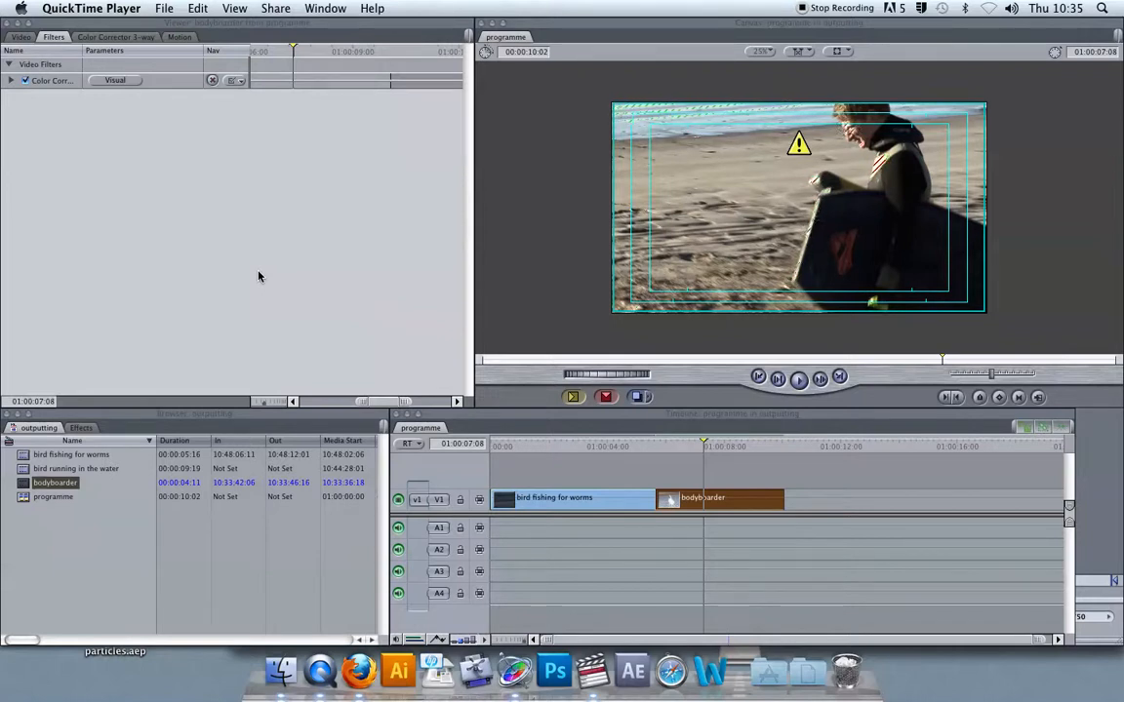
- Check the canvas excess luma display option and compare the bodyboarder clip with its Color Corrector 3-way filter disabled and re-enabled
{"action": "left_click", "coordinate": [843, 51]}
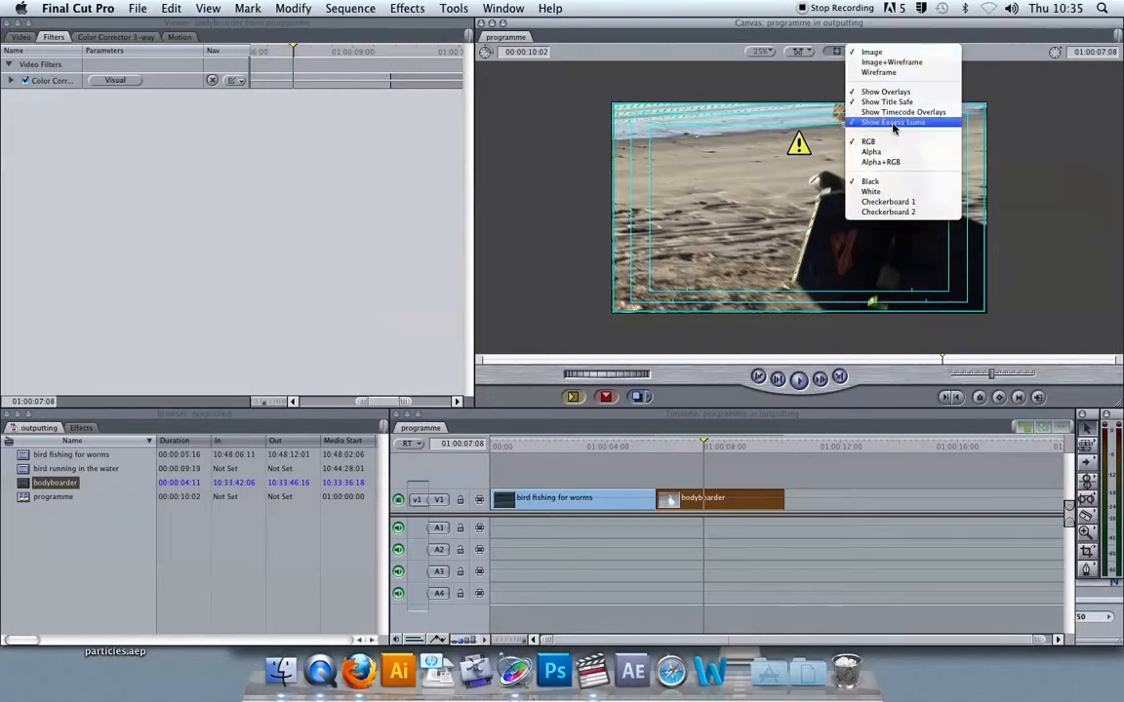
{"action": "left_click", "coordinate": [799, 86]}
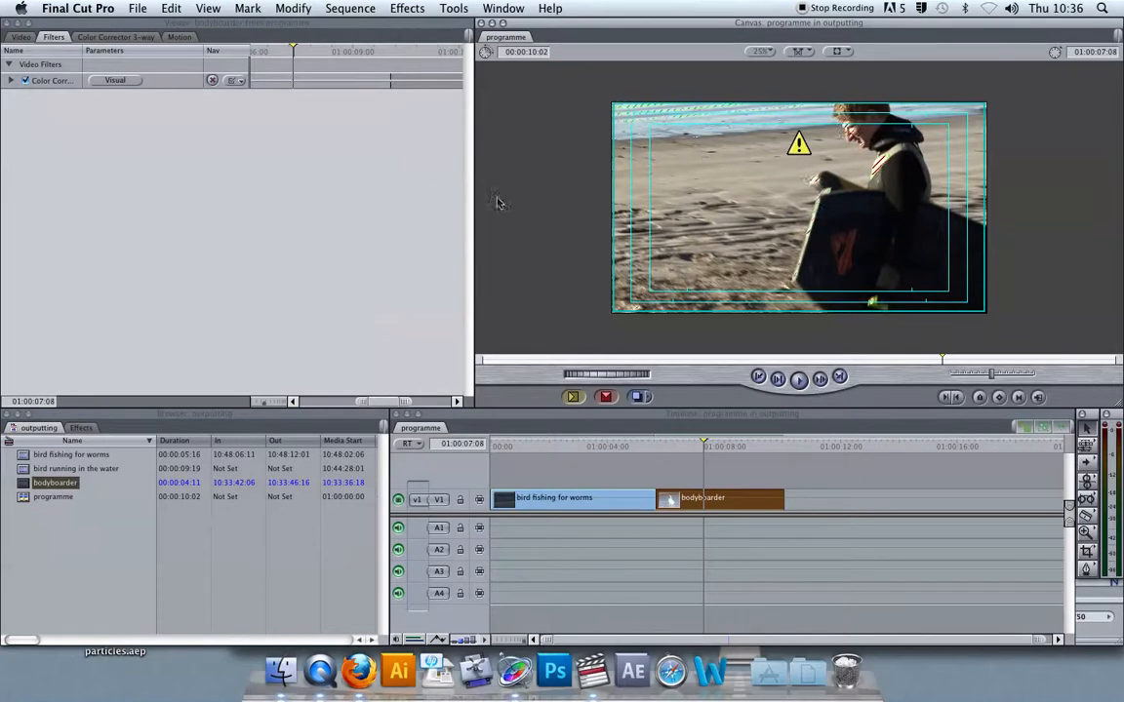
{"action": "left_click", "coordinate": [25, 81]}
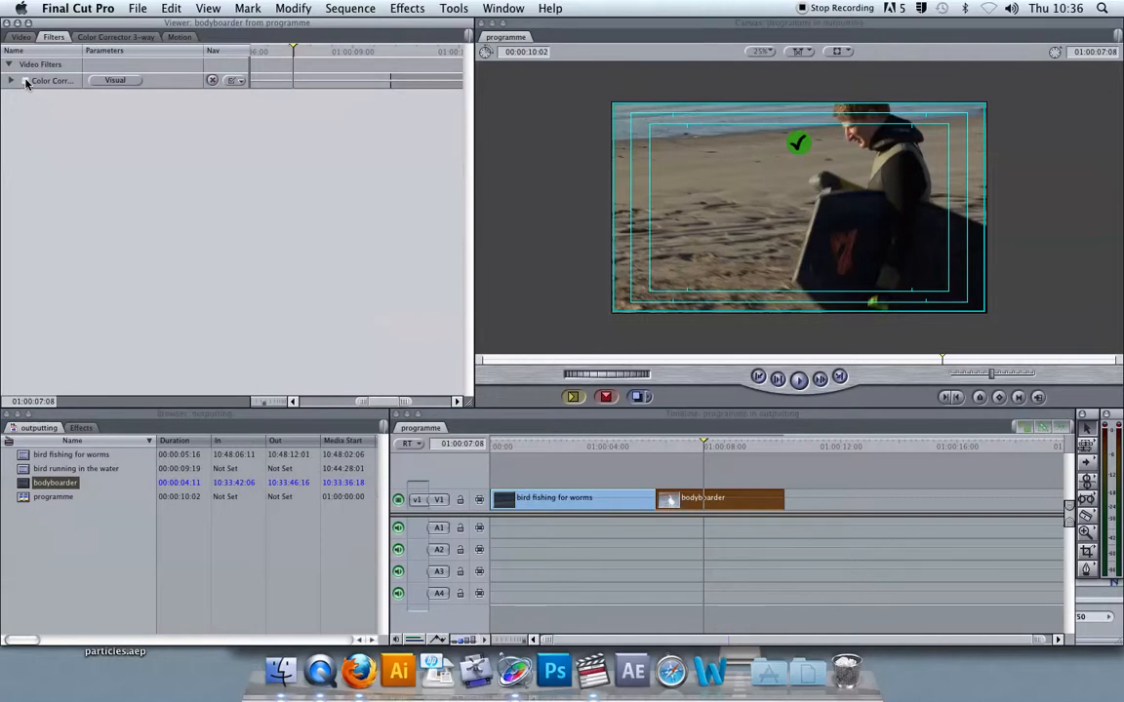
{"action": "left_click", "coordinate": [25, 81]}
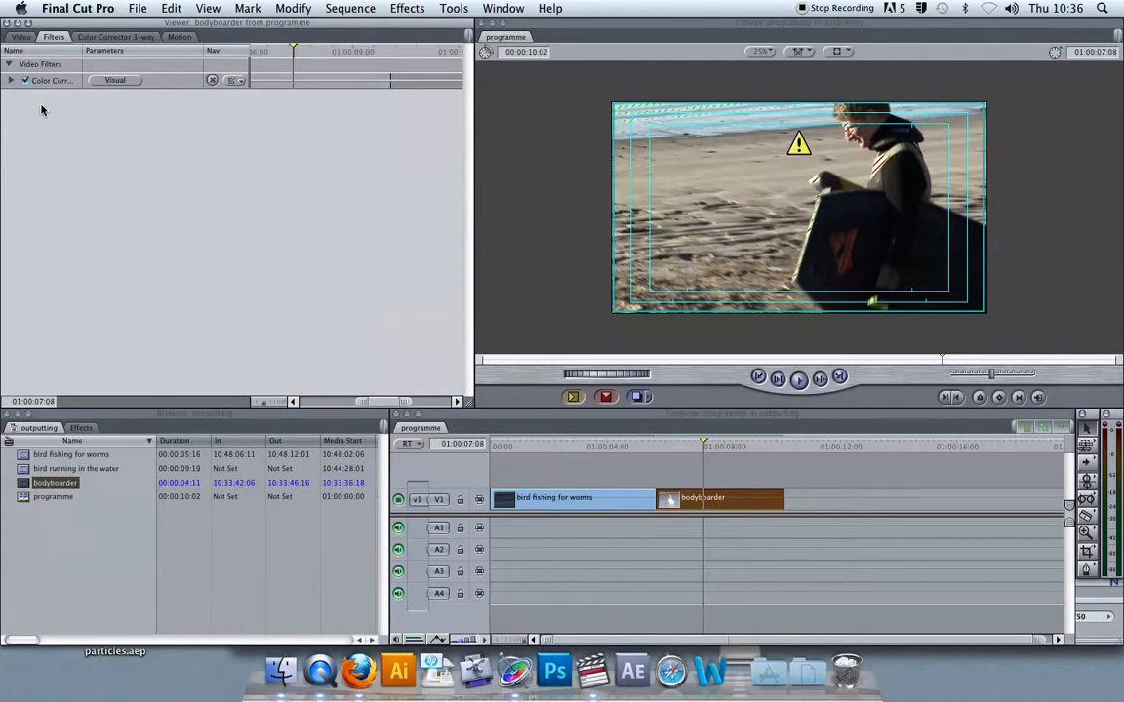
{"action": "mouse_move", "coordinate": [706, 448]}
{"action": "left_mouse_down"}
{"action": "mouse_move", "coordinate": [687, 449]}
{"action": "mouse_move", "coordinate": [730, 450]}
{"action": "mouse_move", "coordinate": [695, 452]}
{"action": "mouse_move", "coordinate": [704, 456]}
{"action": "left_mouse_up"}
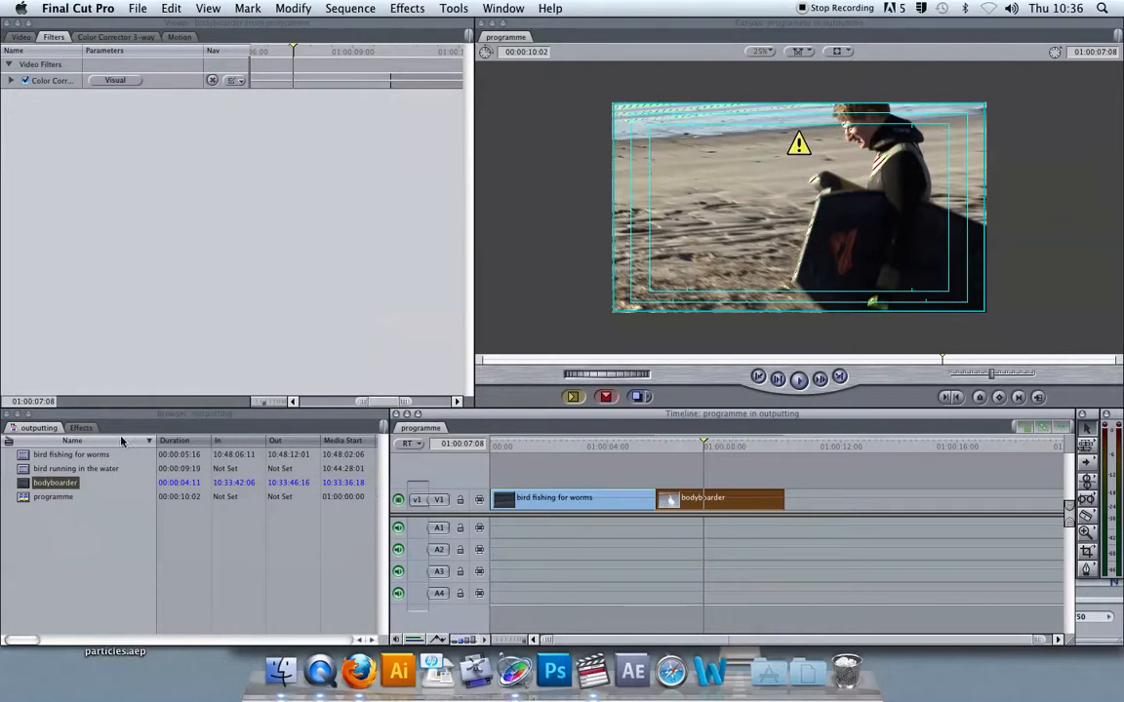
- Show the Color Correction video filters in the effects list
{"action": "left_click", "coordinate": [81, 427]}
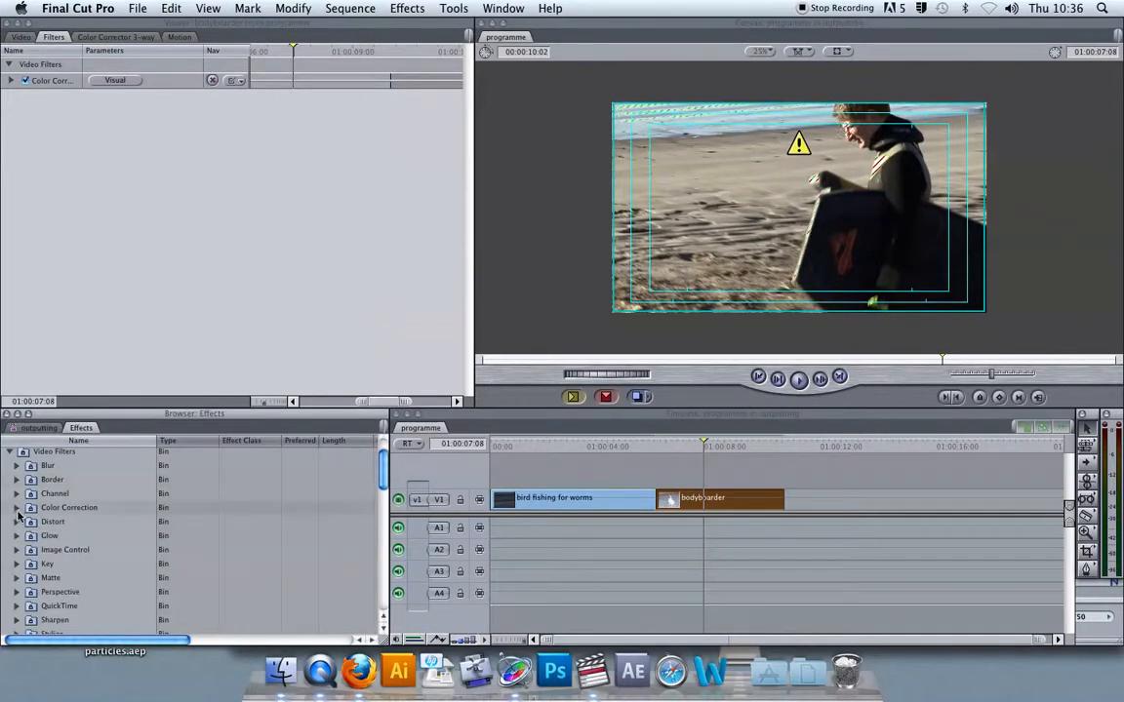
{"action": "left_click", "coordinate": [17, 508]}
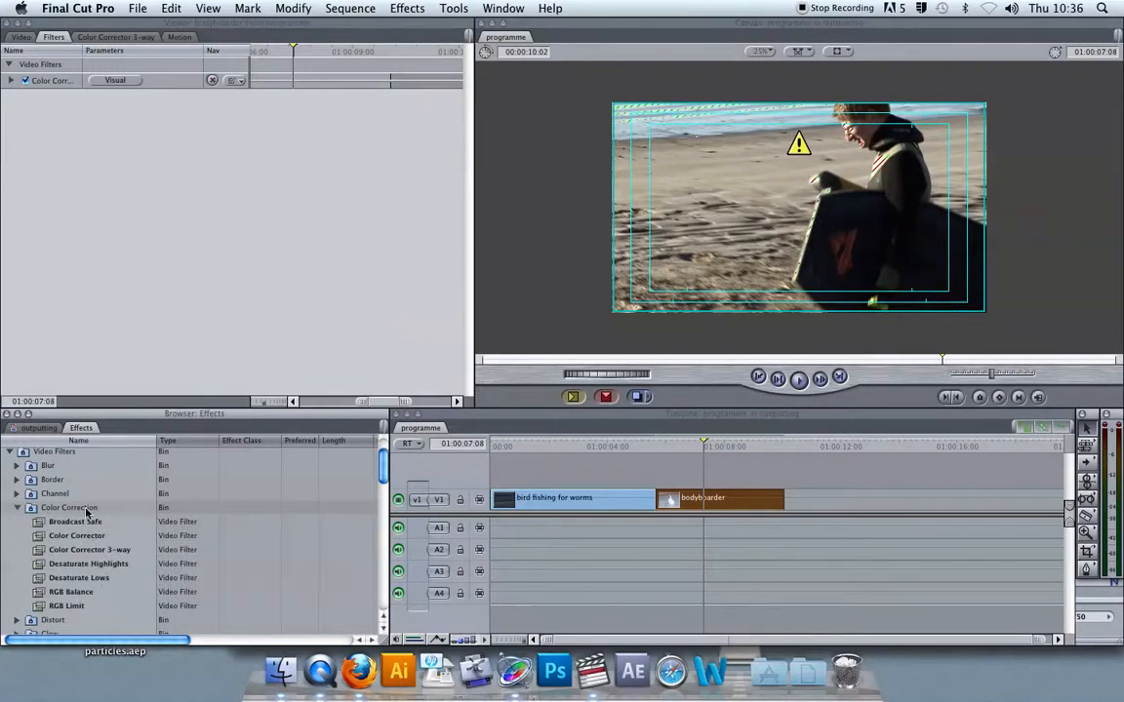
{"action": "scroll", "coordinate": [87, 512], "scroll_direction": "up", "scroll_amount": 1}
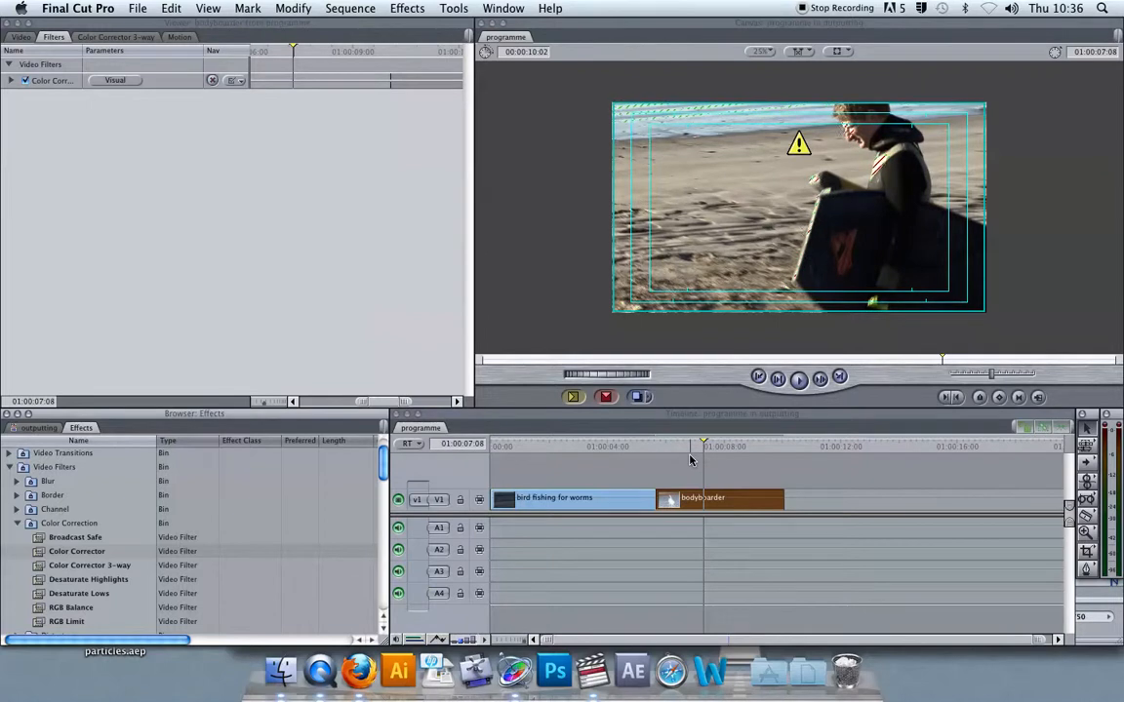
- Nest the "bird fishing for worms" and "bodyboarder" clips into one item named "broadcast safe version"
{"action": "left_click_drag", "start_coordinate": [595, 475], "coordinate": [696, 528]}
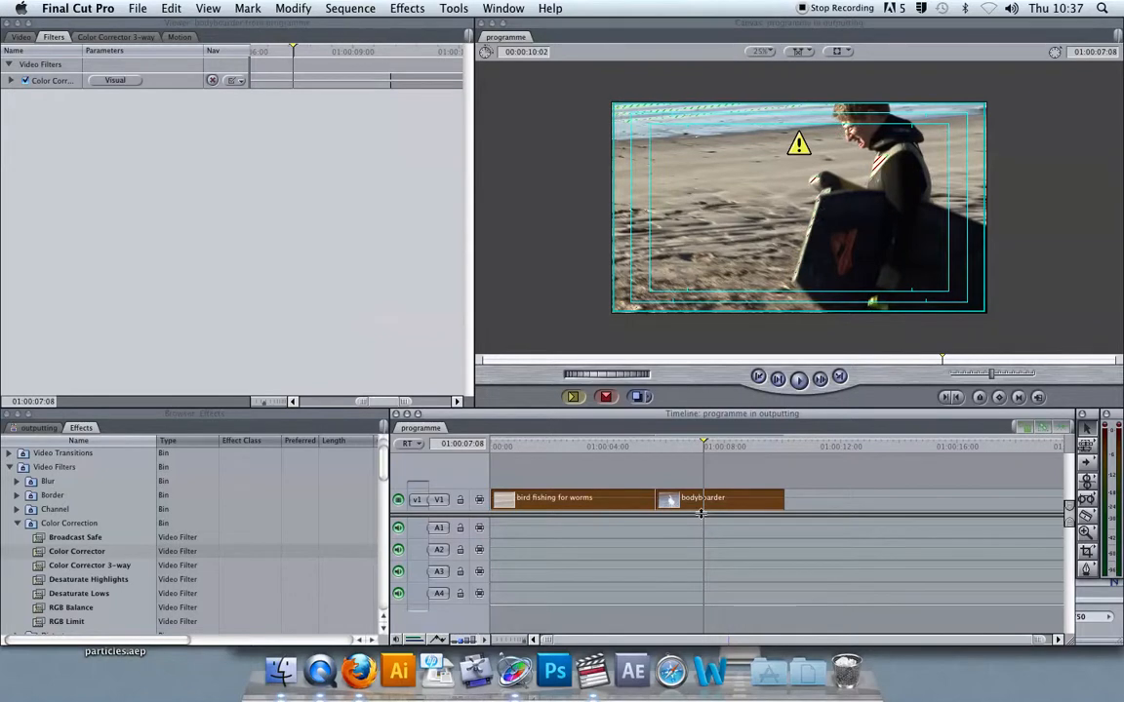
{"action": "key", "text": "alt+c"}
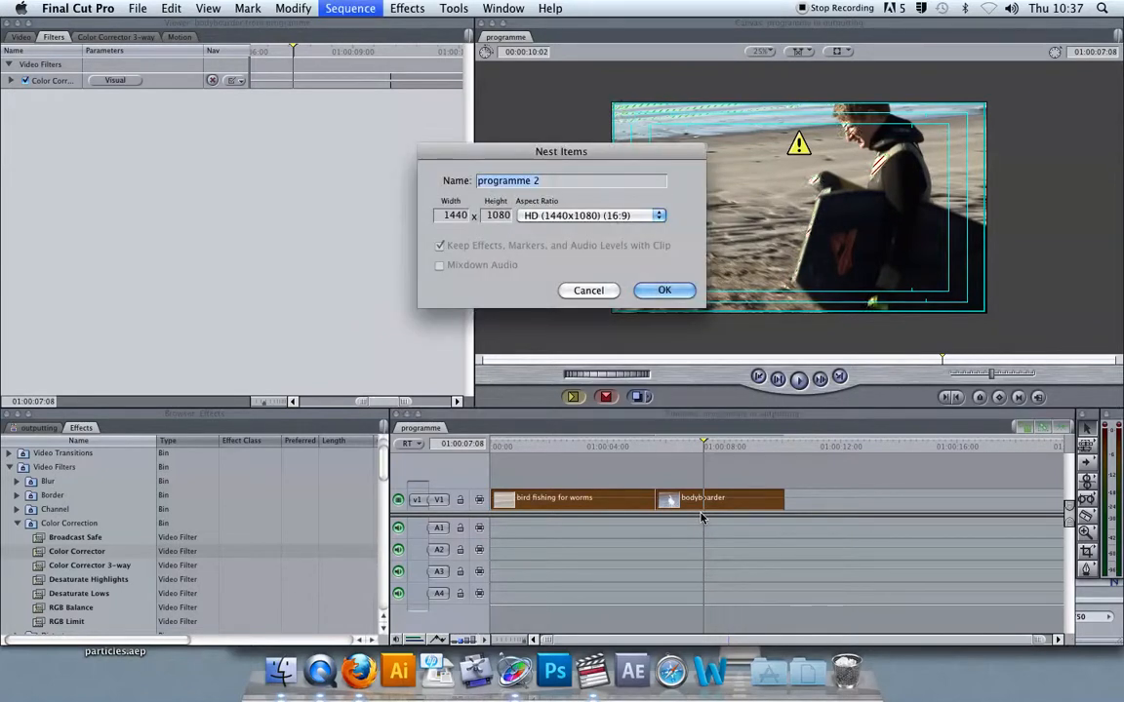
{"action": "type", "text": "safe version"}
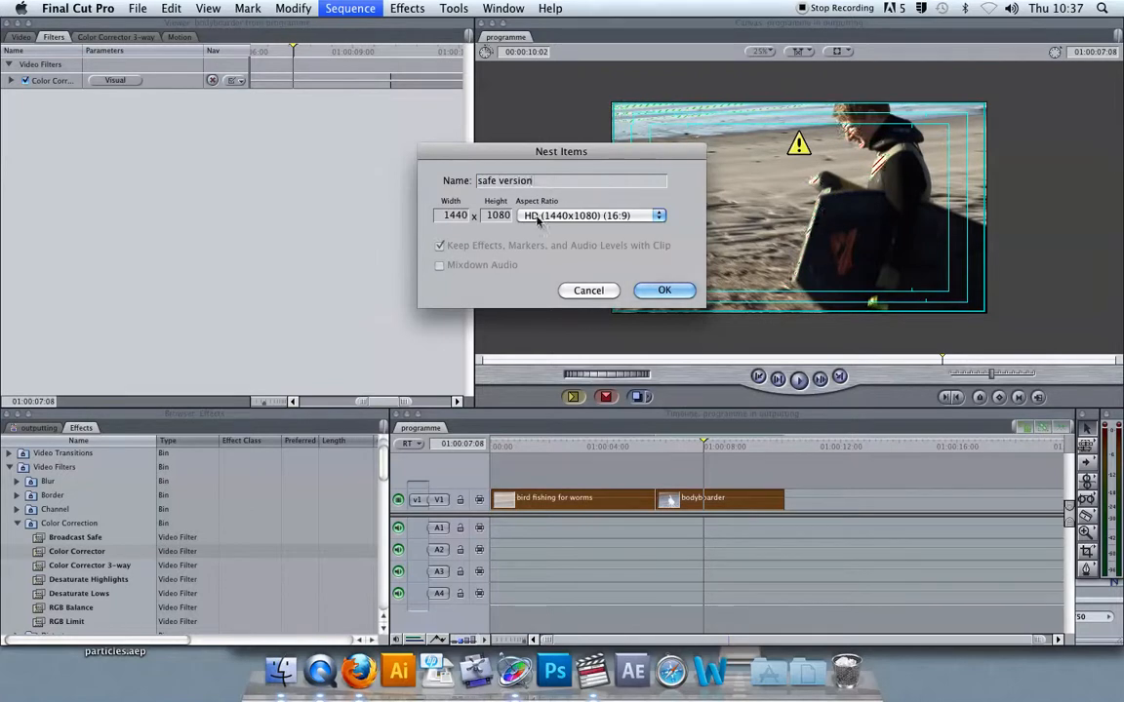
{"action": "left_click", "coordinate": [479, 182]}
{"action": "type", "text": "broa"}
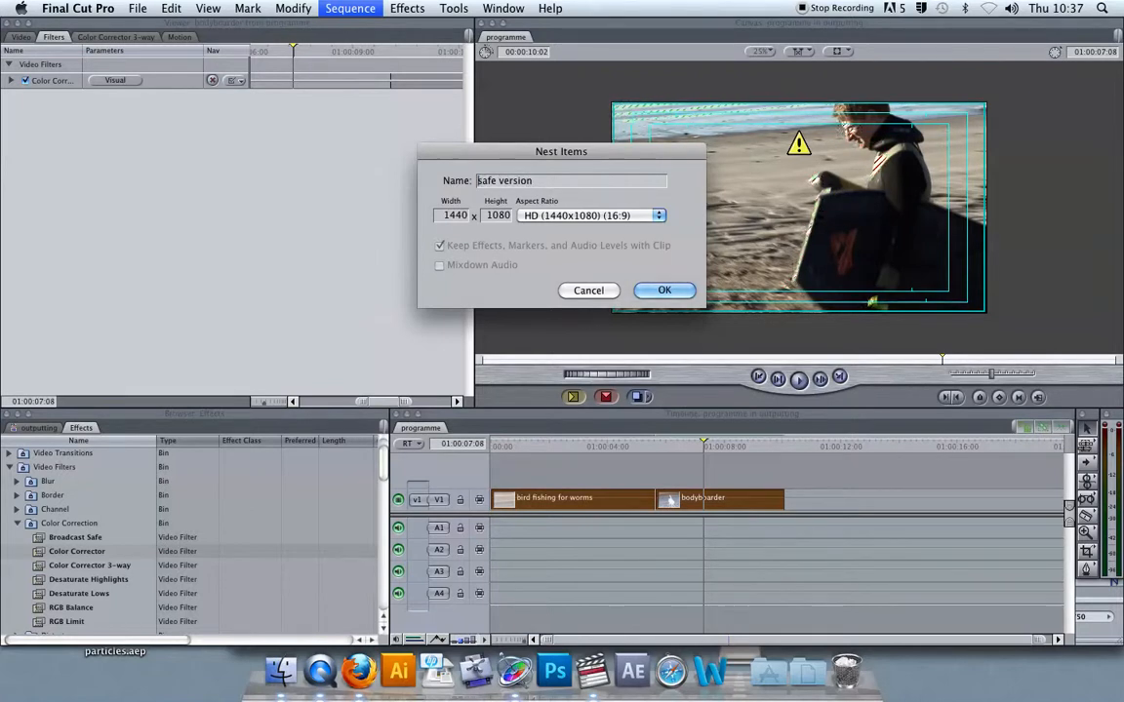
{"action": "type", "text": "dcast"}
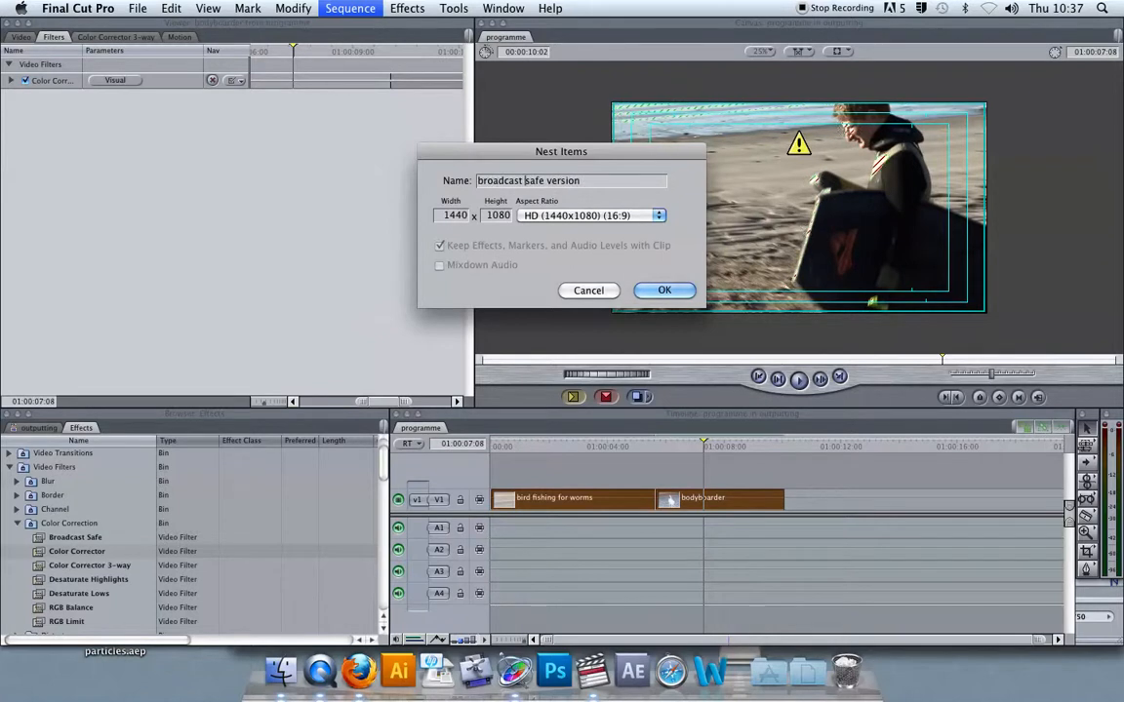
{"action": "left_click", "coordinate": [664, 290]}
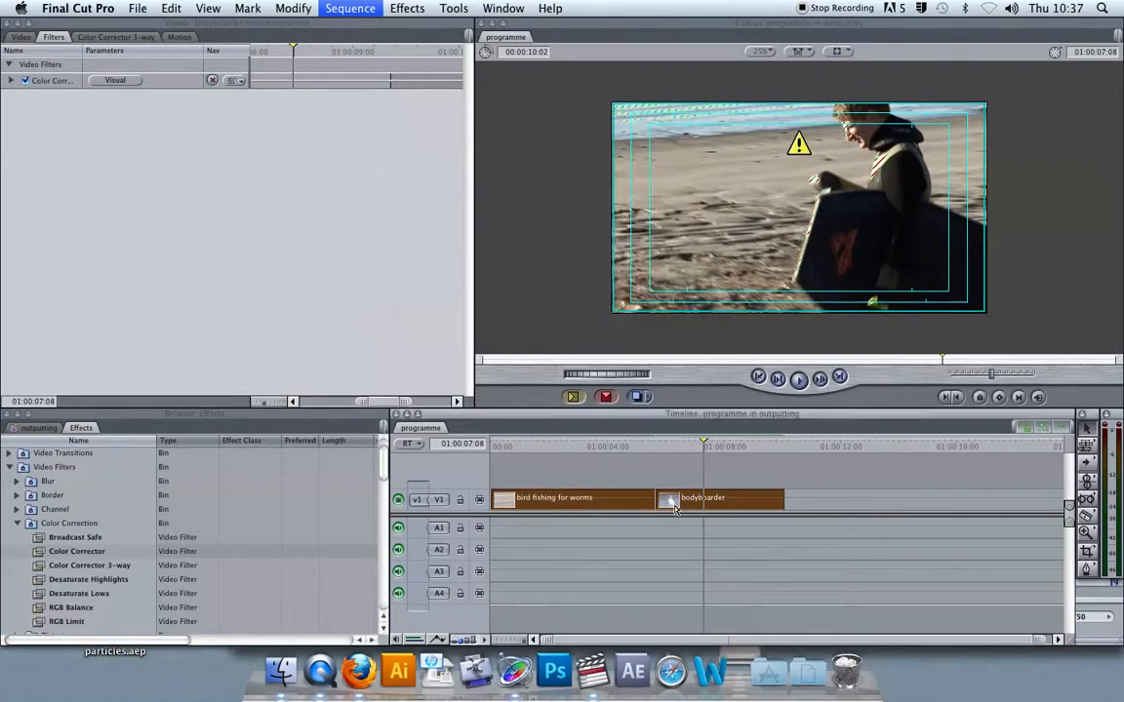
{"action": "left_click", "coordinate": [619, 499]}
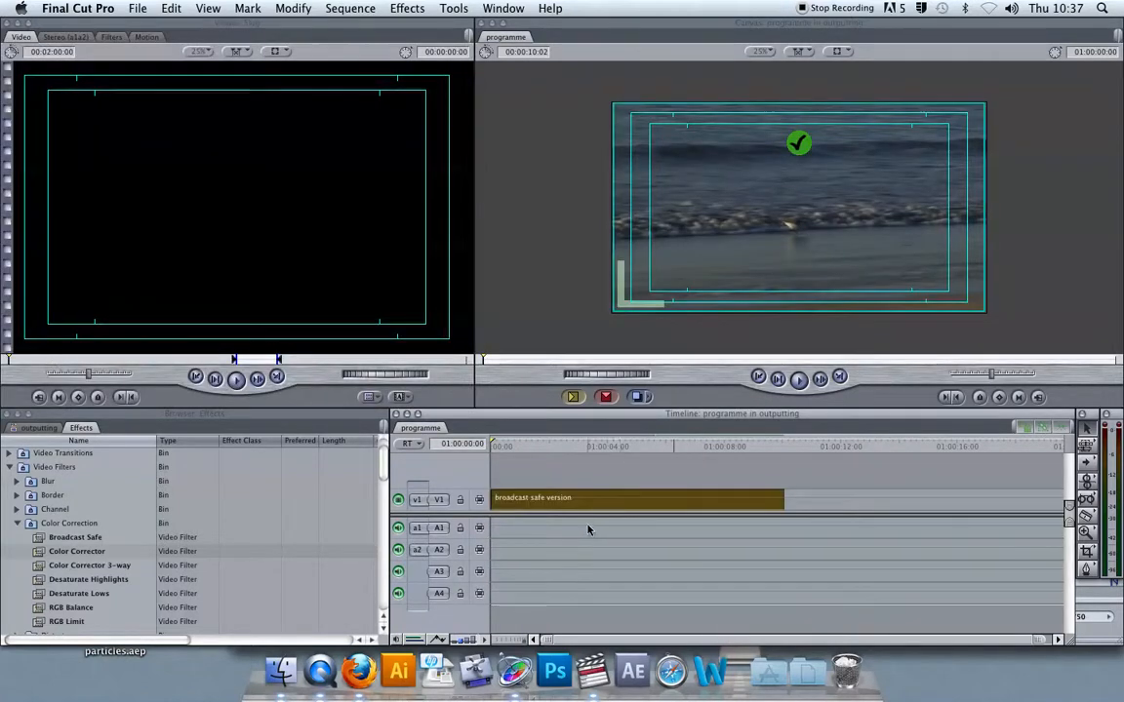
- Apply the Broadcast Safe filter to the nested "broadcast safe version" clip and scrub through the bodyboarder footage to check it
{"action": "left_click_drag", "start_coordinate": [544, 452], "coordinate": [680, 450]}
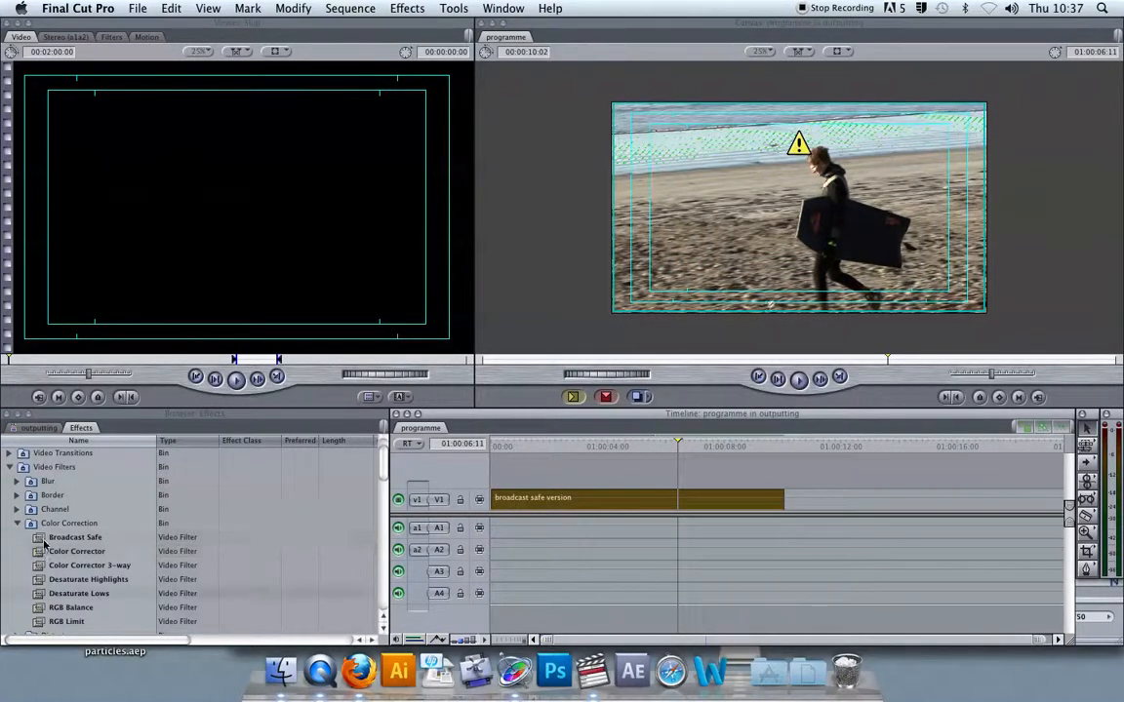
{"action": "left_click_drag", "start_coordinate": [39, 539], "coordinate": [609, 503]}
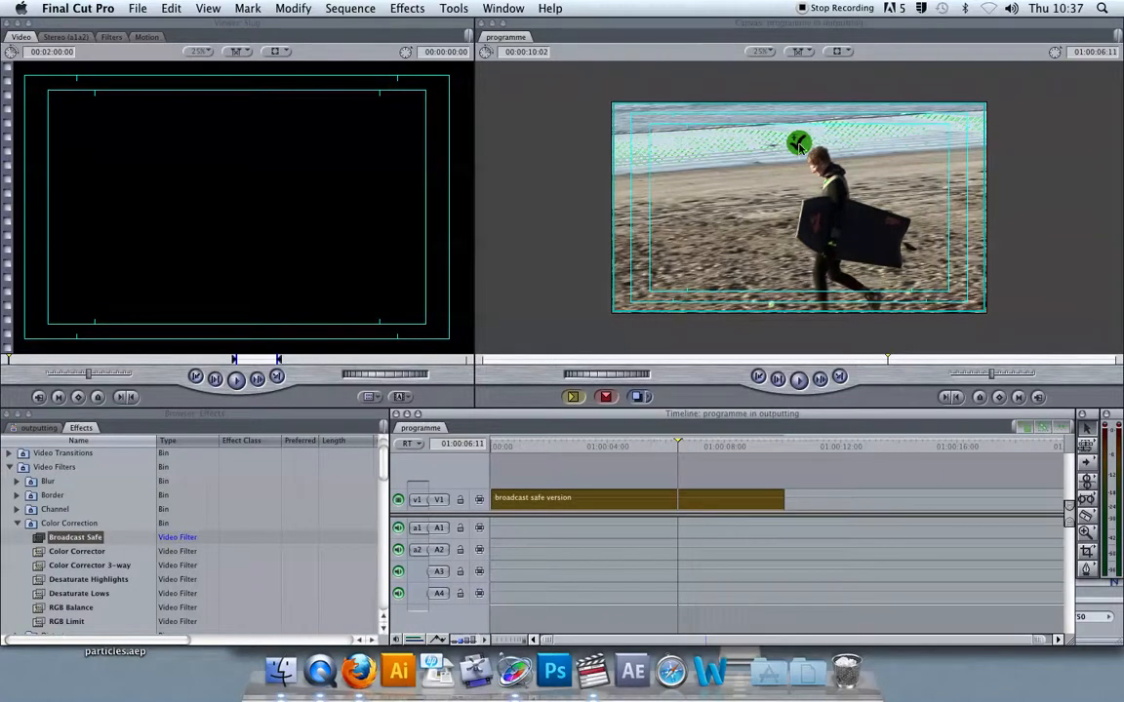
{"action": "left_click", "coordinate": [572, 444]}
{"action": "left_click_drag", "start_coordinate": [570, 443], "coordinate": [692, 441]}
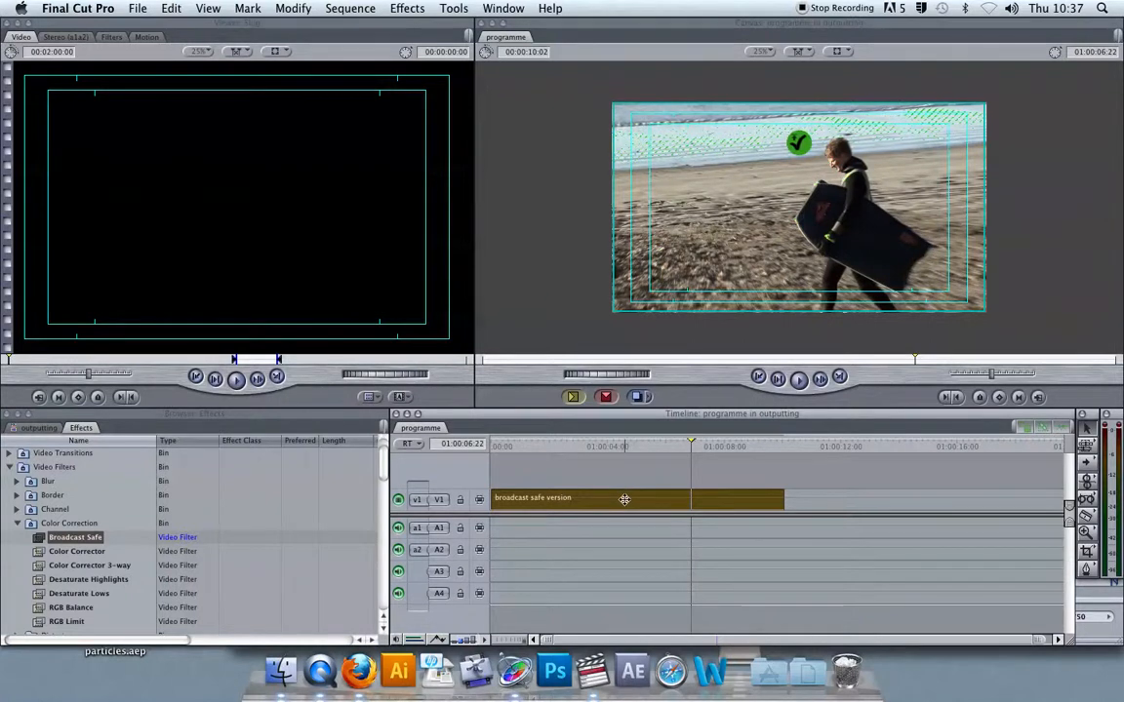
- Look inside the nested "broadcast safe version" sequence and reopen the "programme" sequence
{"action": "double_click", "coordinate": [624, 499]}
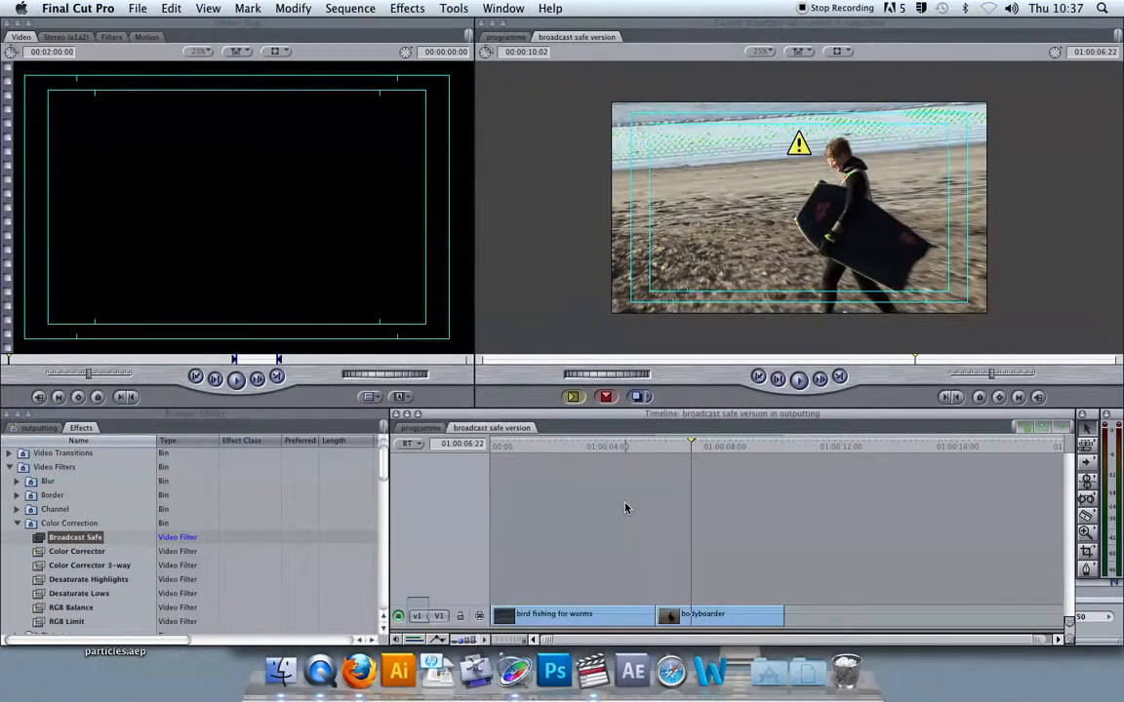
{"action": "left_click", "coordinate": [39, 427]}
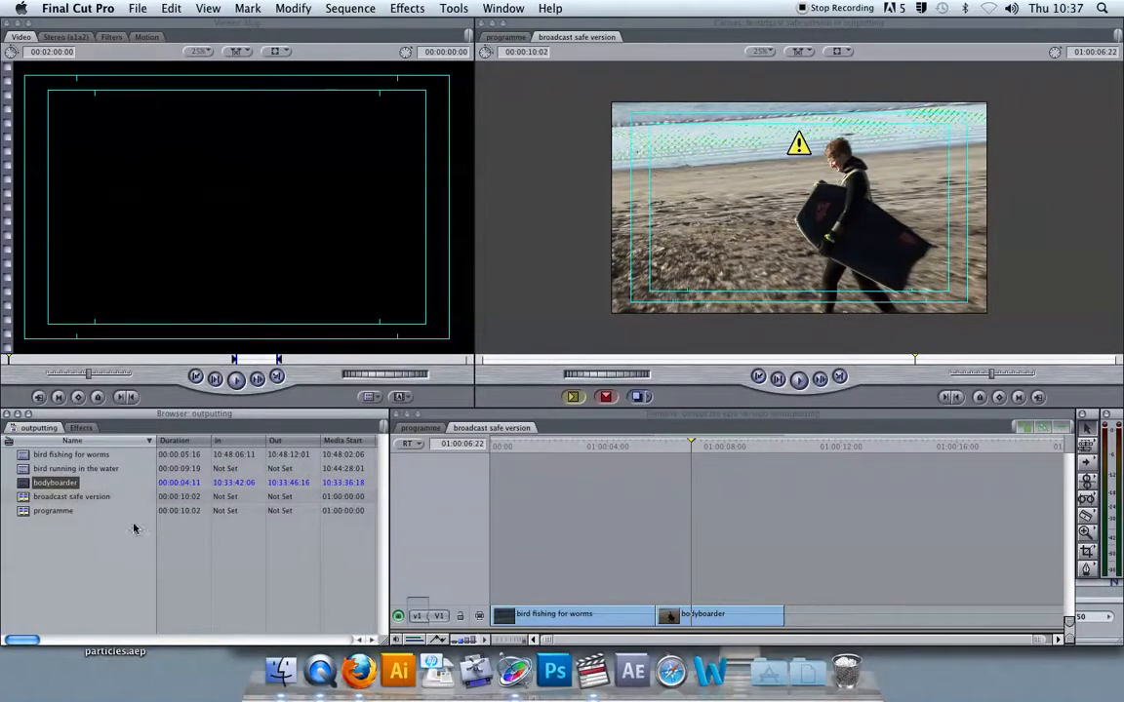
{"action": "double_click", "coordinate": [21, 511]}
{"action": "left_click_drag", "start_coordinate": [599, 517], "coordinate": [602, 576]}
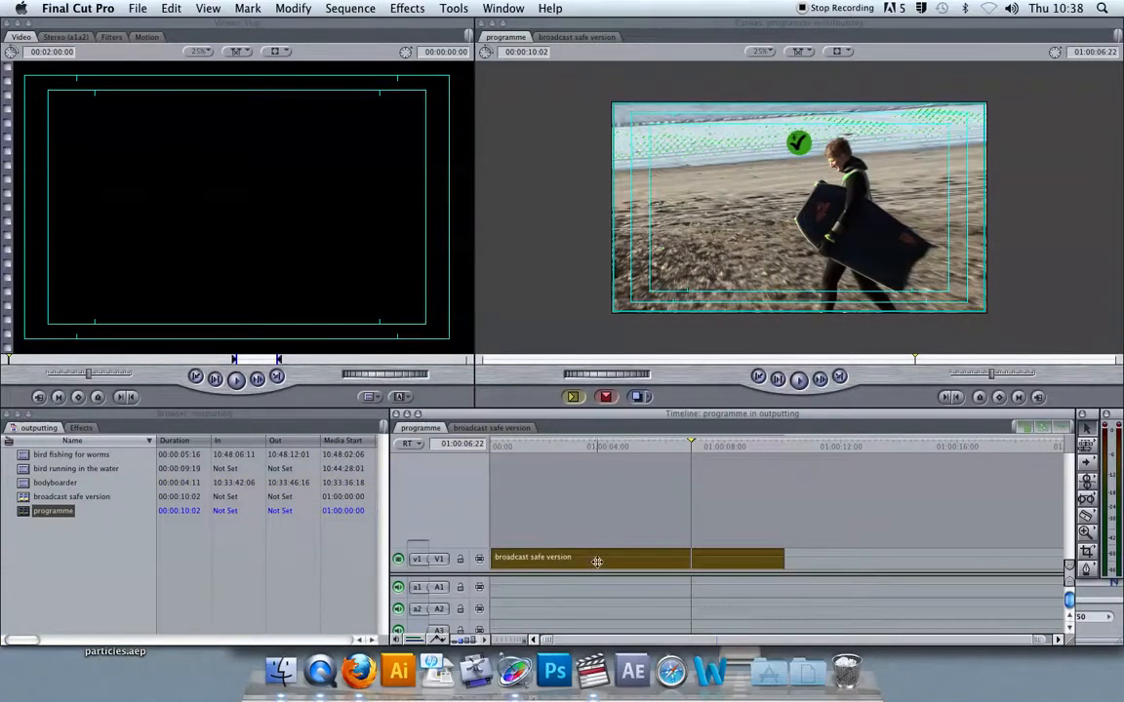
- Load the nested clip in the Viewer and examine its Broadcast Safe filter settings, including the Luma/Chroma Mode options
{"action": "right_click", "coordinate": [597, 562]}
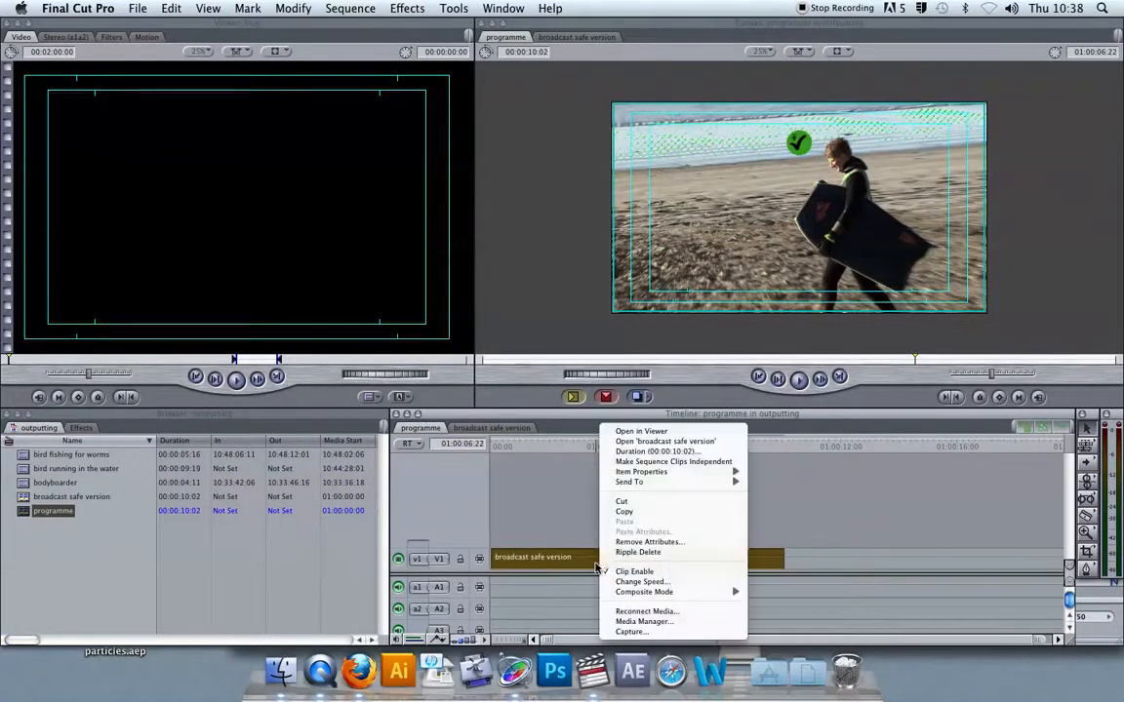
{"action": "left_click", "coordinate": [661, 432]}
{"action": "left_click", "coordinate": [57, 36]}
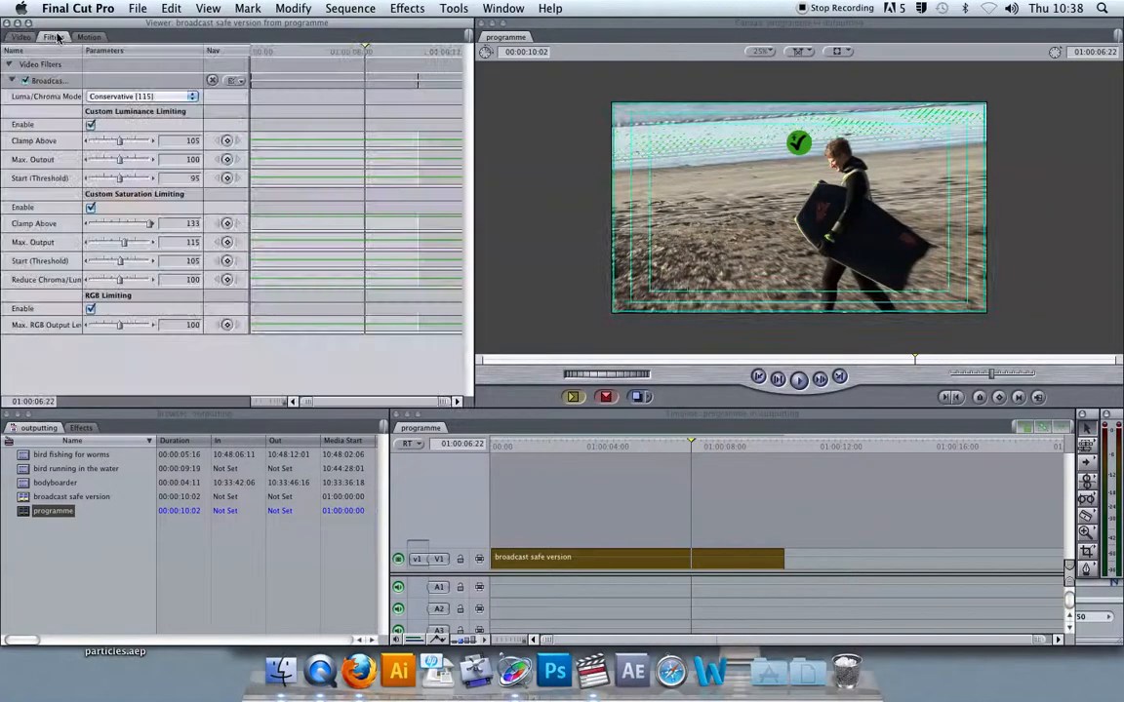
{"action": "left_click", "coordinate": [13, 83]}
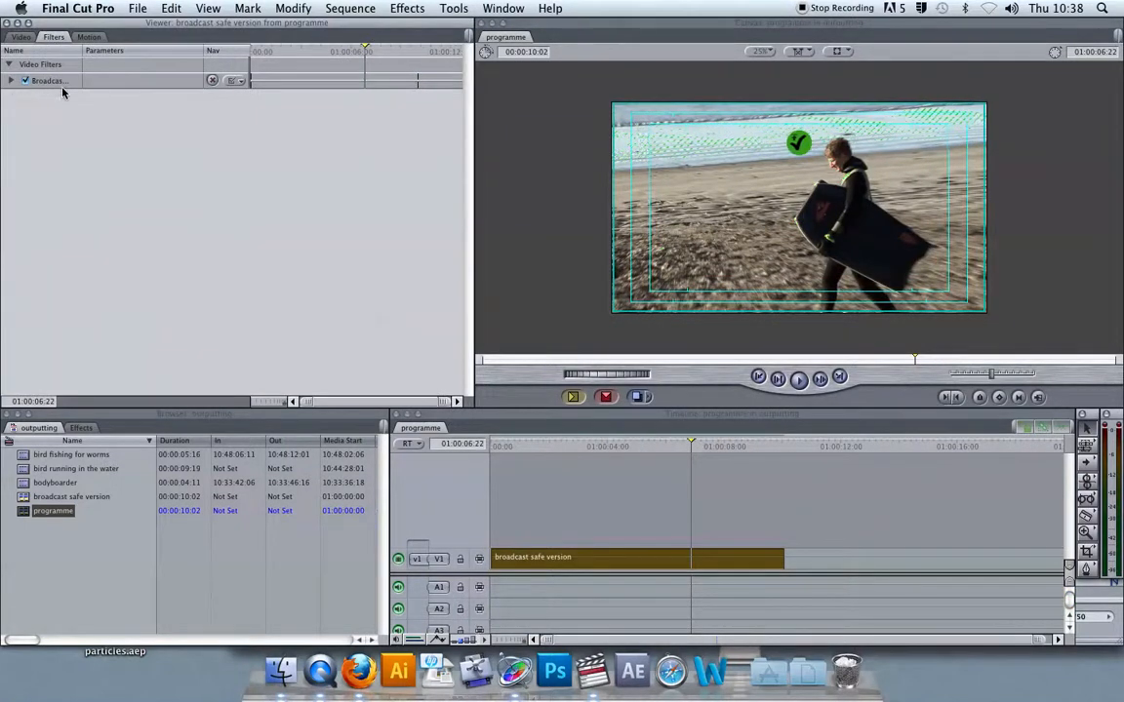
{"action": "left_click", "coordinate": [12, 82]}
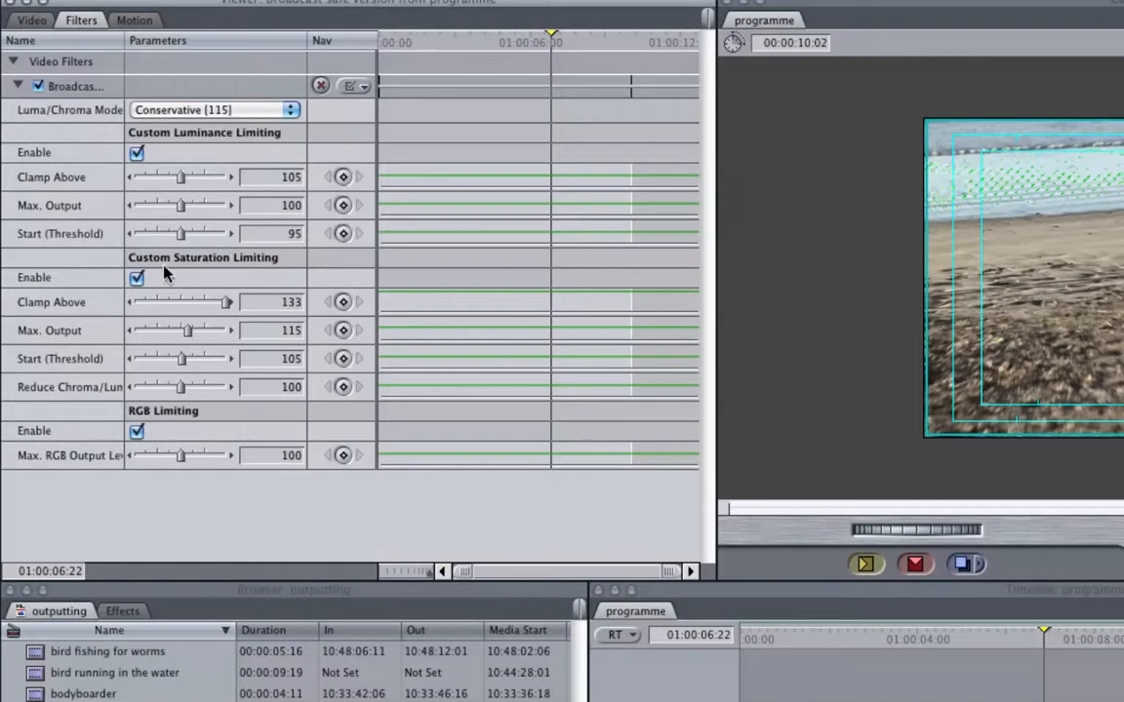
{"action": "left_click", "coordinate": [207, 110]}
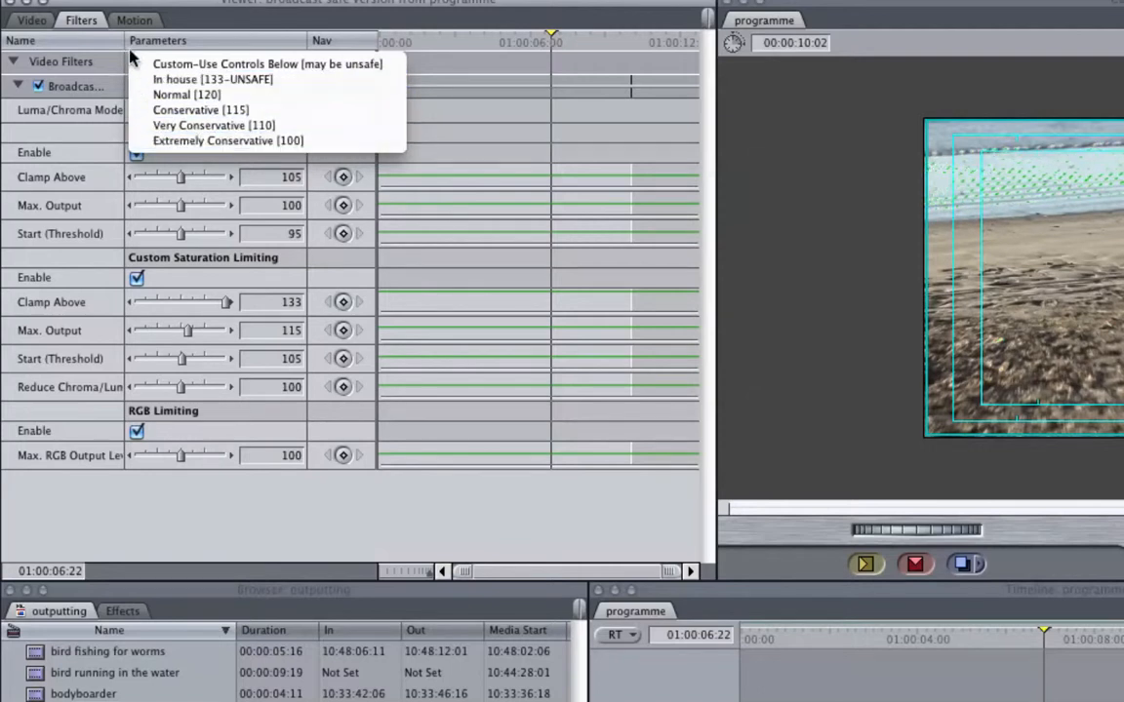
{"action": "left_click", "coordinate": [273, 51]}
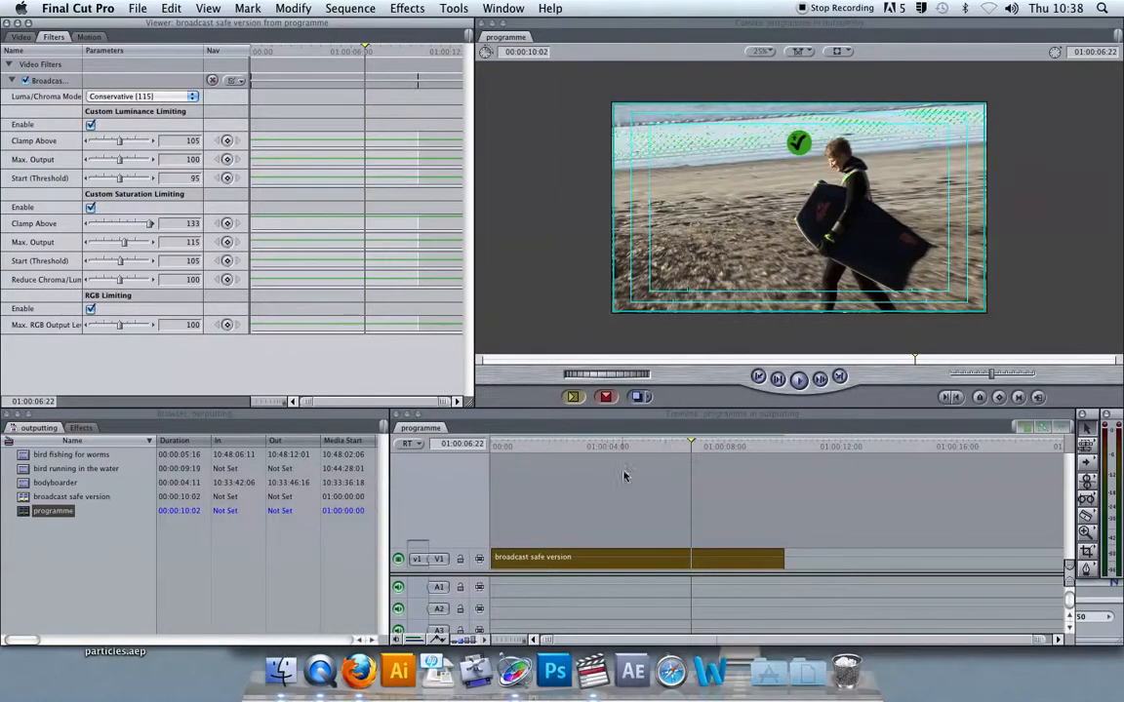
- Deselect the nested clip and return the playhead to the start of the "programme" sequence
{"action": "left_click", "coordinate": [680, 418]}
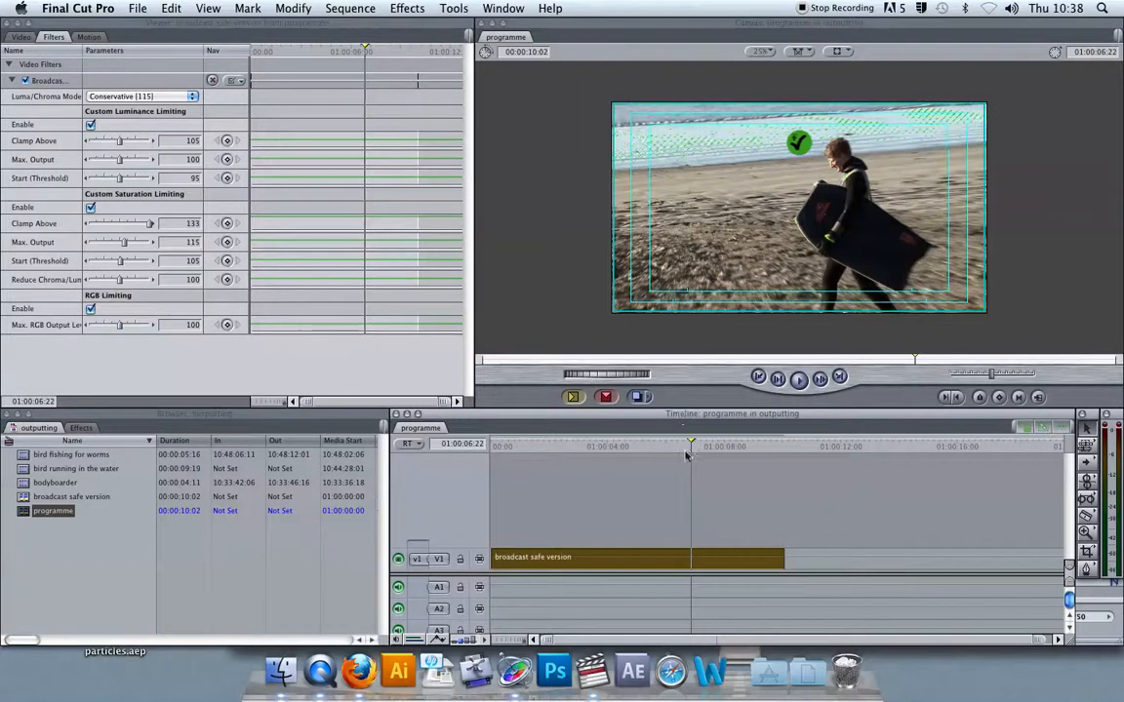
{"action": "left_click", "coordinate": [615, 447]}
{"action": "left_click_drag", "start_coordinate": [615, 446], "coordinate": [611, 446]}
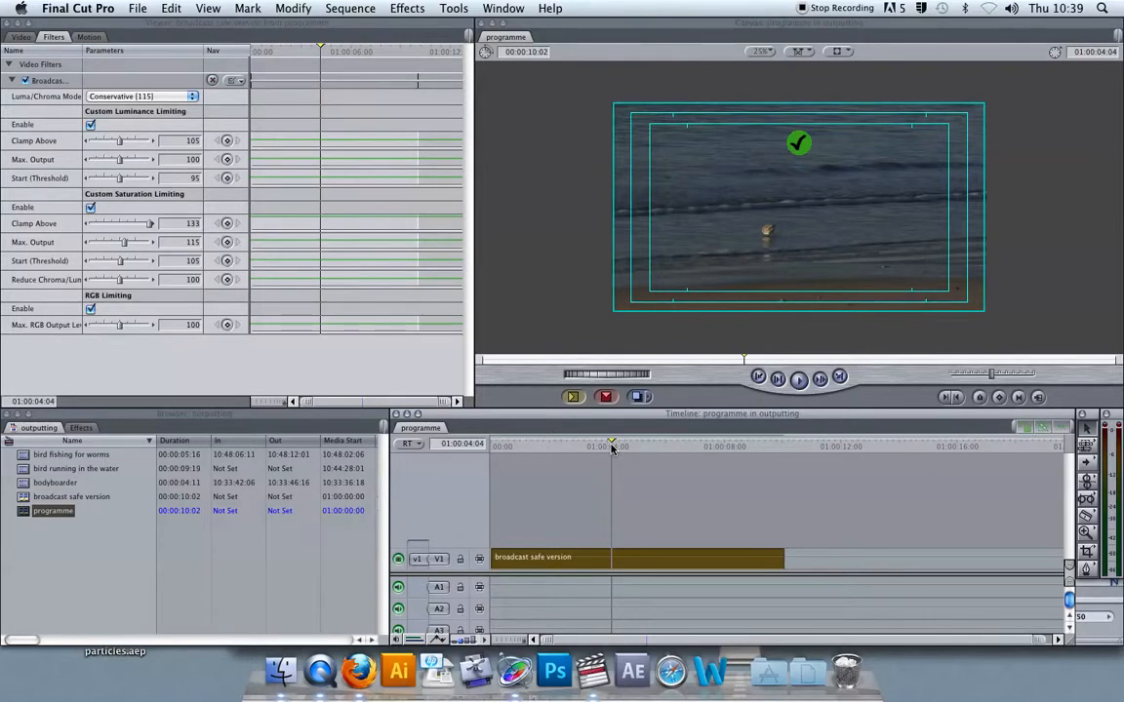
{"action": "left_click", "coordinate": [616, 471]}
{"action": "key", "text": "Home"}
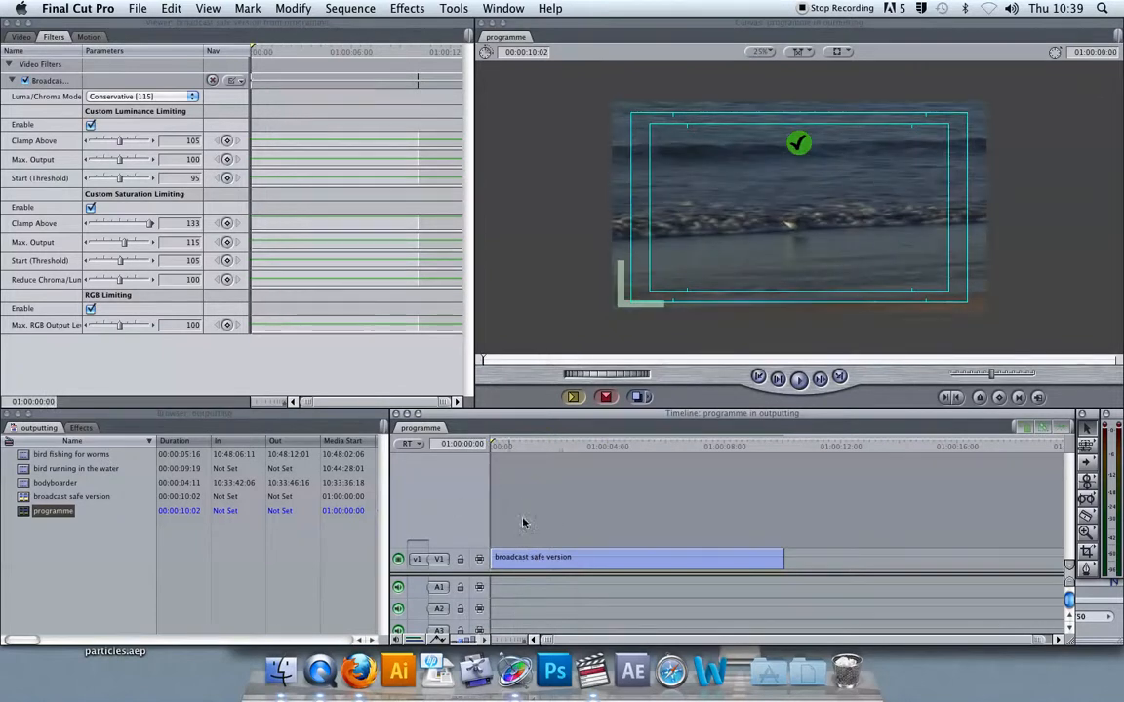
- Try to start Edit to Tape for the "programme" sequence
{"action": "left_click", "coordinate": [139, 9]}
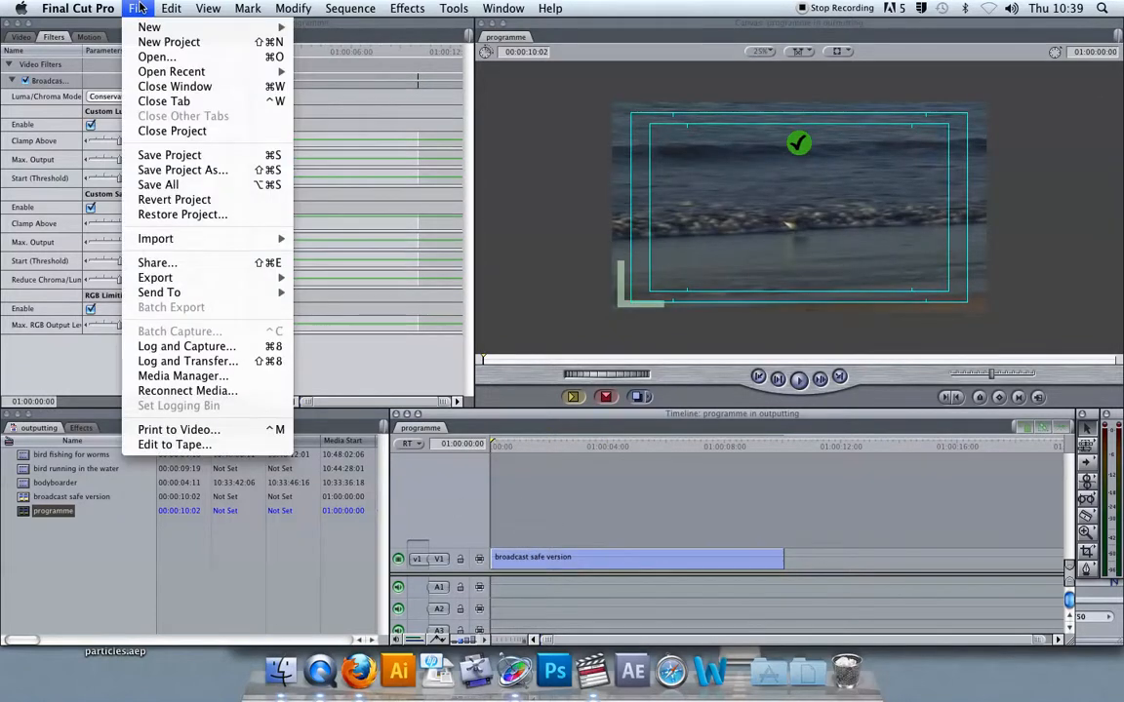
{"action": "left_click", "coordinate": [210, 446]}
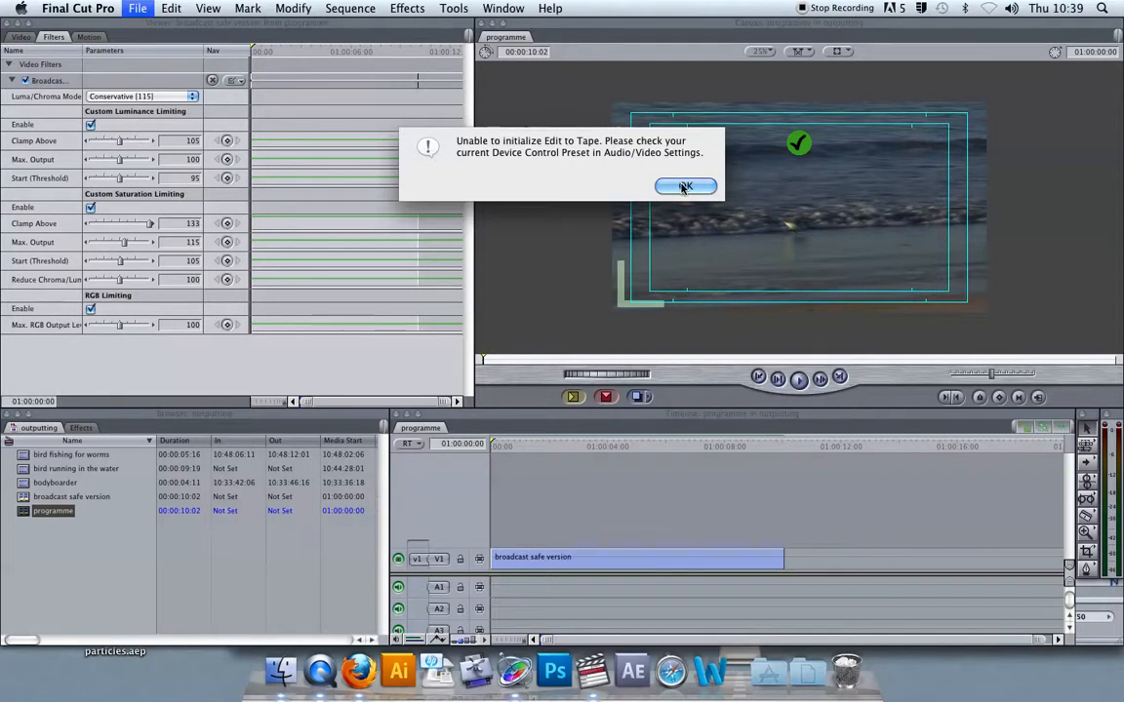
{"action": "key", "text": "Return"}
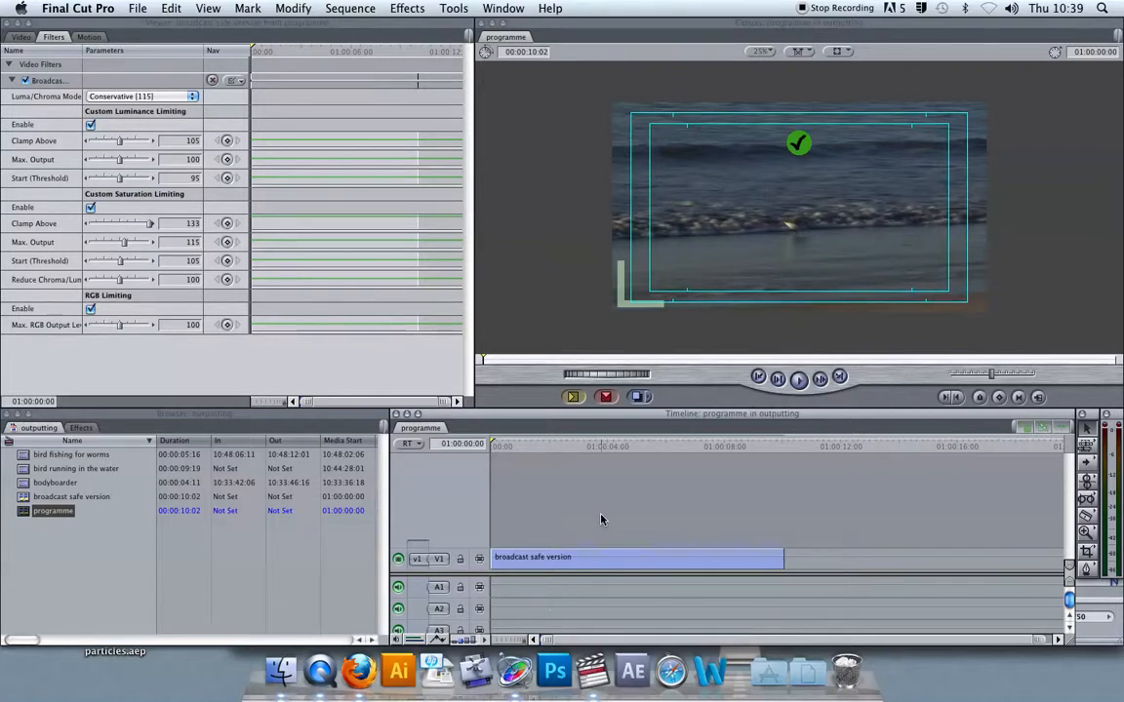
- Mark an in point at 01:00:02:04 and an out point at 01:00:04:21 in the "programme" sequence
{"action": "left_click", "coordinate": [554, 447]}
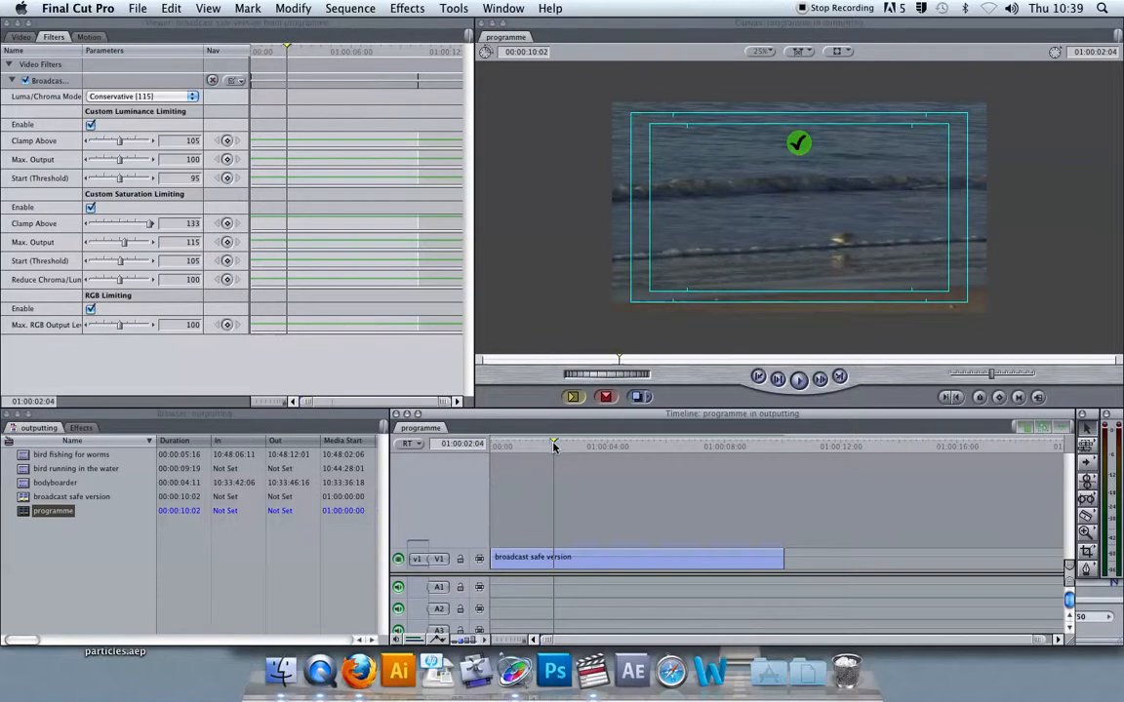
{"action": "left_click", "coordinate": [632, 447]}
{"action": "key", "text": "o"}
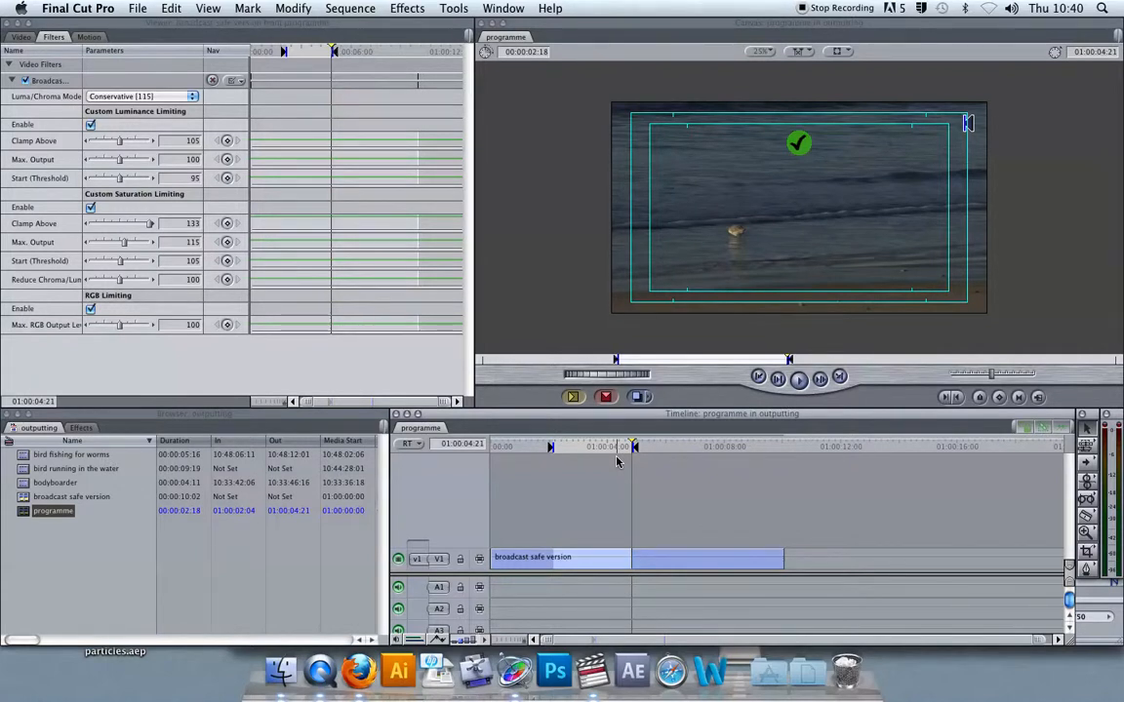
- Open the Print to Video settings for the "programme" sequence, leaving Automatically Start Recording off
{"action": "left_click", "coordinate": [138, 8]}
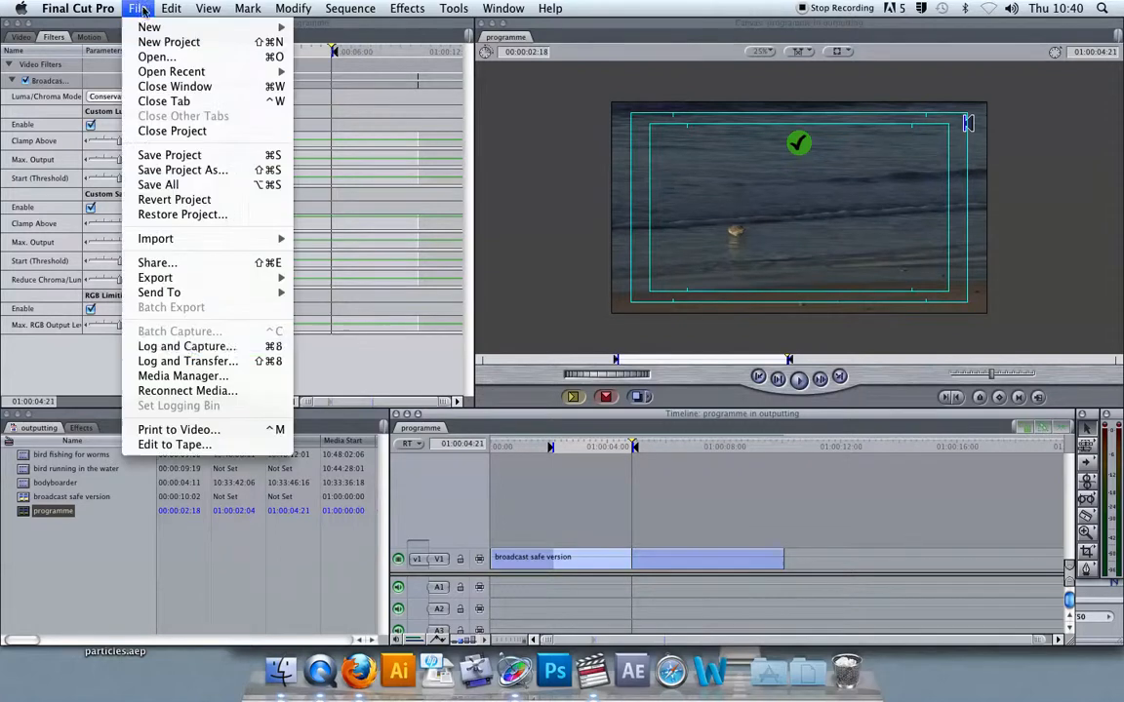
{"action": "left_click", "coordinate": [220, 434]}
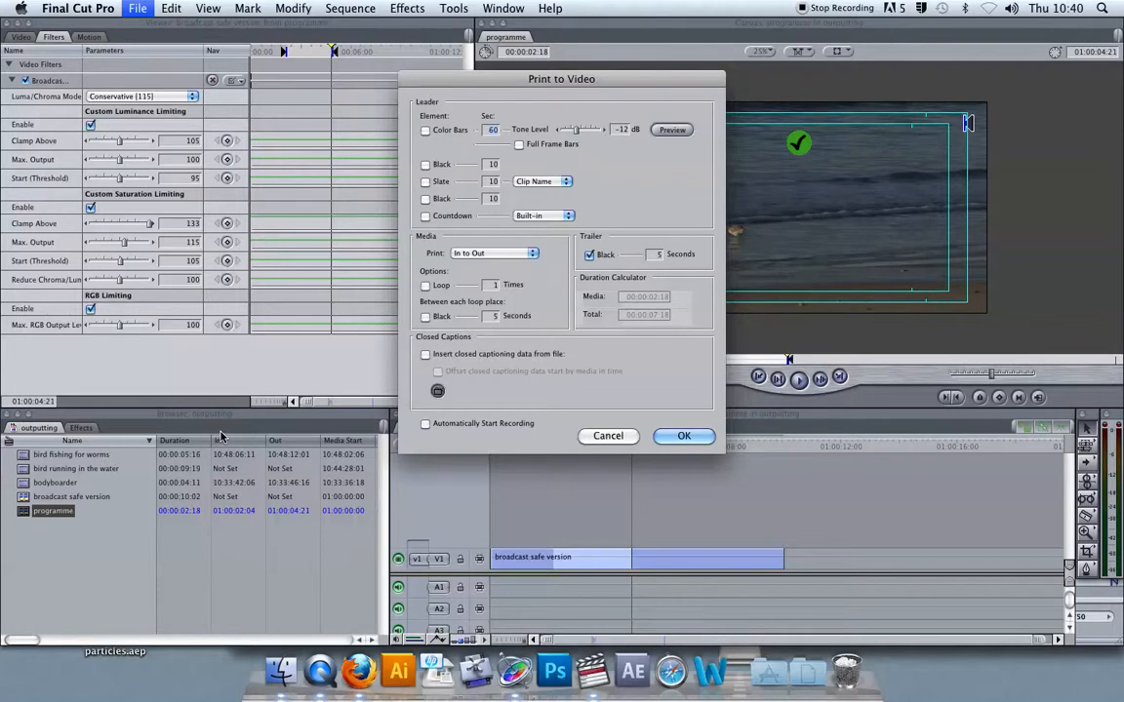
{"action": "left_click_drag", "start_coordinate": [510, 78], "coordinate": [367, 25]}
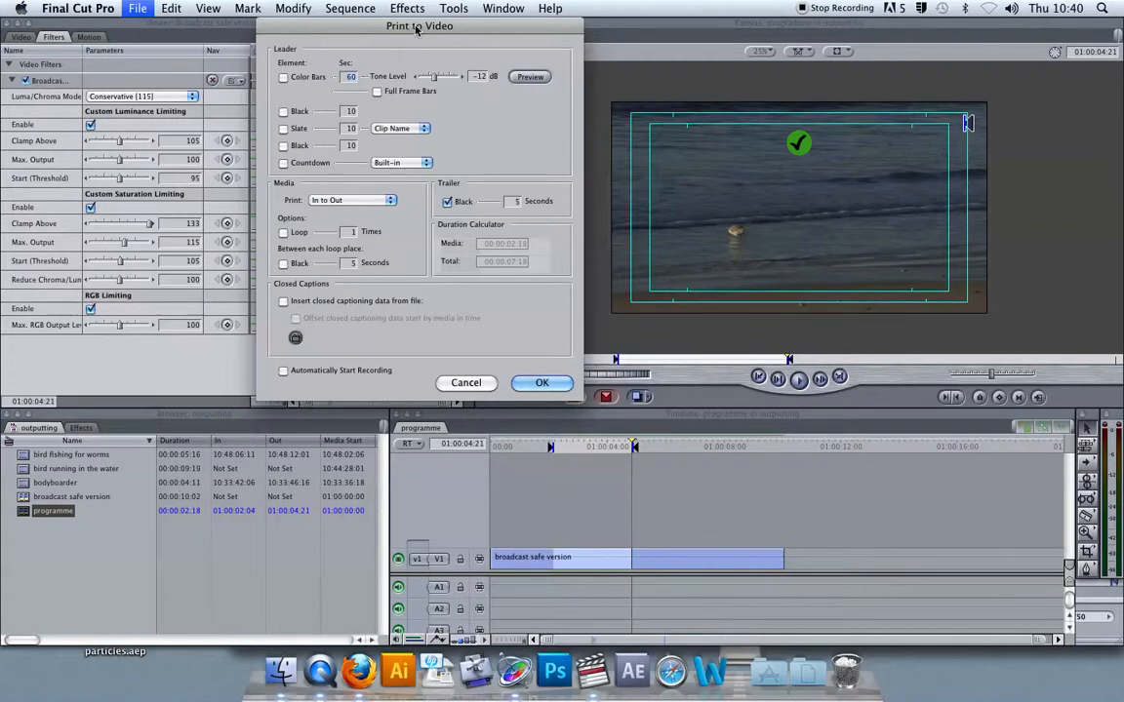
{"action": "left_click_drag", "start_coordinate": [415, 32], "coordinate": [394, 86]}
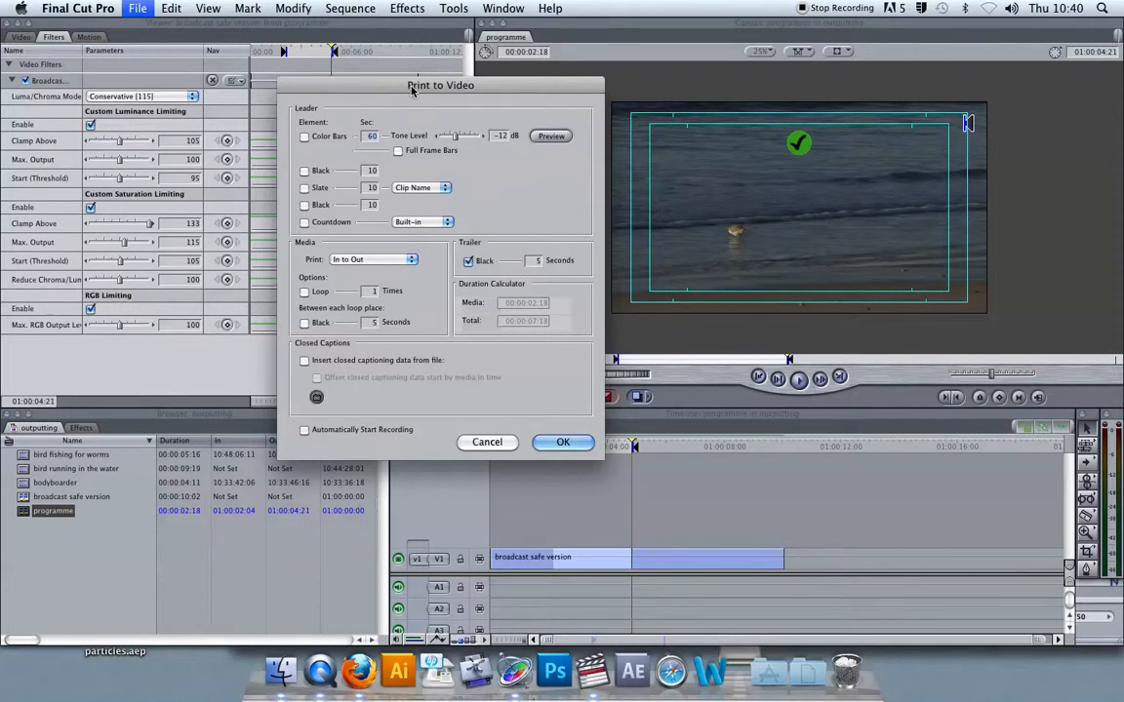
{"action": "left_click_drag", "start_coordinate": [410, 87], "coordinate": [415, 69]}
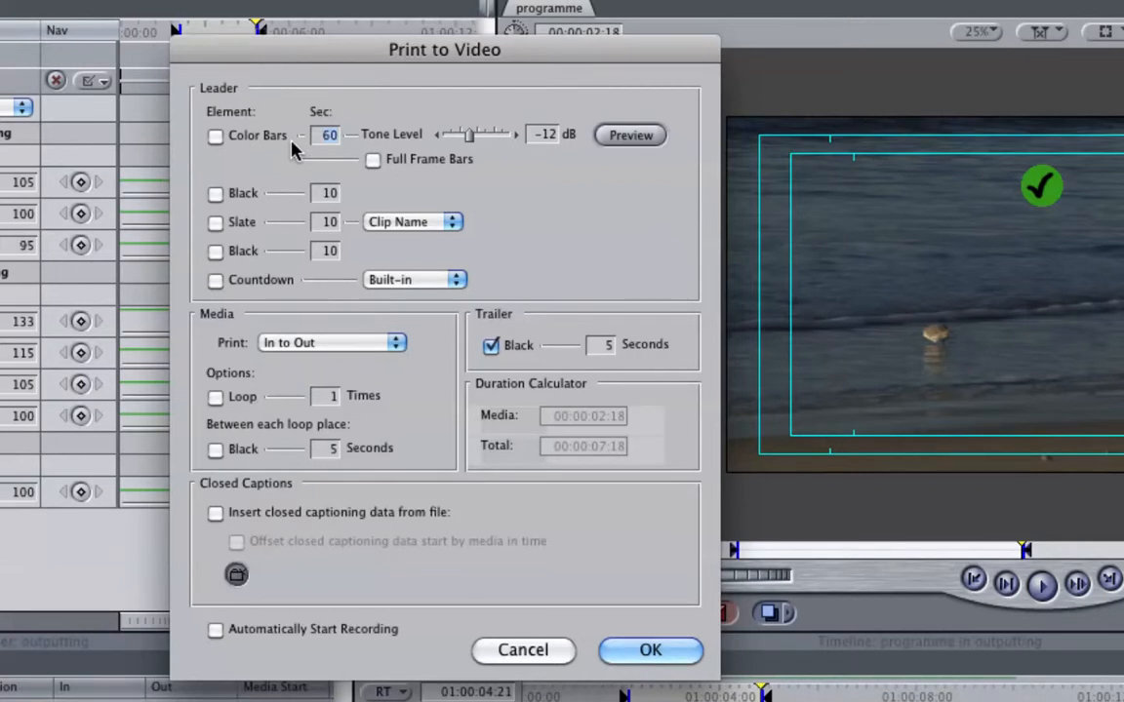
{"action": "left_click", "coordinate": [332, 634]}
{"action": "left_click", "coordinate": [313, 634]}
{"action": "left_click_drag", "start_coordinate": [322, 63], "coordinate": [327, 48]}
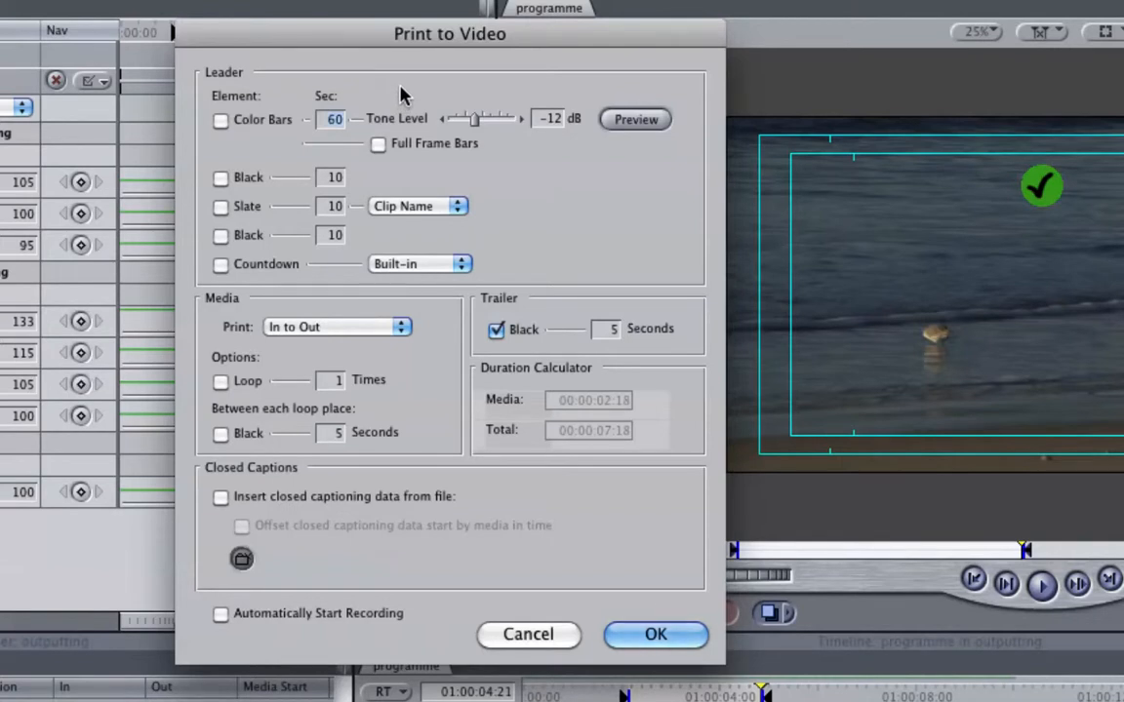
- Include Color Bars, the first Black and the Slate in the Print to Video leader
{"action": "left_click", "coordinate": [221, 120]}
{"action": "left_click", "coordinate": [221, 181]}
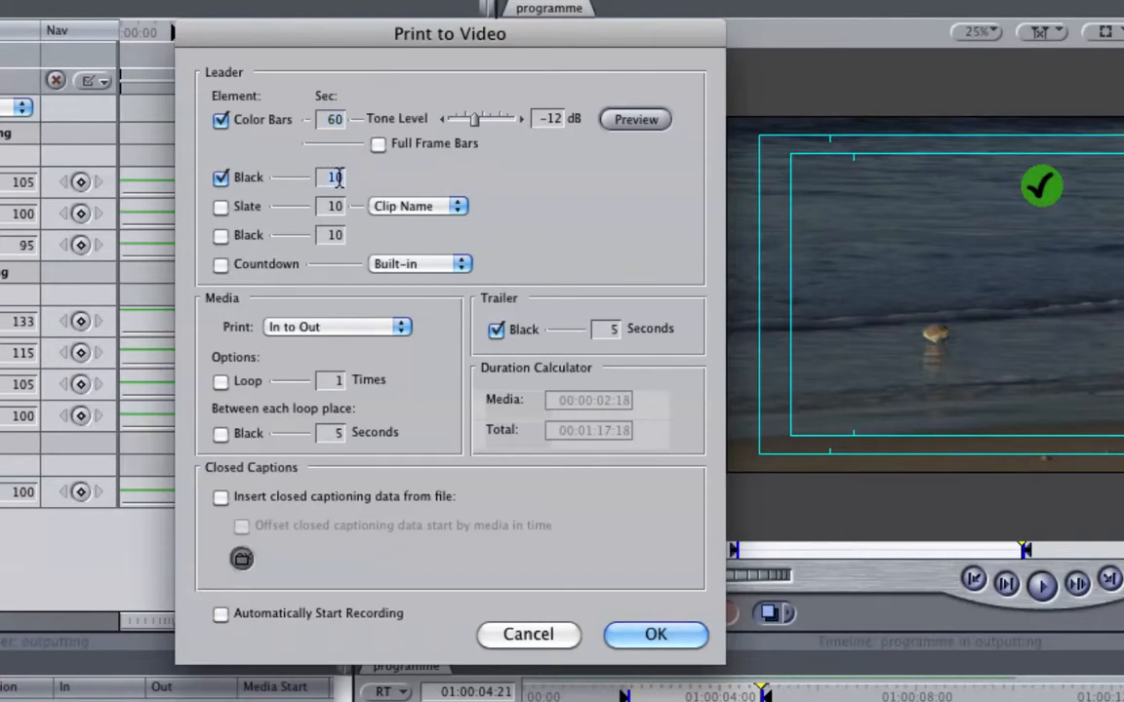
{"action": "left_click", "coordinate": [222, 179]}
{"action": "left_click", "coordinate": [221, 177]}
{"action": "left_click", "coordinate": [220, 206]}
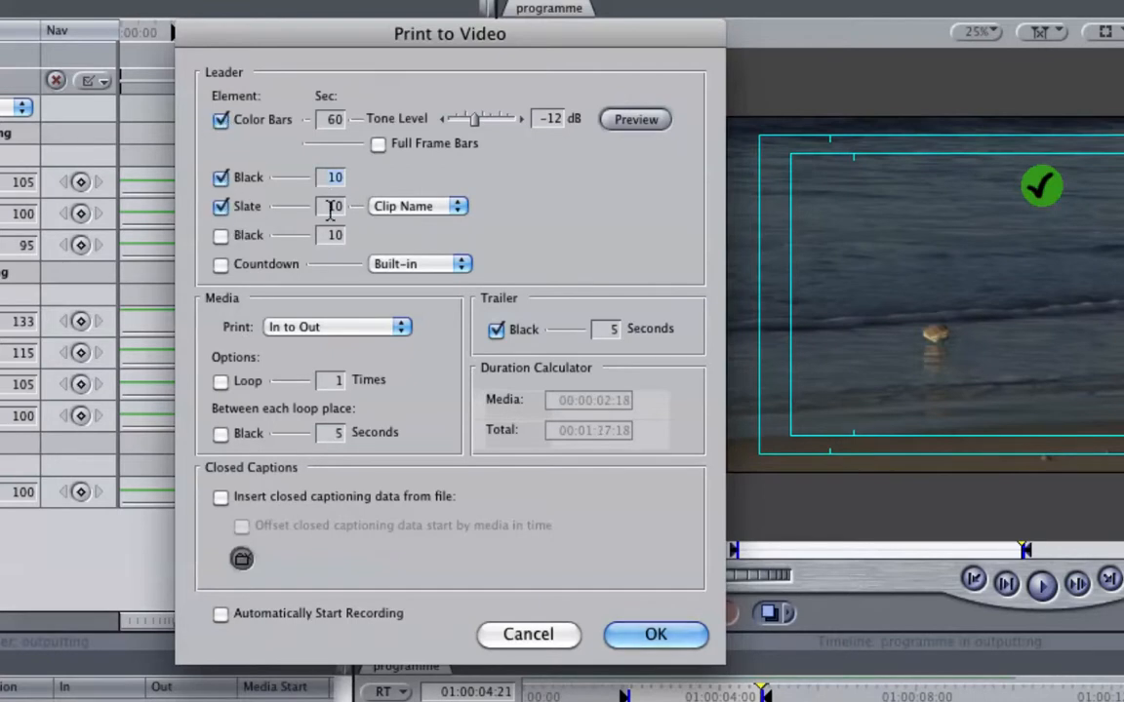
- Set the slate to Text reading "ITTV No. 65", "The Fashion Programme" and "24/11/11" on separate lines
{"action": "left_click", "coordinate": [410, 208]}
{"action": "left_click", "coordinate": [445, 227]}
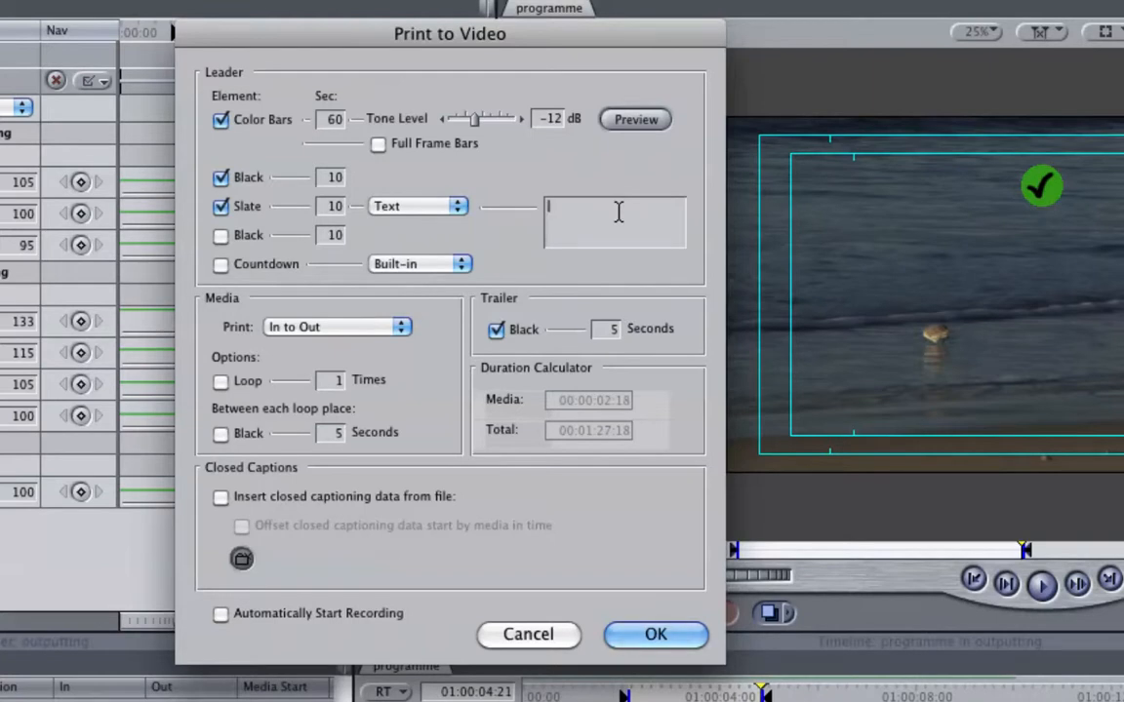
{"action": "type", "text": "ITTV No. 65"}
{"action": "key", "text": "Return"}
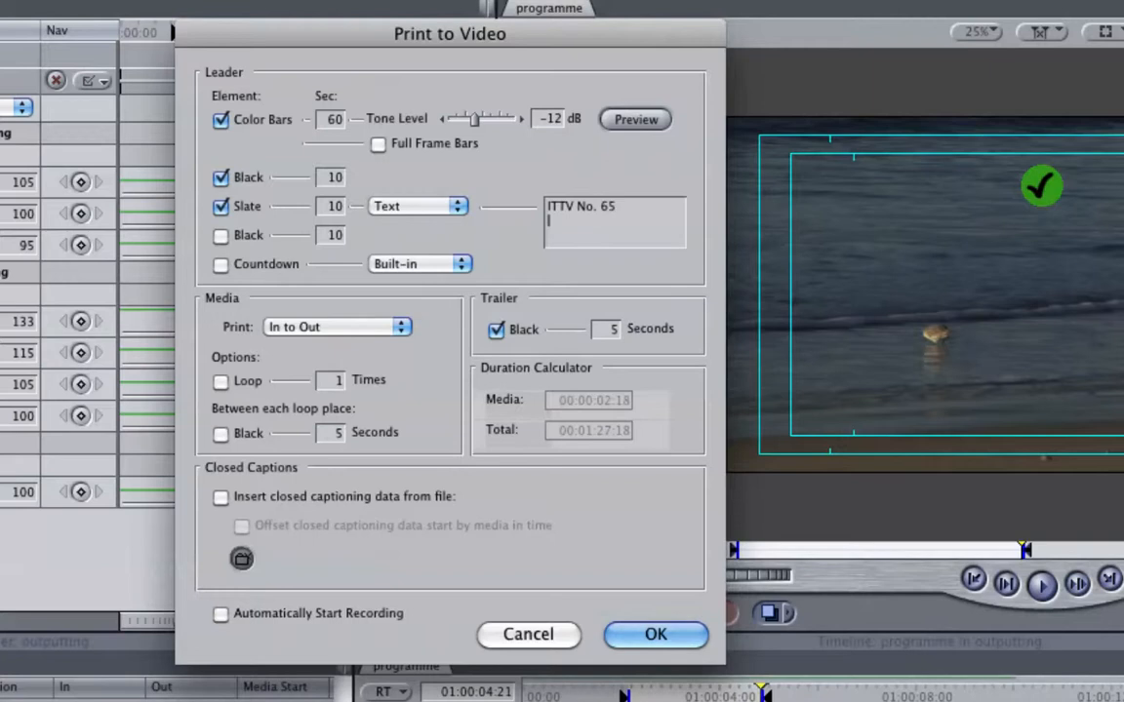
{"action": "type", "text": "Fashion Programme"}
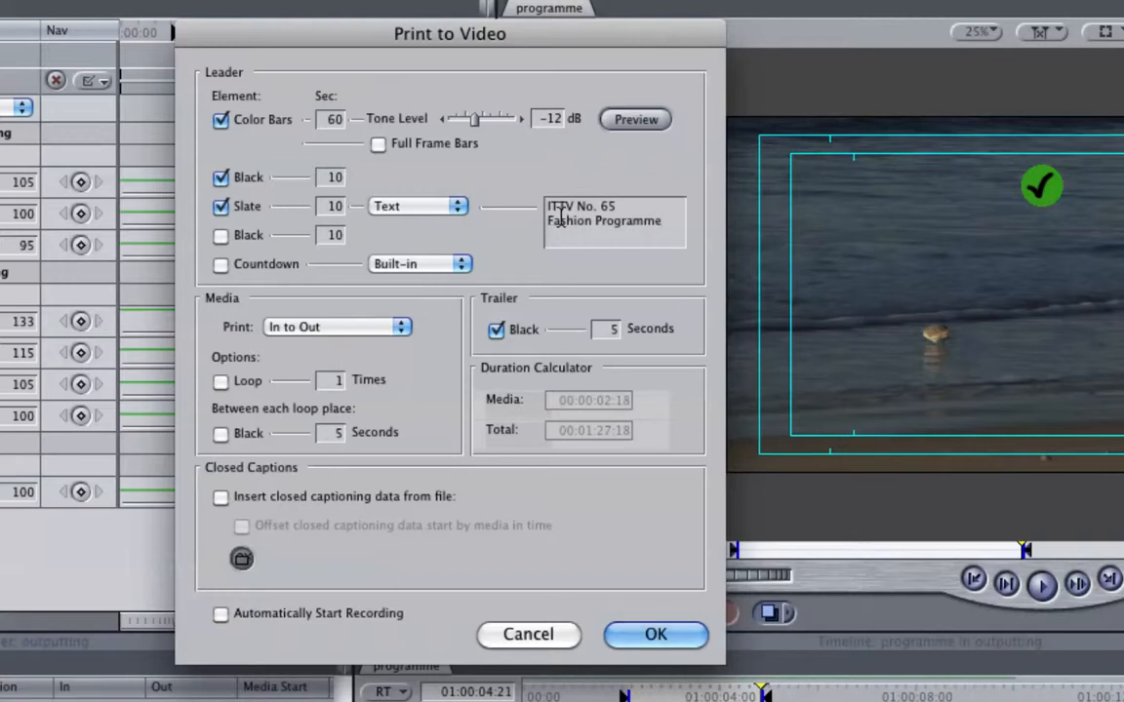
{"action": "left_click", "coordinate": [548, 220]}
{"action": "type", "text": "The"}
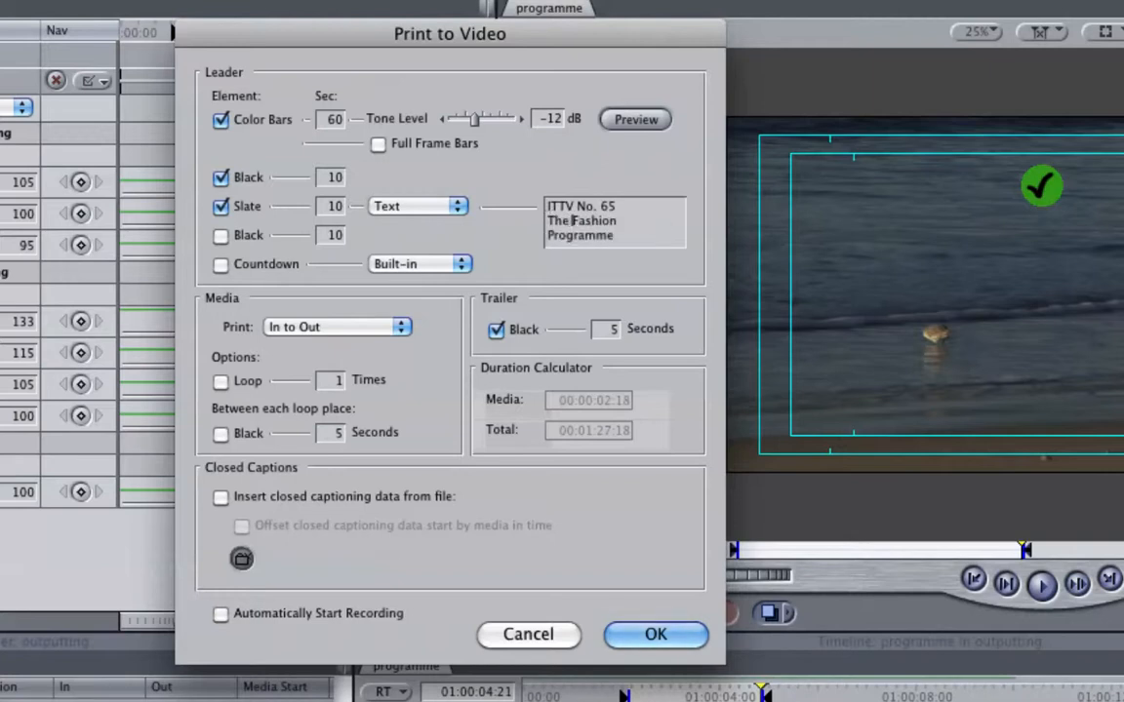
{"action": "left_click", "coordinate": [629, 235]}
{"action": "key", "text": "Return"}
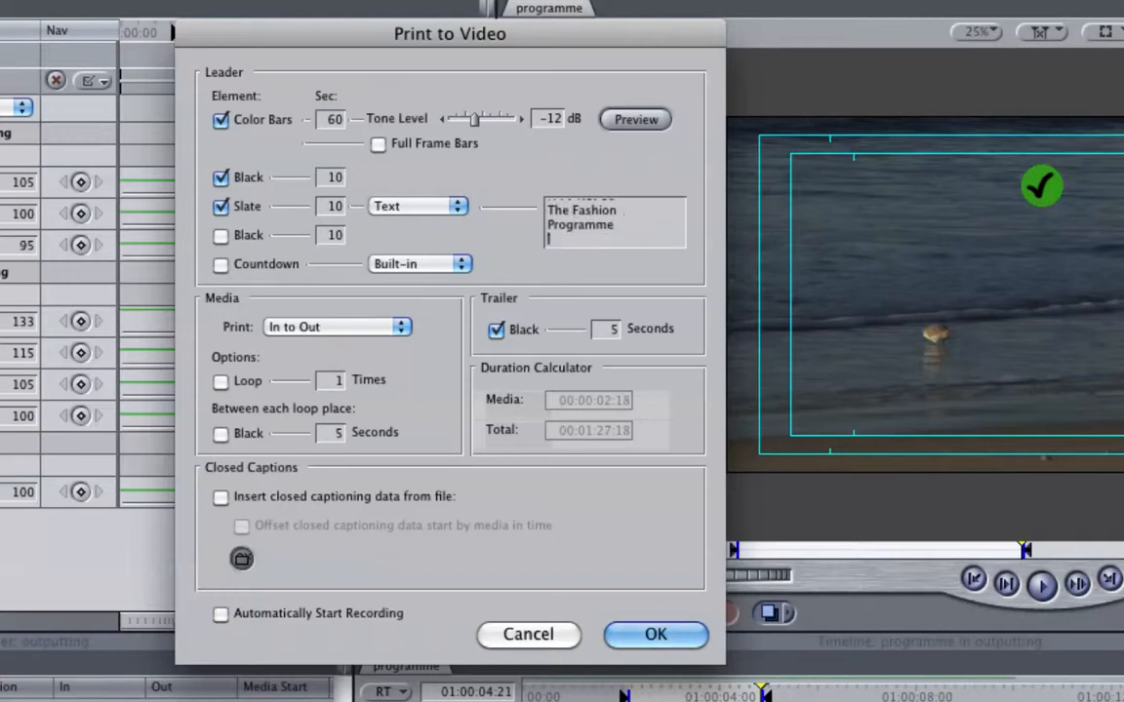
{"action": "type", "text": "24/11/11"}
- Include the second Black in the leader, and set both blacks to 2 seconds and the slate to 5 seconds
{"action": "left_click", "coordinate": [221, 235]}
{"action": "double_click", "coordinate": [334, 177]}
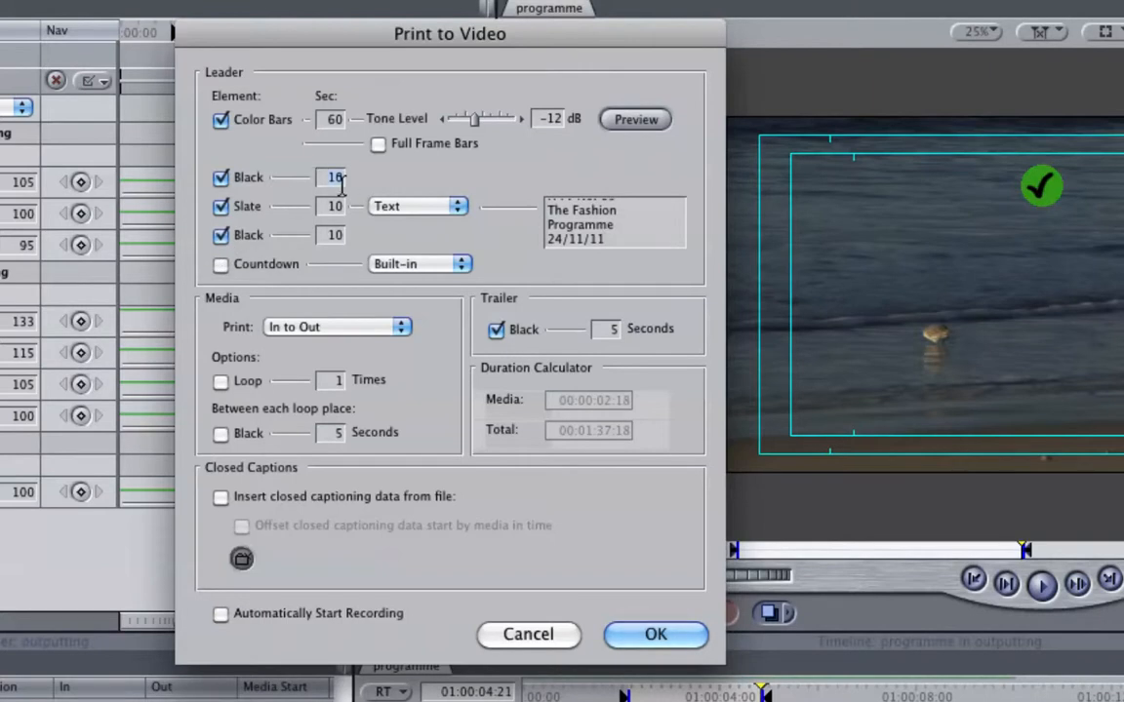
{"action": "type", "text": "2"}
{"action": "left_click", "coordinate": [325, 237]}
{"action": "type", "text": "2"}
{"action": "key", "text": "shift+Tab"}
{"action": "type", "text": "5"}
- Set the colour bars to 10 seconds, include the Countdown, and examine its Built-in and File source options
{"action": "double_click", "coordinate": [326, 121]}
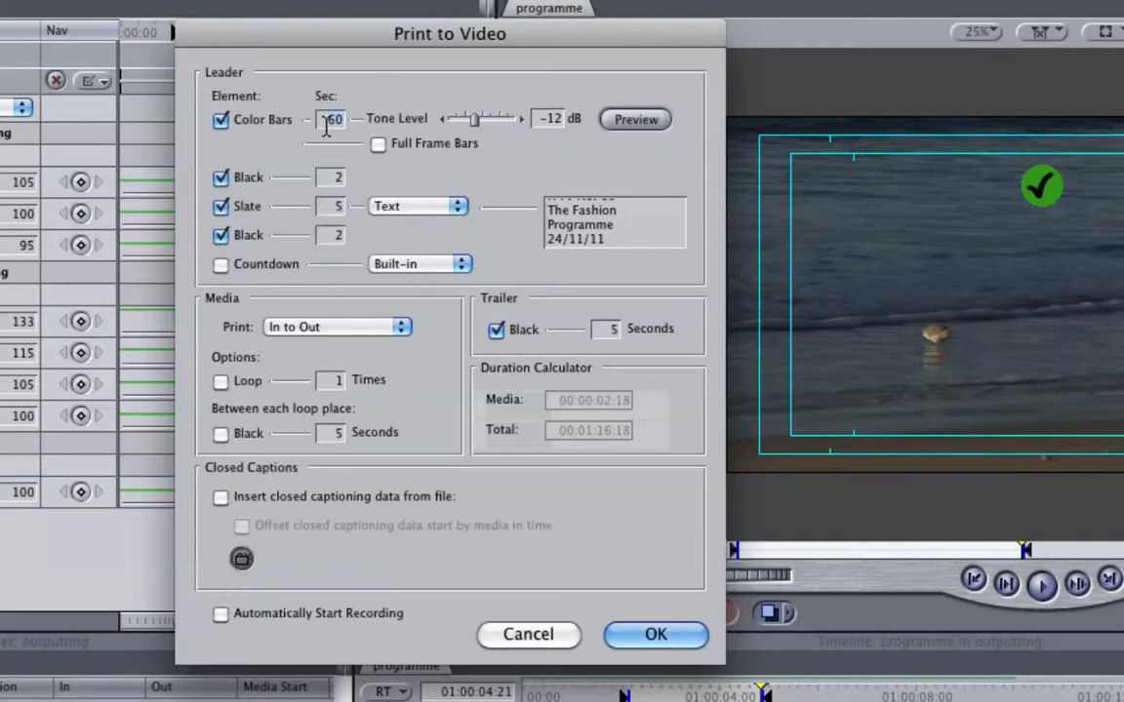
{"action": "type", "text": "10"}
{"action": "left_click", "coordinate": [435, 266]}
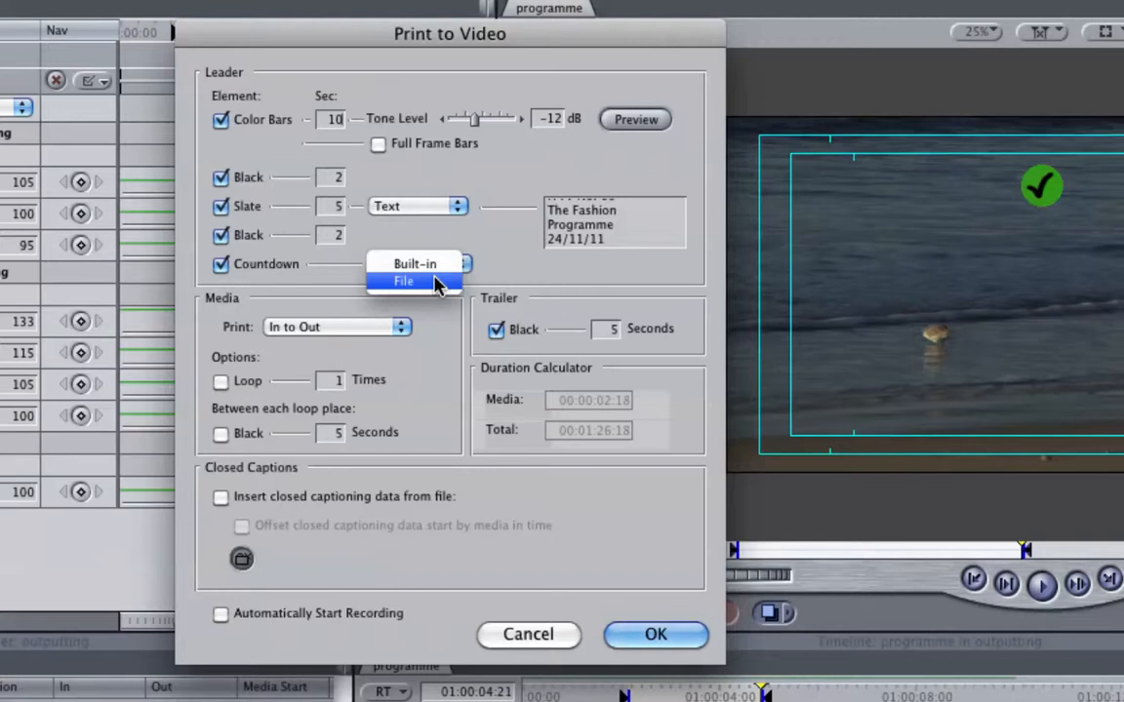
- Switch to Motion, play part of the countdown clock template, and return to Final Cut Pro
{"action": "key", "text": "super+Tab"}
{"action": "key", "text": "super+Tab"}
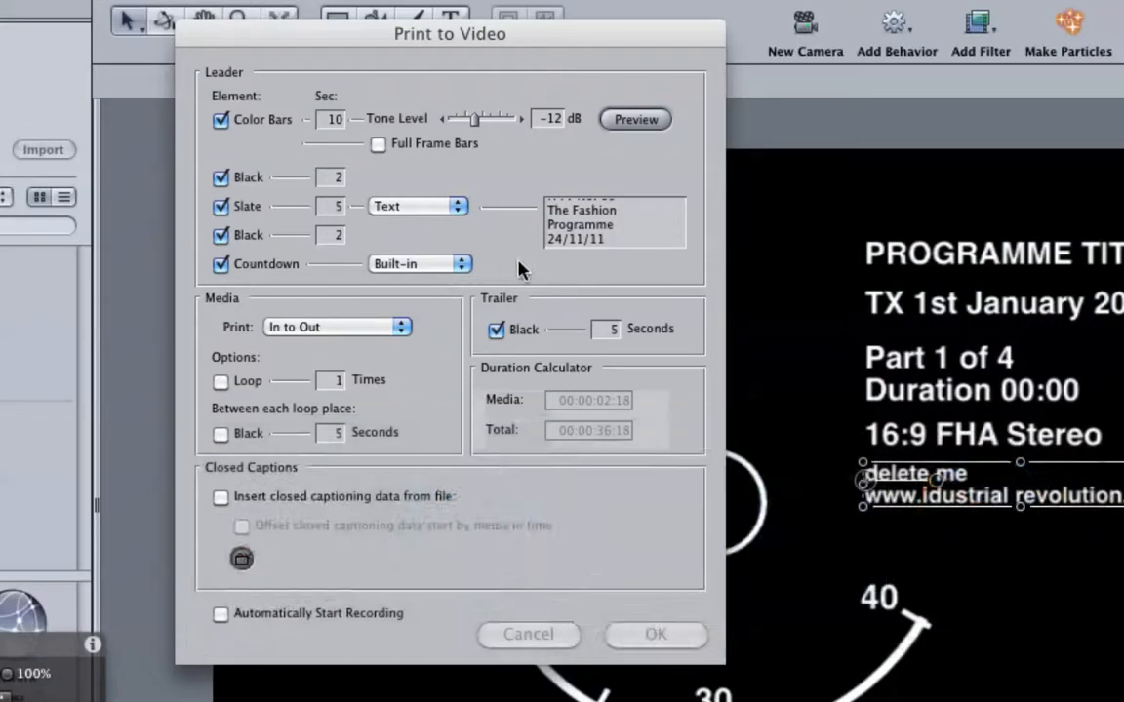
{"action": "left_click", "coordinate": [800, 283]}
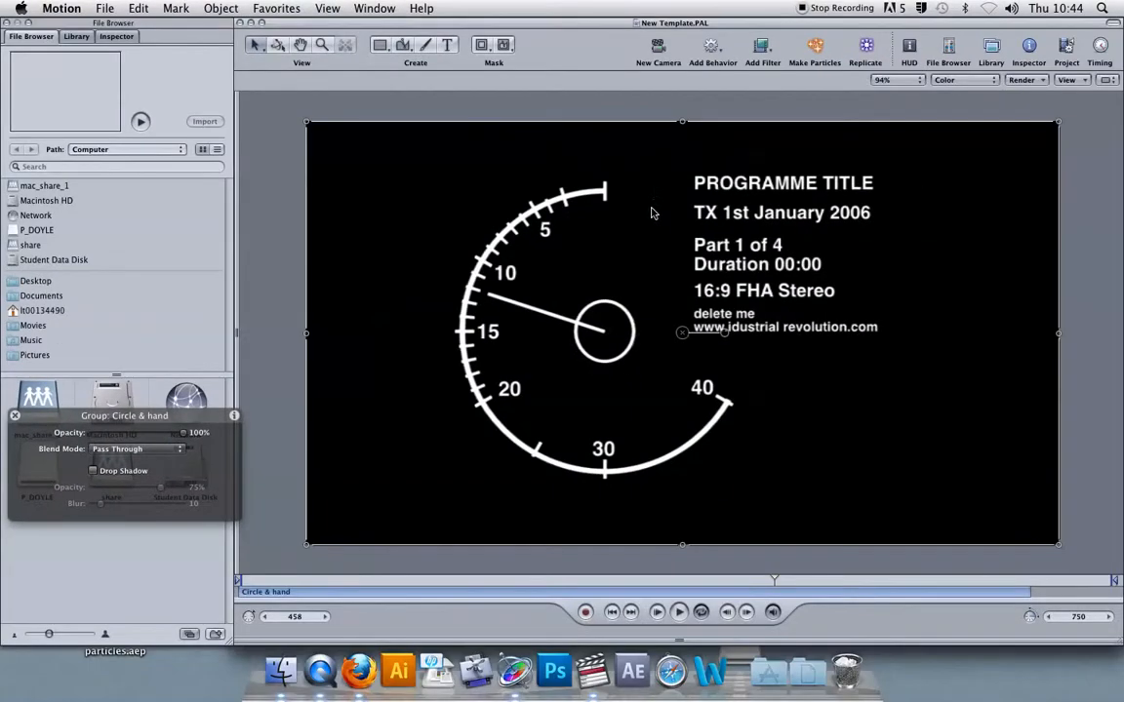
{"action": "left_click_drag", "start_coordinate": [712, 581], "coordinate": [812, 574]}
{"action": "key", "text": "space"}
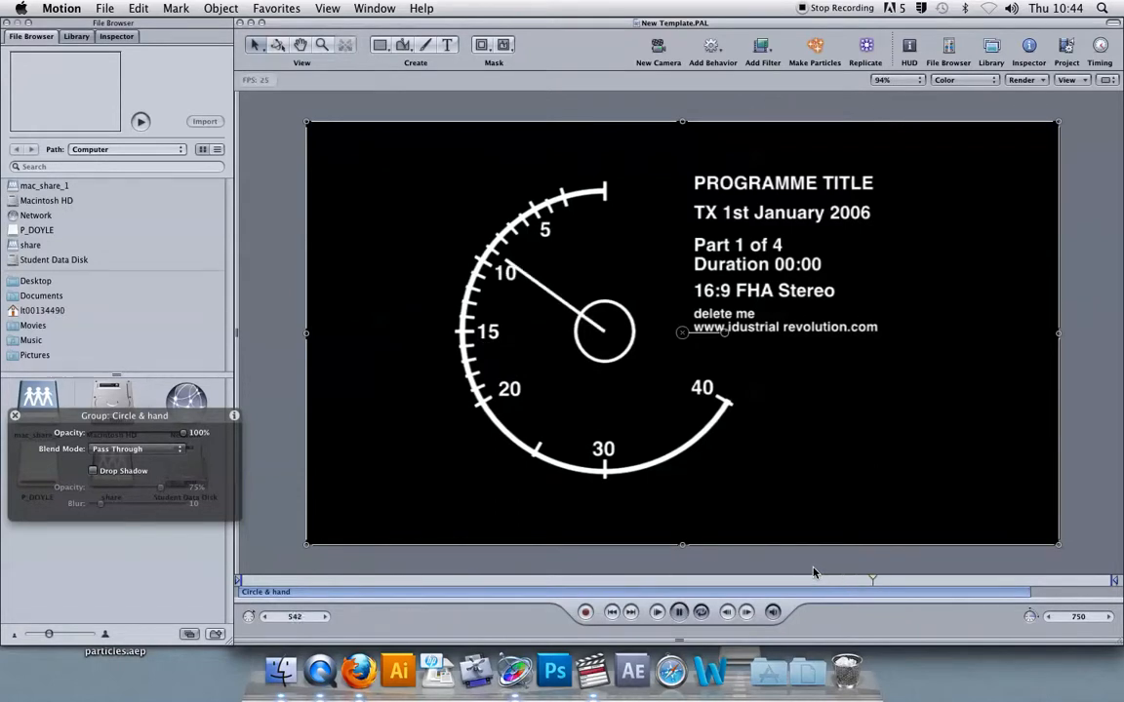
{"action": "key", "text": "space"}
{"action": "key", "text": "super+Tab"}
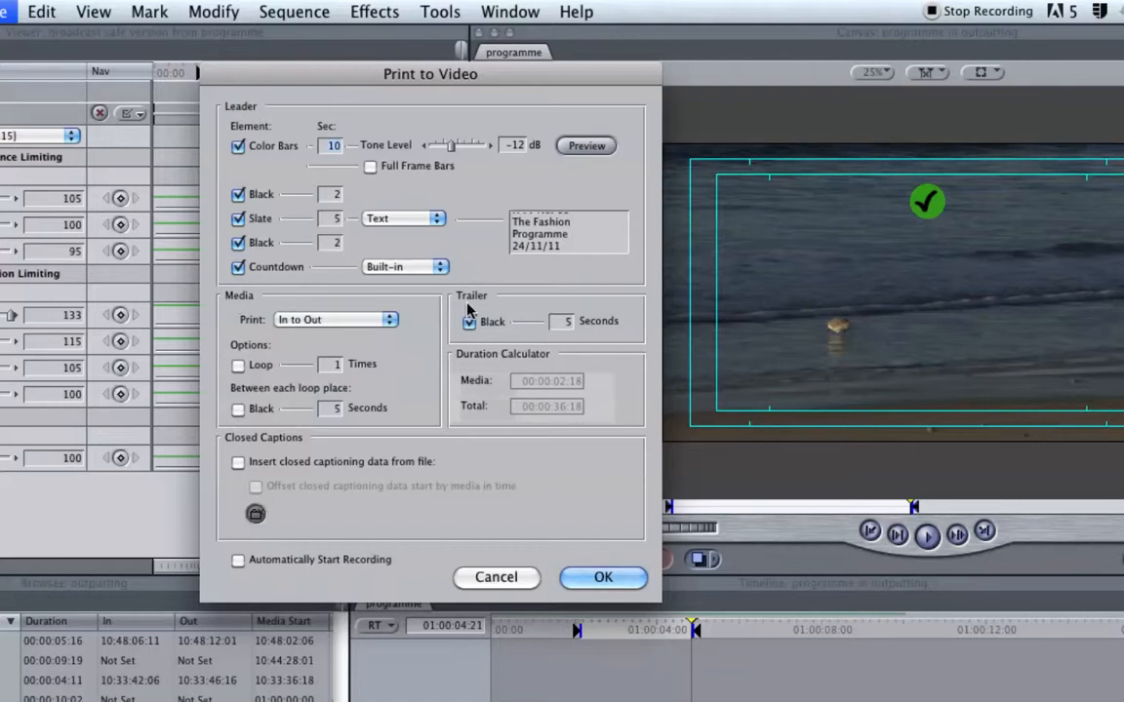
- Set the Print to Video media range to Entire Media and start the playback for recording
{"action": "left_click", "coordinate": [327, 320]}
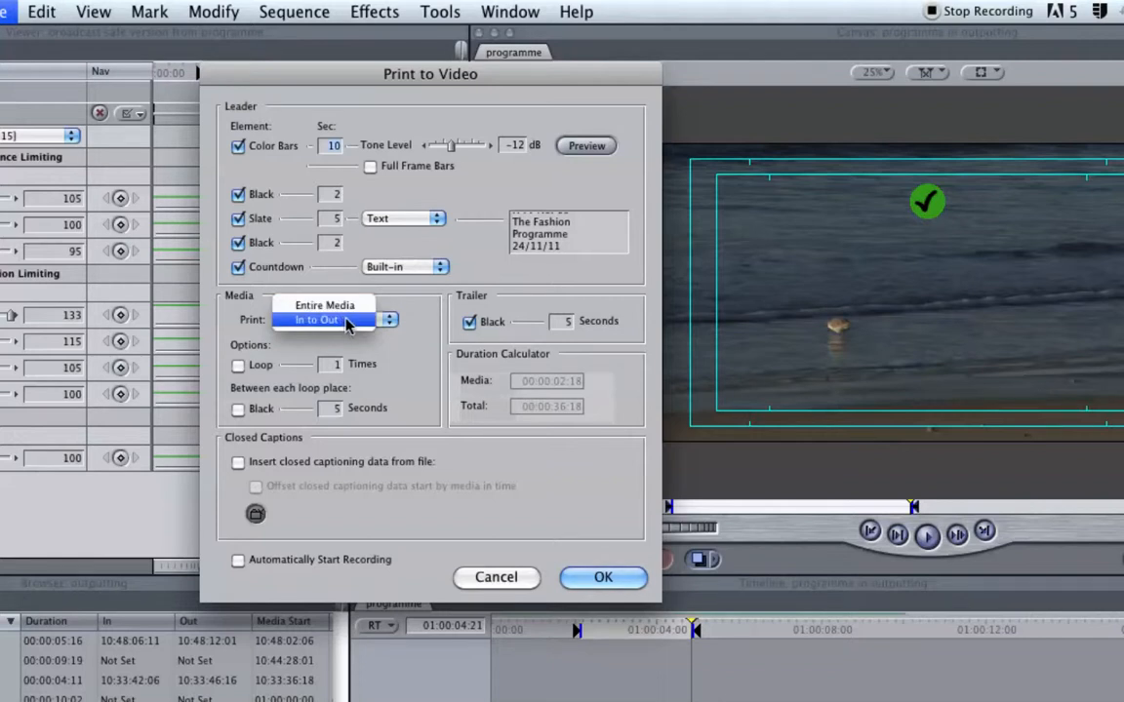
{"action": "left_click", "coordinate": [381, 285]}
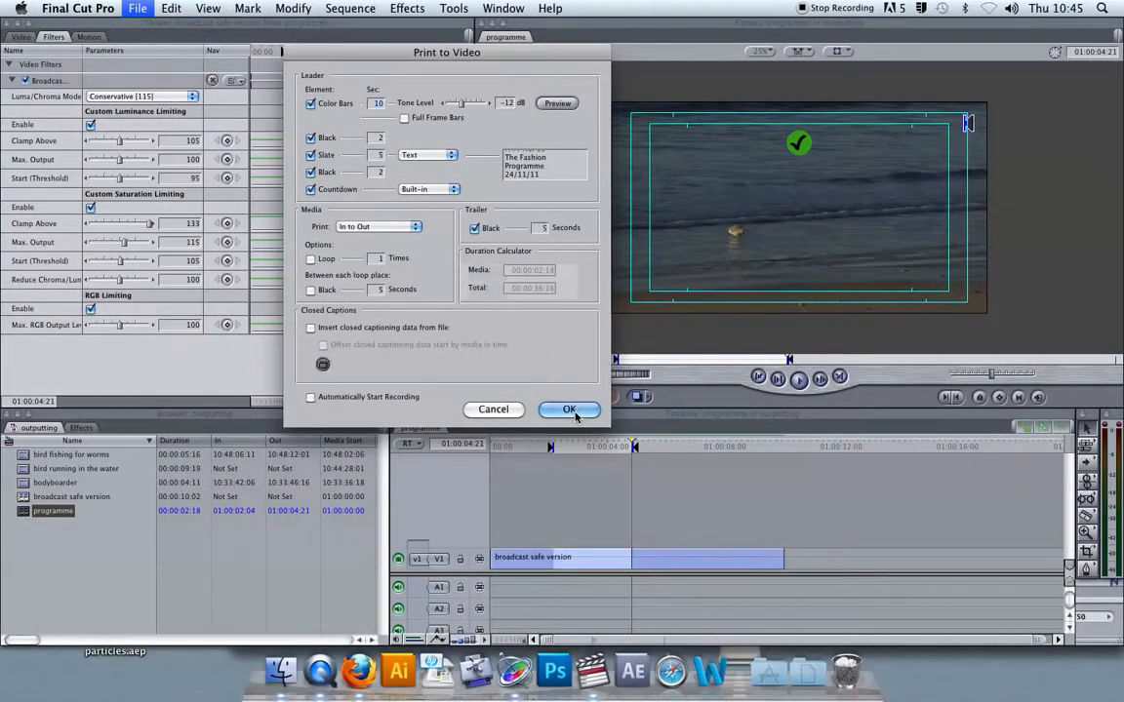
{"action": "left_click", "coordinate": [379, 227]}
{"action": "left_click", "coordinate": [346, 213]}
{"action": "left_click", "coordinate": [568, 410]}
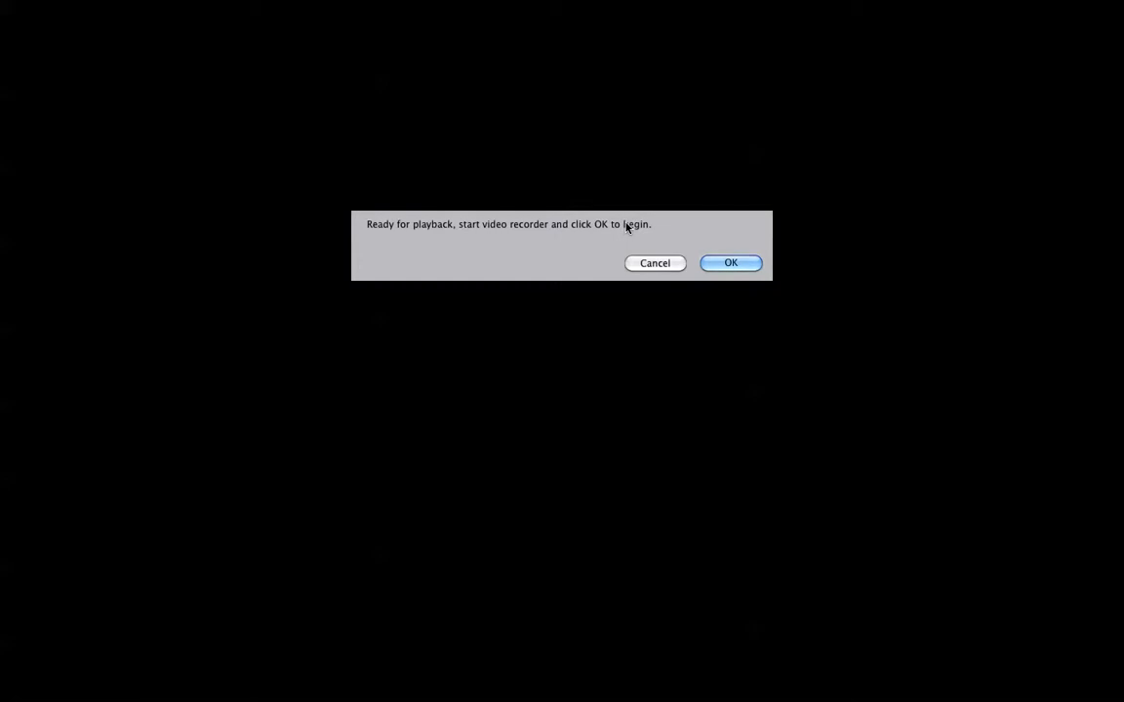
{"action": "left_click", "coordinate": [734, 263]}
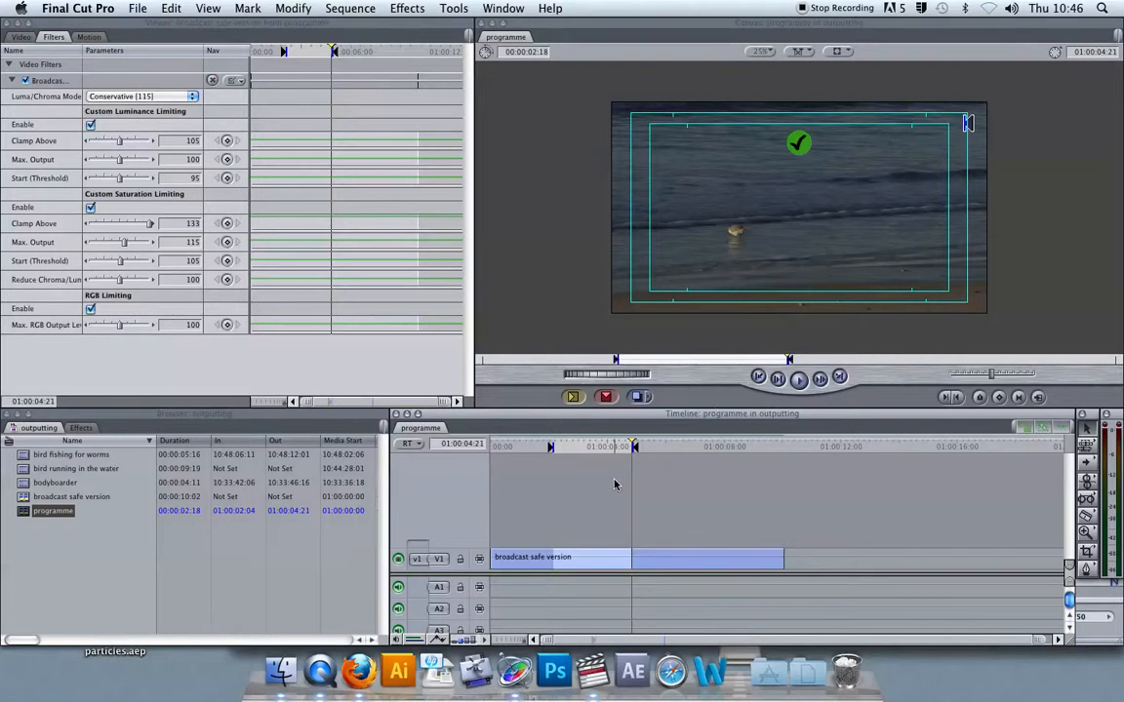
- Clear the in and out points of the "programme" sequence and return its playhead to 01:00:00:00
{"action": "key", "text": "alt+x"}
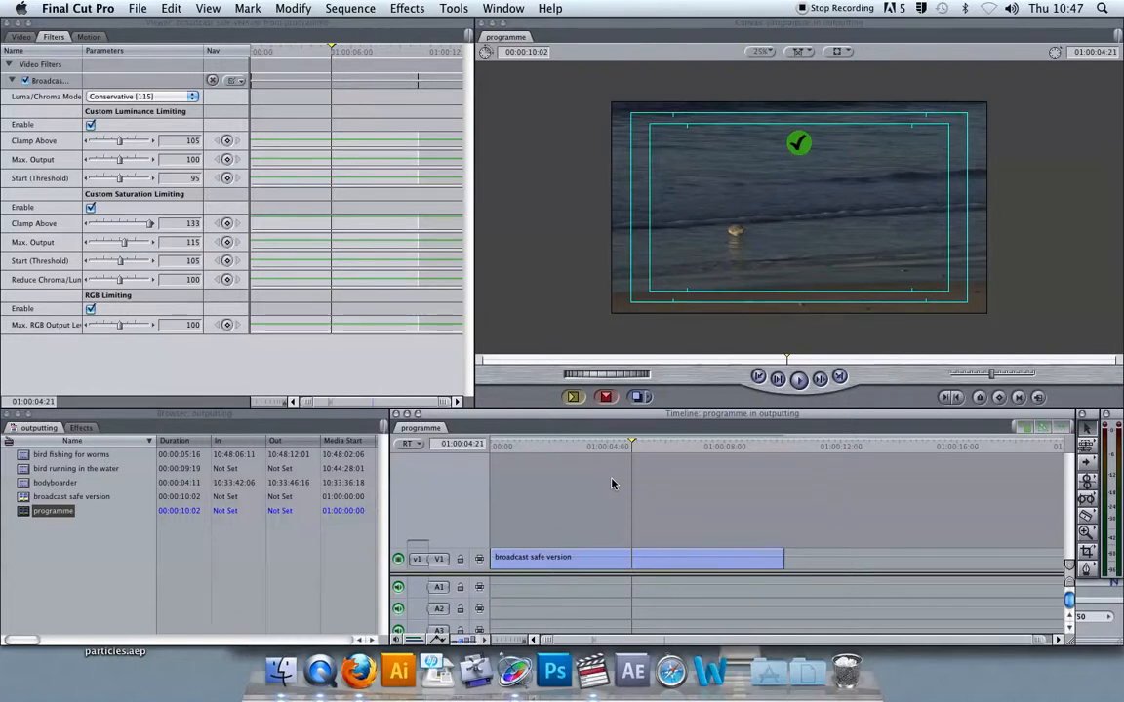
{"action": "left_click_drag", "start_coordinate": [545, 446], "coordinate": [492, 446]}
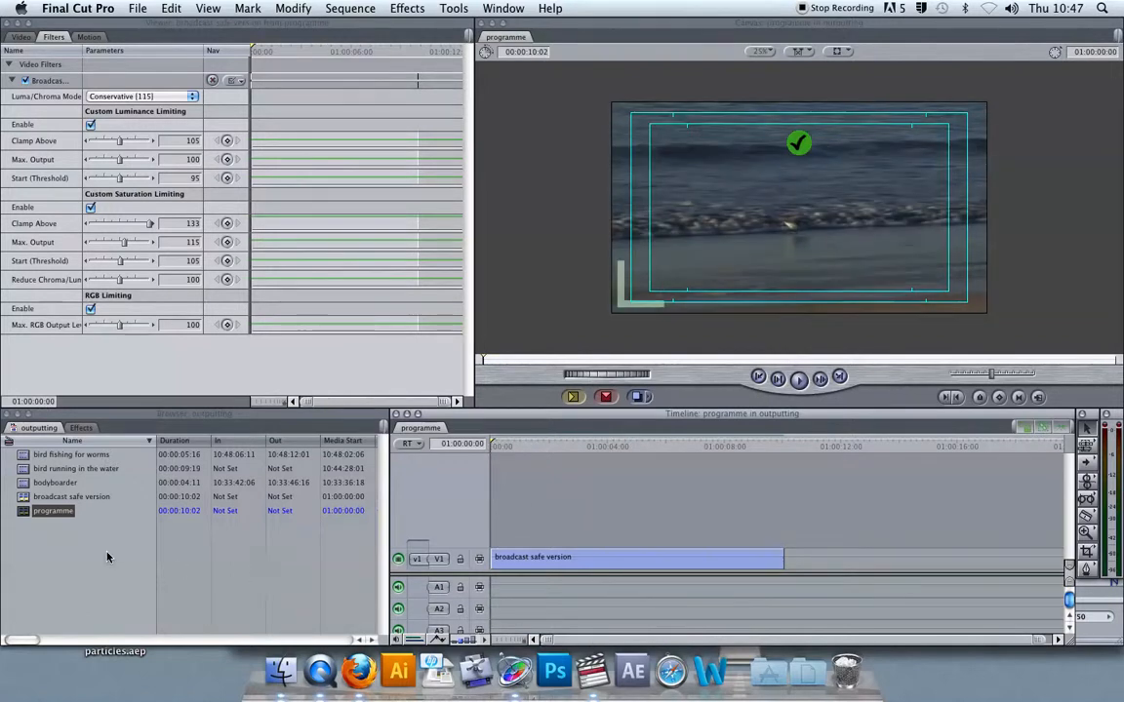
- Find the Bars and Tone video generators and load Bars and Tone (HD 25p/50i) in the Viewer
{"action": "left_click", "coordinate": [81, 428]}
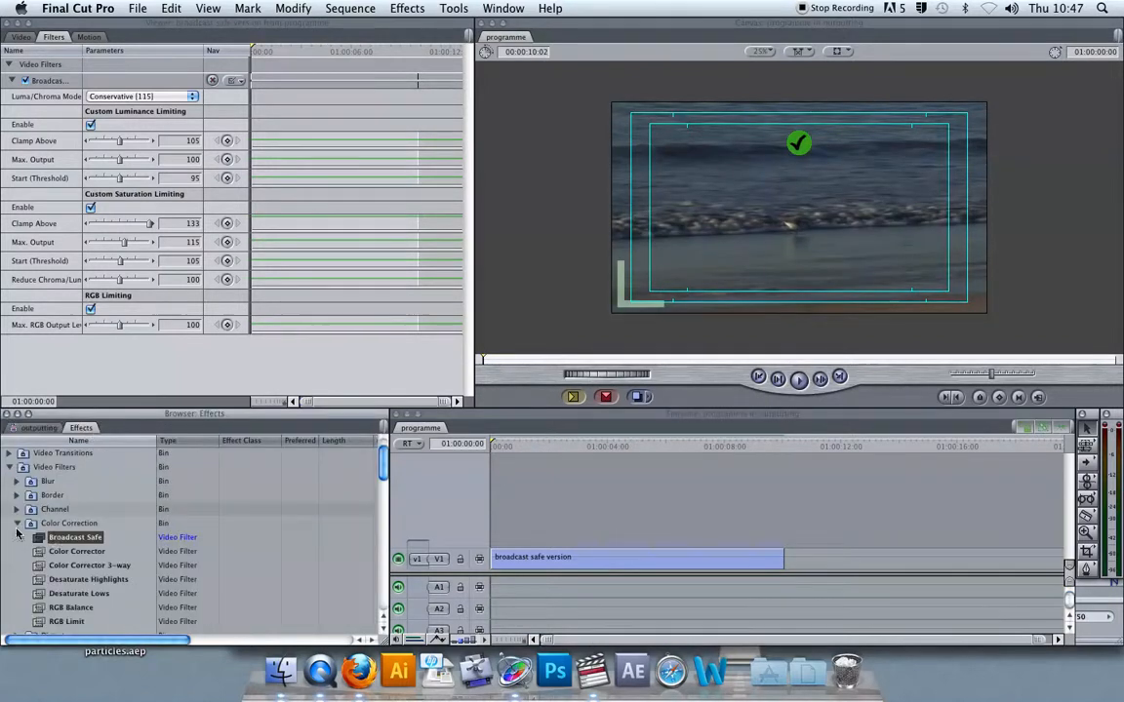
{"action": "left_click", "coordinate": [16, 518]}
{"action": "scroll", "coordinate": [19, 532], "scroll_direction": "down", "scroll_amount": 1}
{"action": "scroll", "coordinate": [19, 531], "scroll_direction": "down", "scroll_amount": 3}
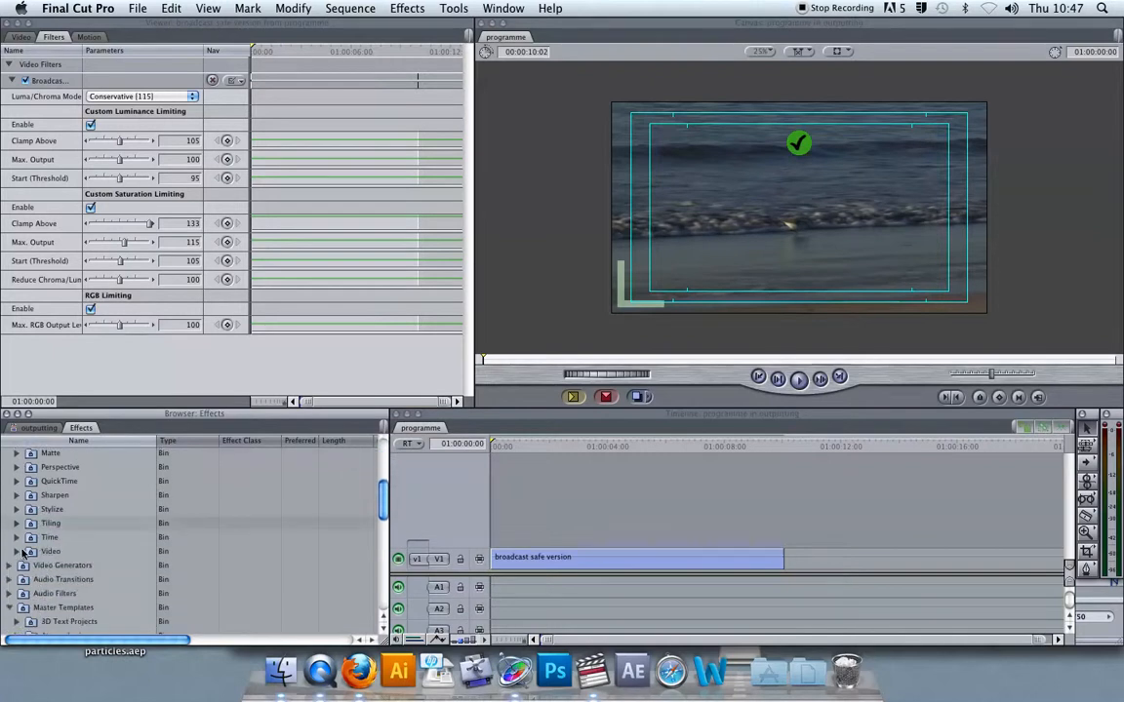
{"action": "left_click", "coordinate": [9, 566]}
{"action": "scroll", "coordinate": [11, 552], "scroll_direction": "down", "scroll_amount": 3}
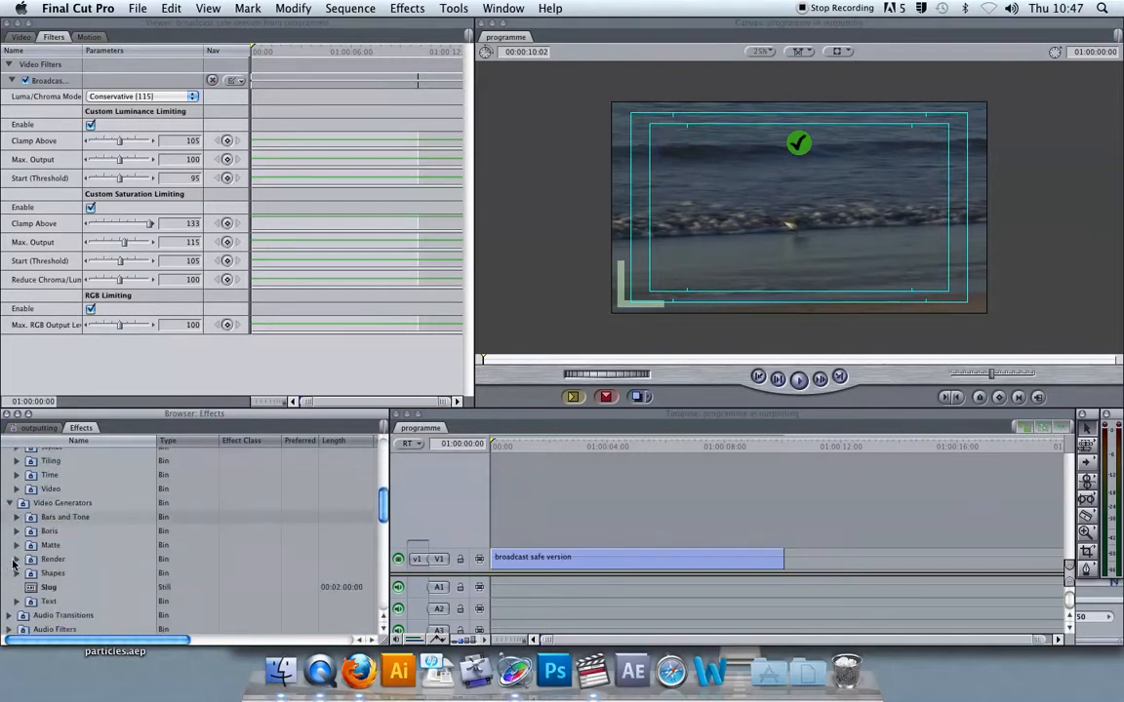
{"action": "left_click", "coordinate": [17, 518]}
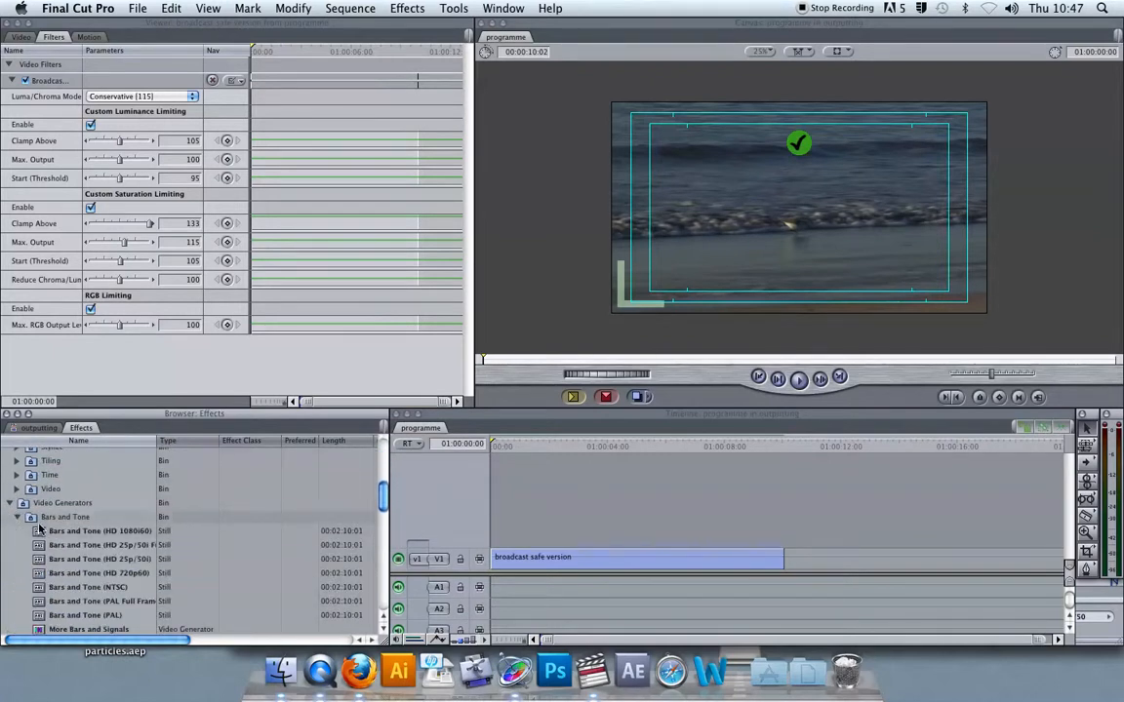
{"action": "left_click", "coordinate": [36, 547]}
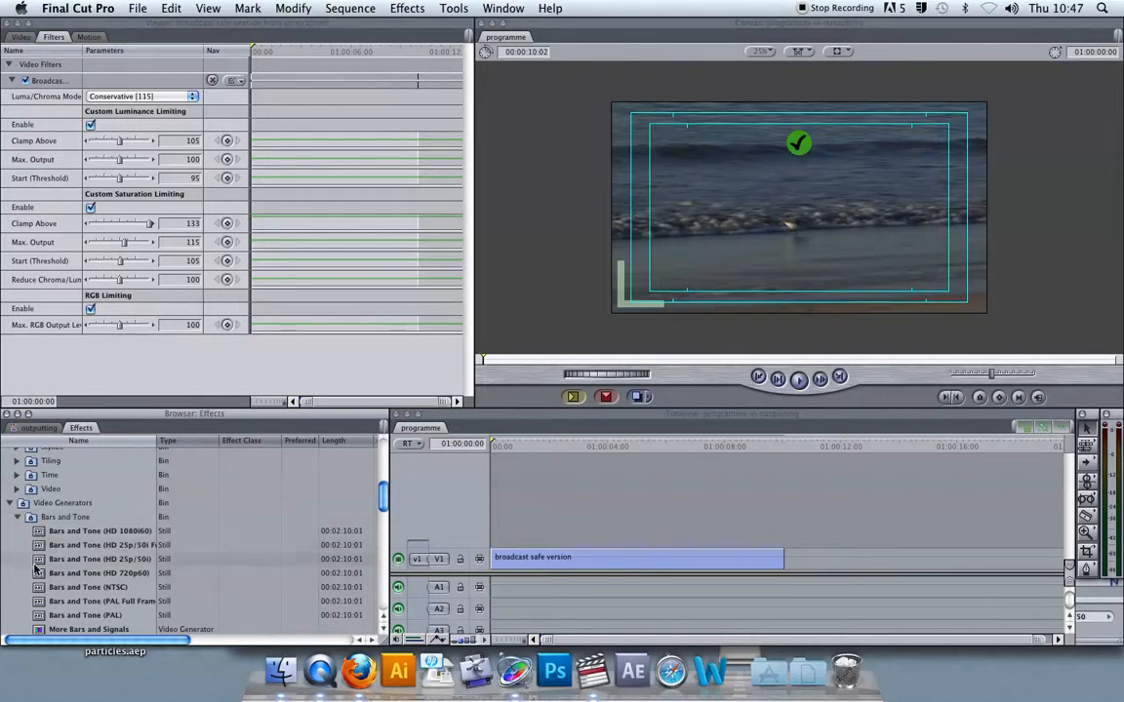
{"action": "left_click", "coordinate": [36, 560]}
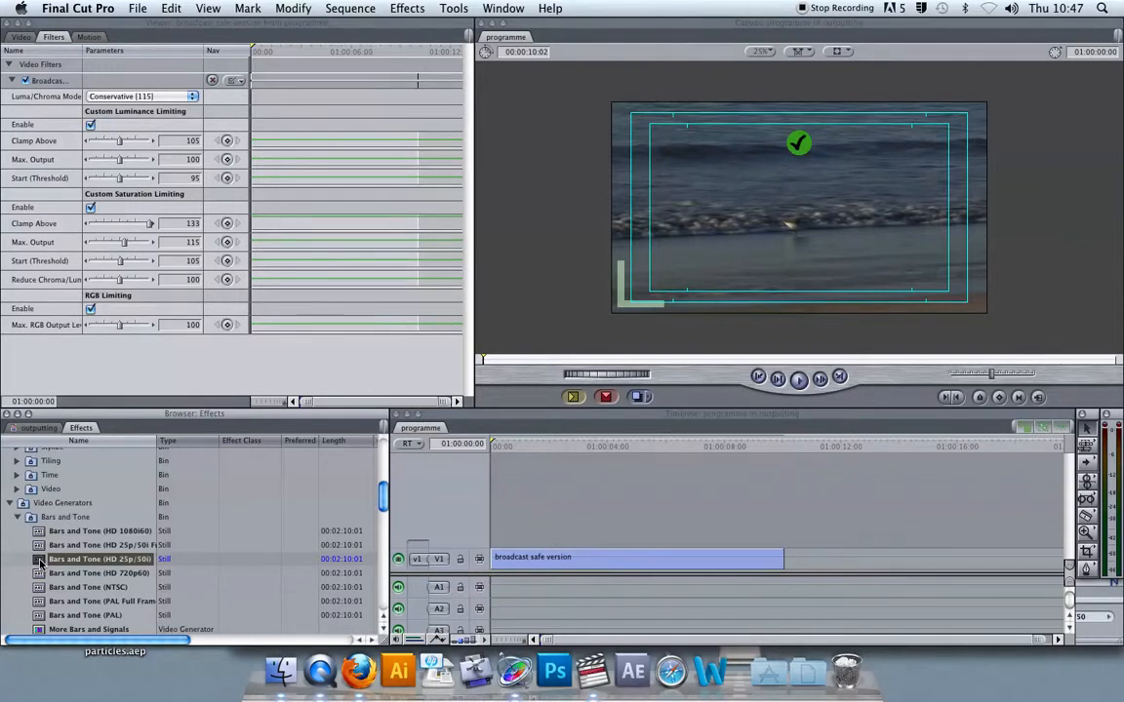
{"action": "double_click", "coordinate": [39, 560]}
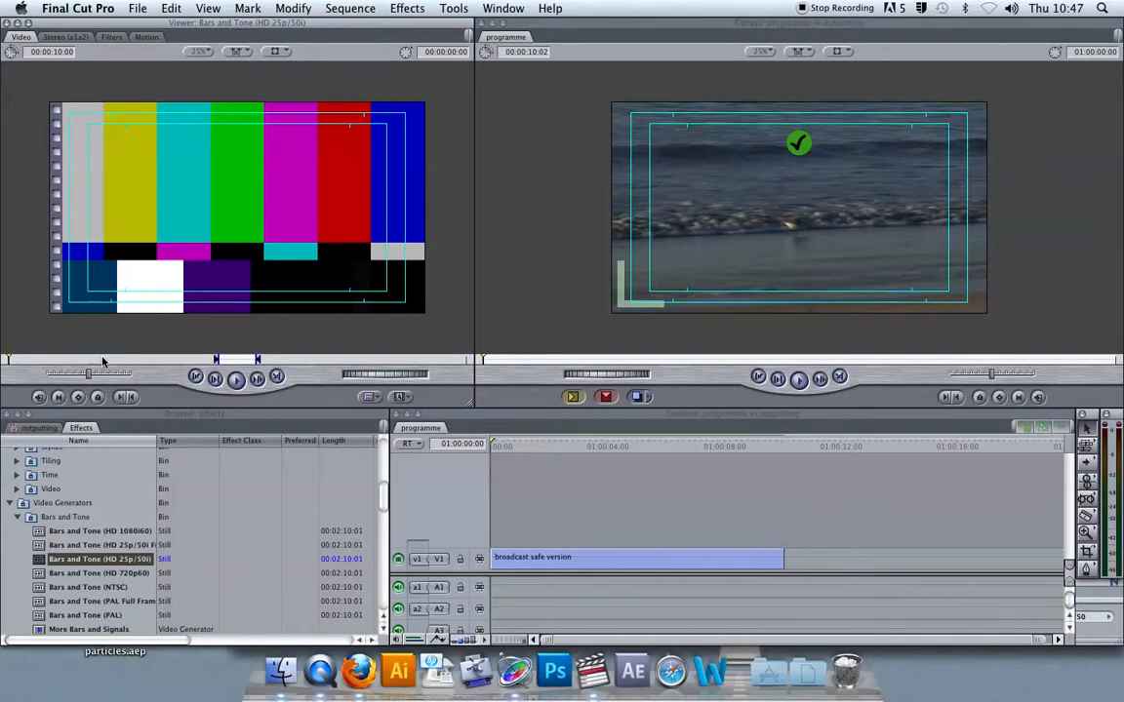
- Clear the Bars and Tone clip's in and out points and mark a new in point at 00:00:34:19
{"action": "left_click_drag", "start_coordinate": [105, 361], "coordinate": [129, 360]}
{"action": "key", "text": "i"}
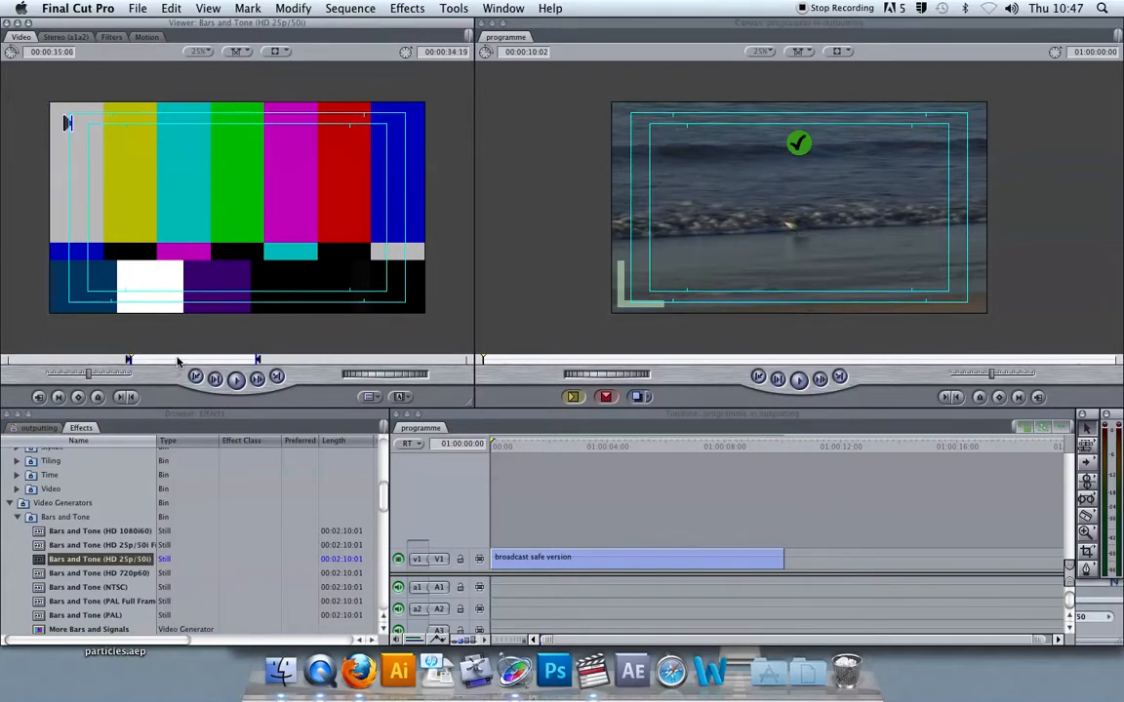
{"action": "key", "text": "alt+x"}
{"action": "key", "text": "i"}
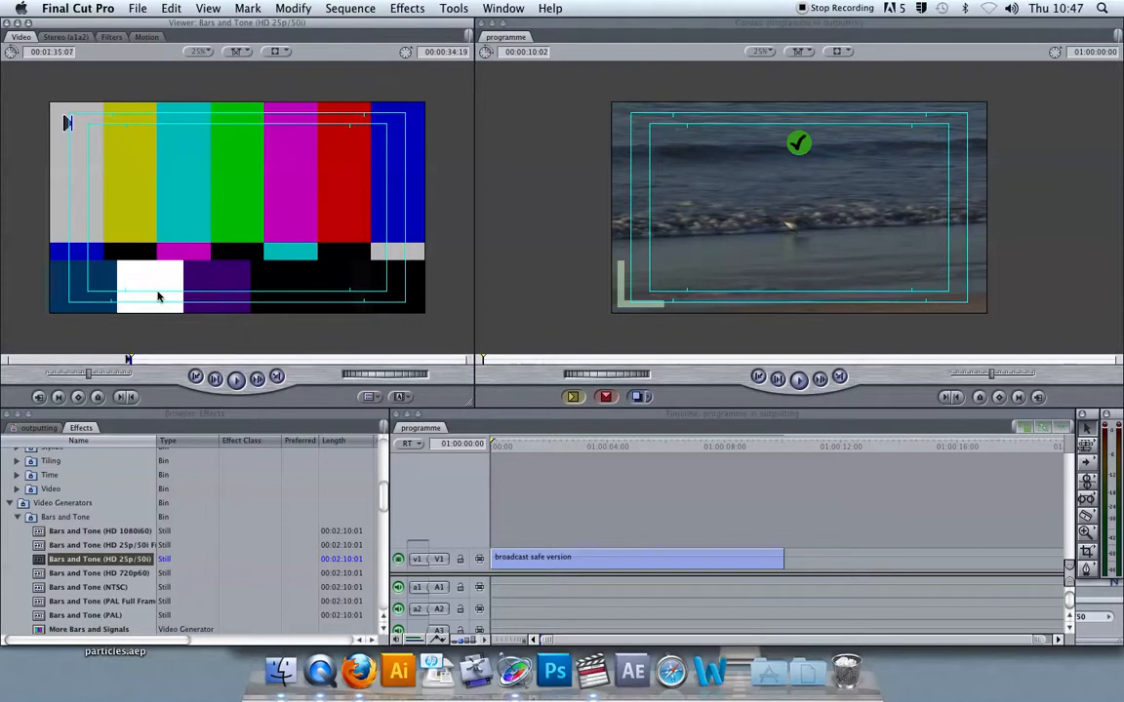
- Set the Bars and Tone clip's duration in the Viewer to 00:00:10:00
{"action": "left_click", "coordinate": [56, 53]}
{"action": "left_click", "coordinate": [54, 52]}
{"action": "key", "text": "BackSpace"}
{"action": "key", "text": "BackSpace"}
{"action": "type", "text": "10"}
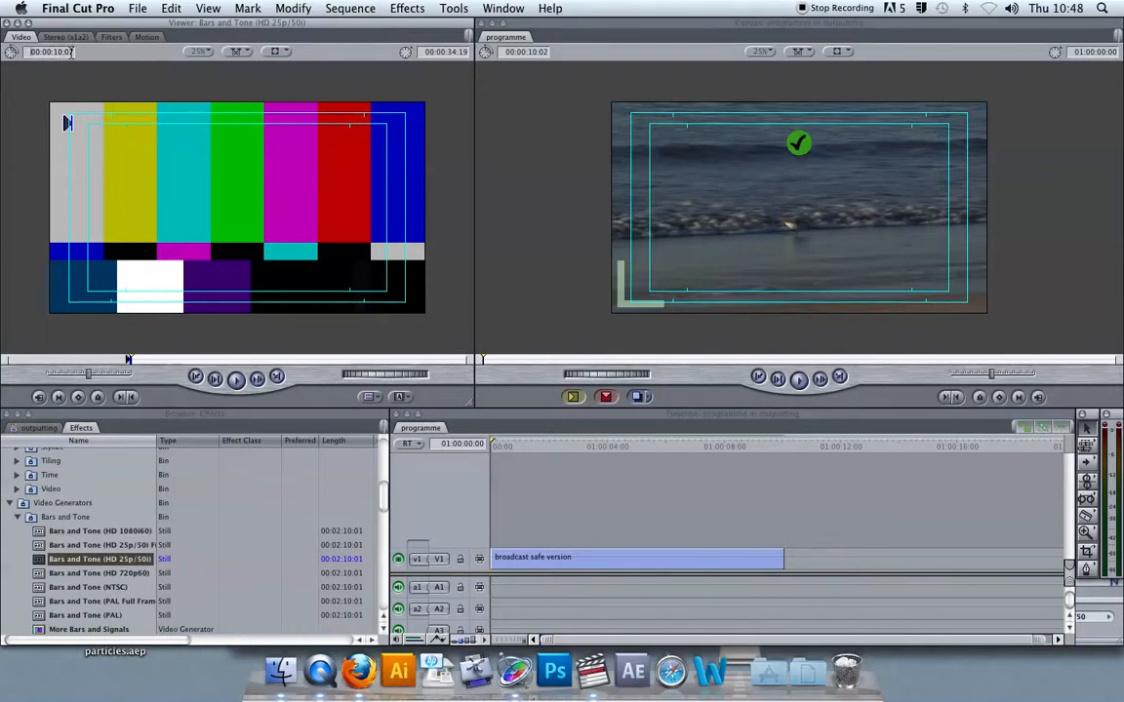
{"action": "left_click_drag", "start_coordinate": [72, 53], "coordinate": [62, 49]}
{"action": "type", "text": "00"}
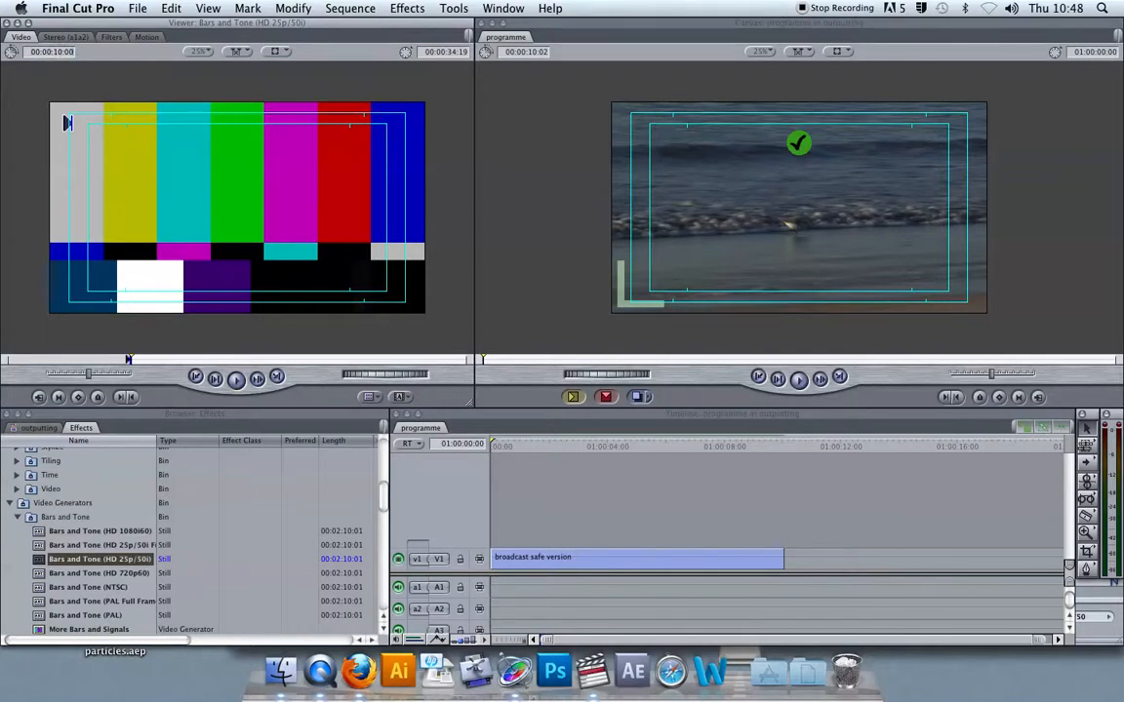
{"action": "key", "text": "Return"}
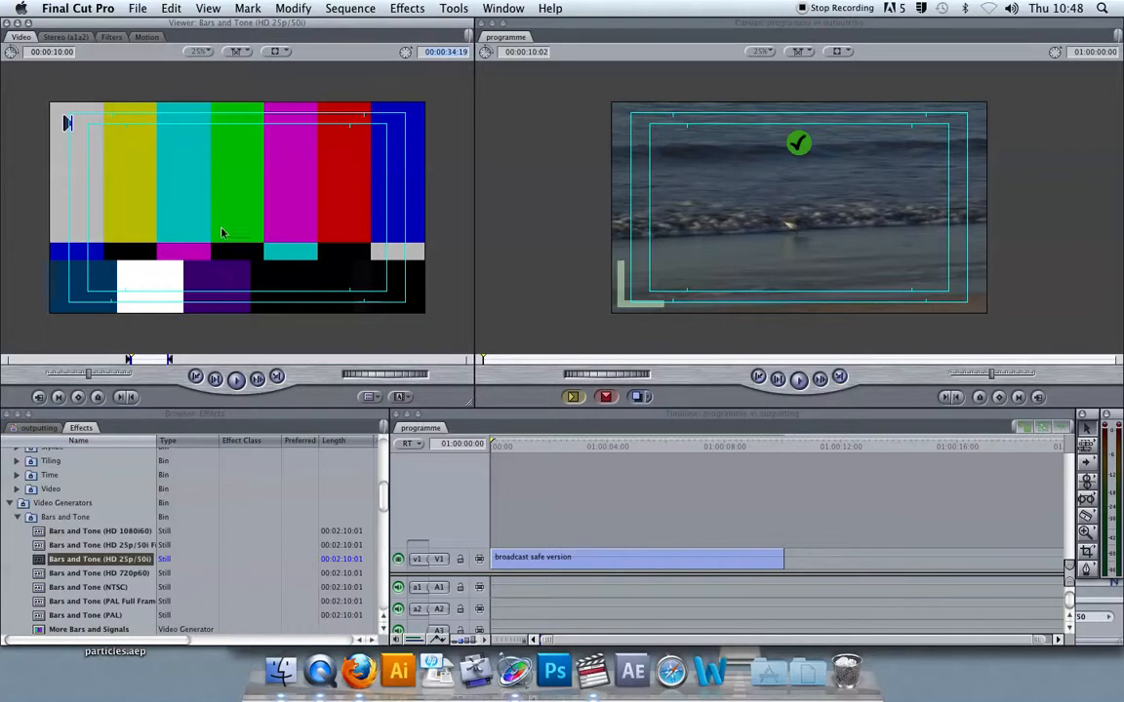
- Insert the Bars and Tone clip at the start of the programme sequence, ahead of the broadcast safe version, and fit the timeline to view
{"action": "left_click_drag", "start_coordinate": [163, 201], "coordinate": [947, 117]}
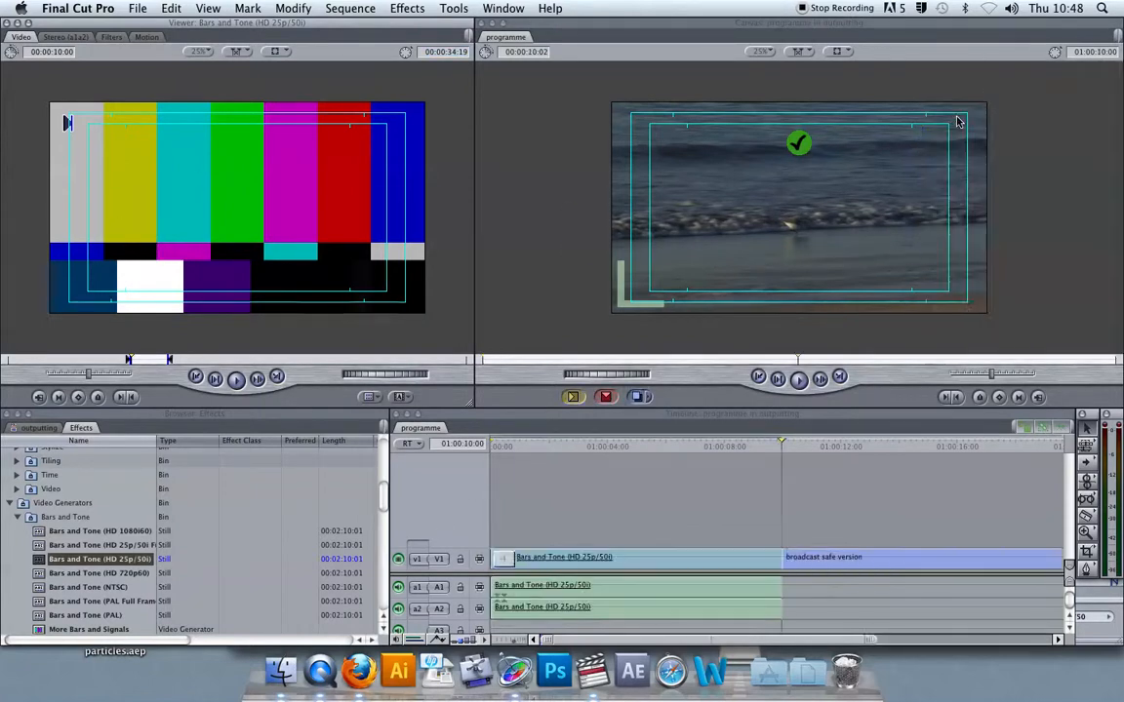
{"action": "key", "text": "shift+z"}
{"action": "left_click", "coordinate": [746, 502]}
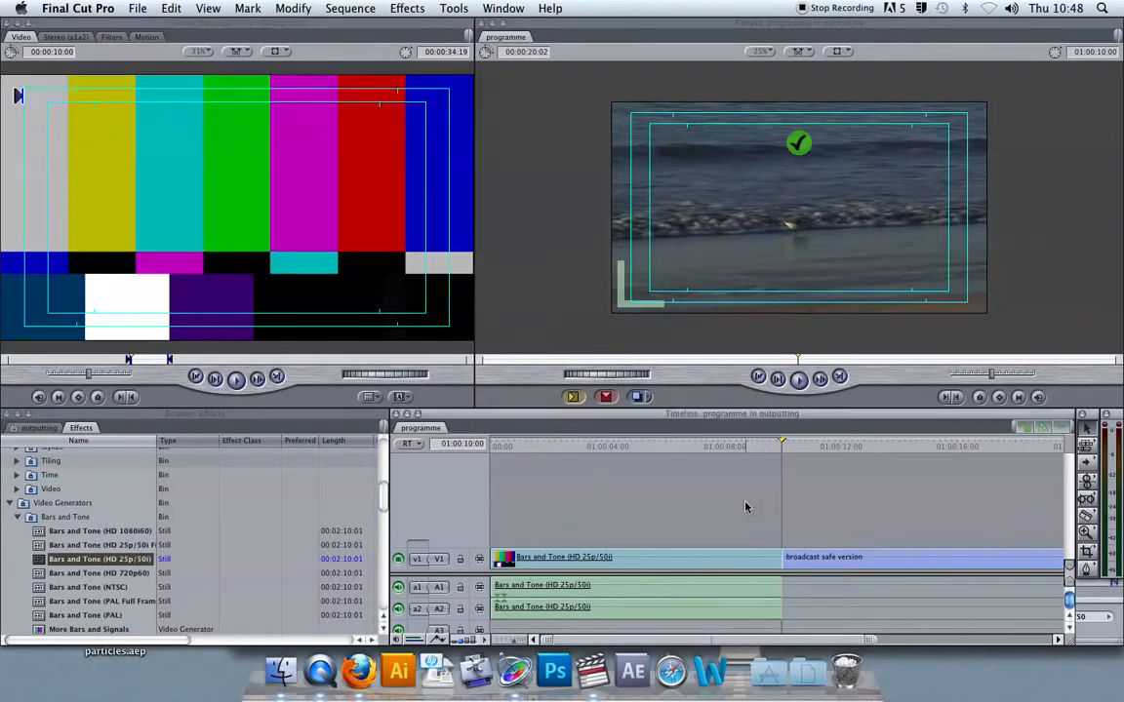
{"action": "key", "text": "shift+z"}
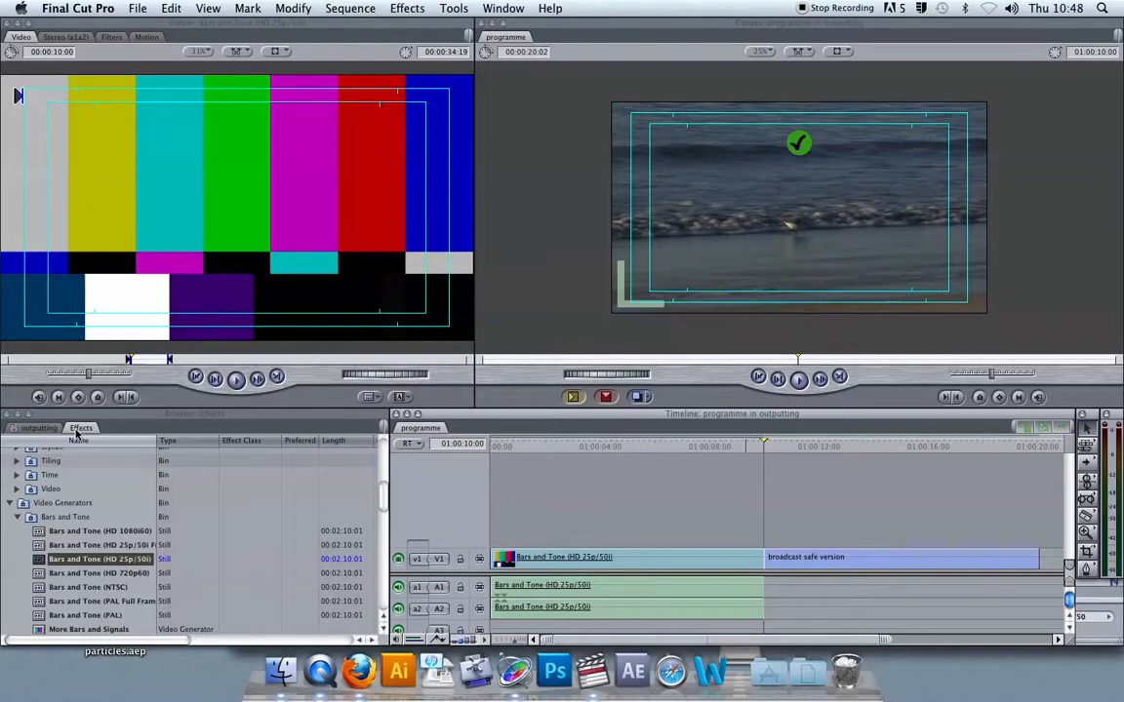
- Load a Text generator in the Viewer and replace its text with three lines: "ITTV no 65", "The fashion Show", "24/11/11"
{"action": "left_click", "coordinate": [399, 397]}
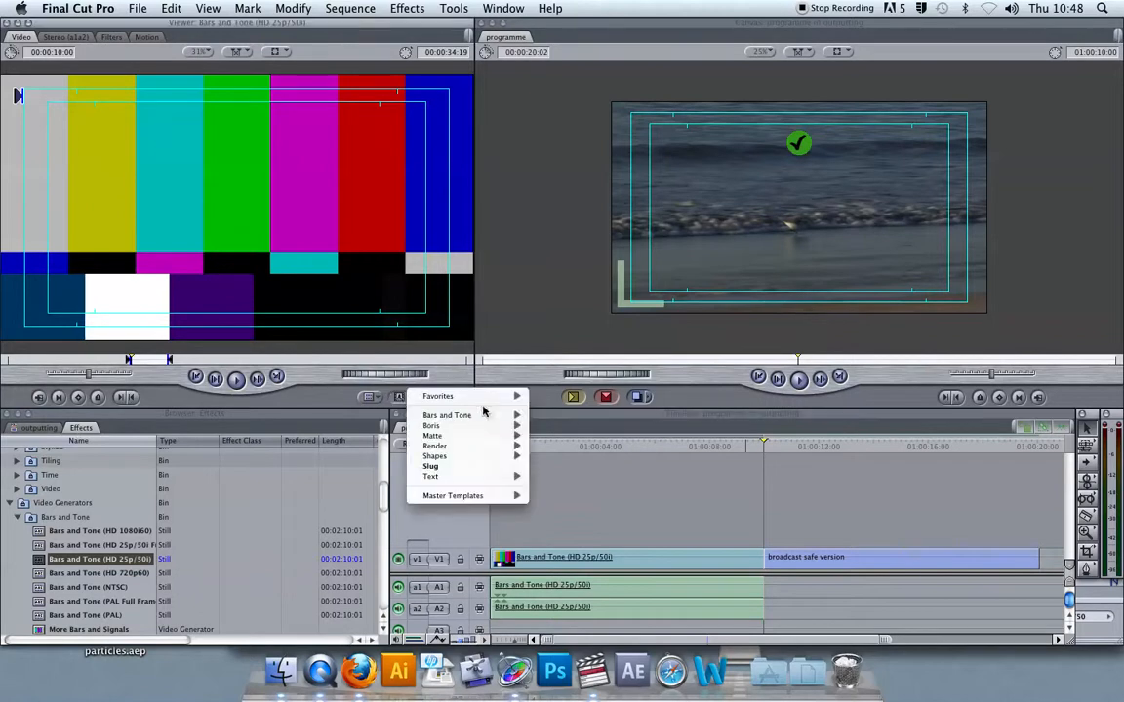
{"action": "mouse_move", "coordinate": [488, 476]}
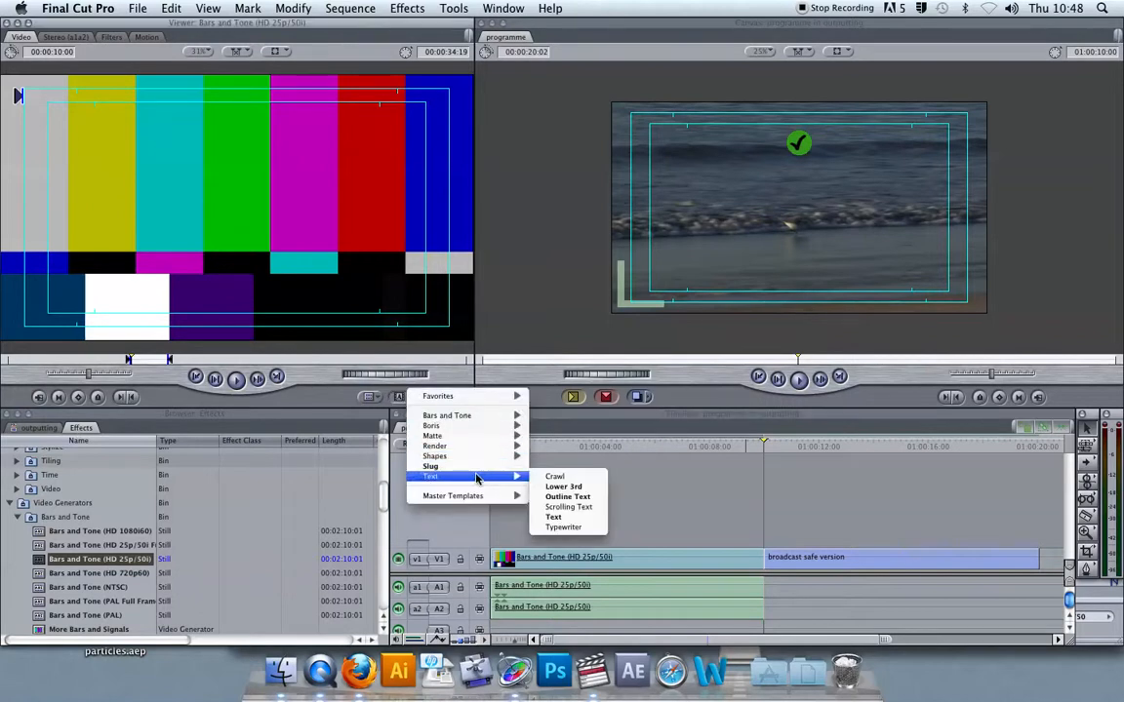
{"action": "left_click", "coordinate": [564, 519]}
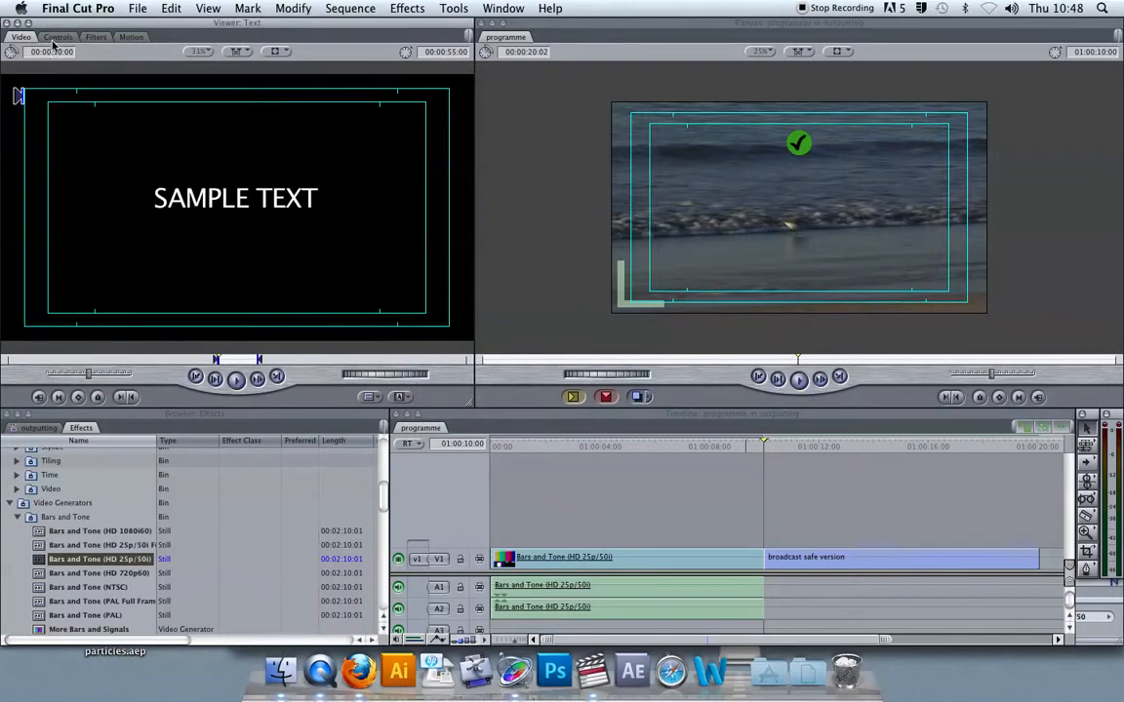
{"action": "left_click", "coordinate": [58, 37]}
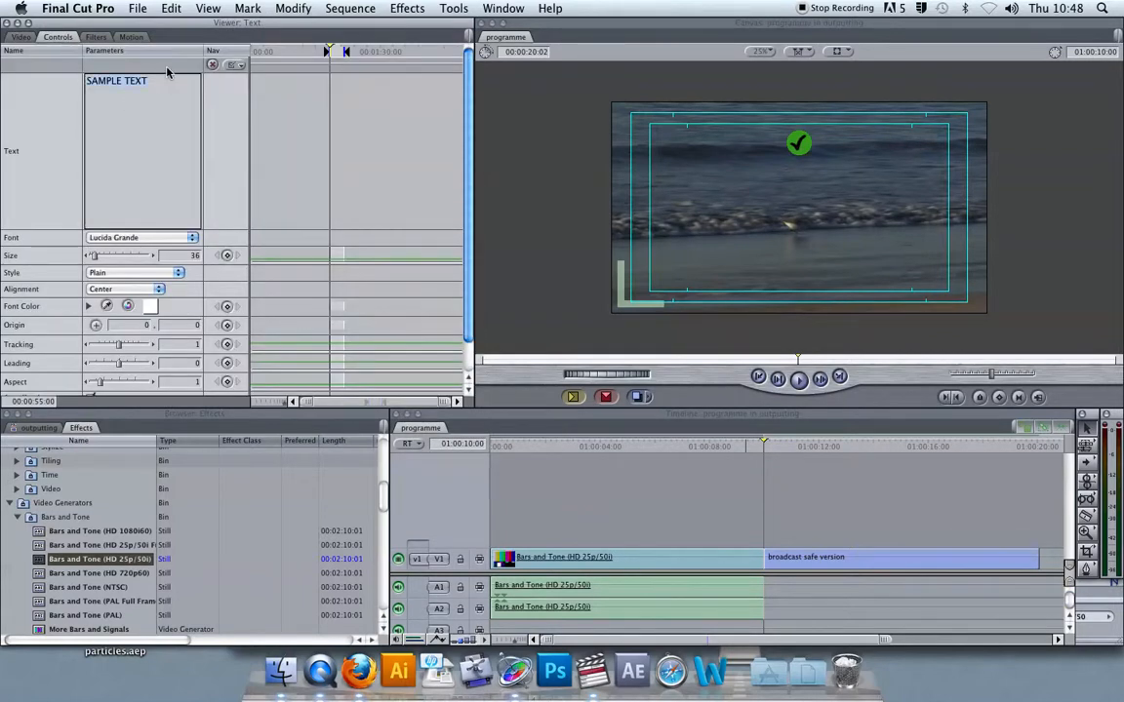
{"action": "type", "text": "ITTV no 65"}
{"action": "key", "text": "Return"}
{"action": "type", "text": "The fashion Show "}
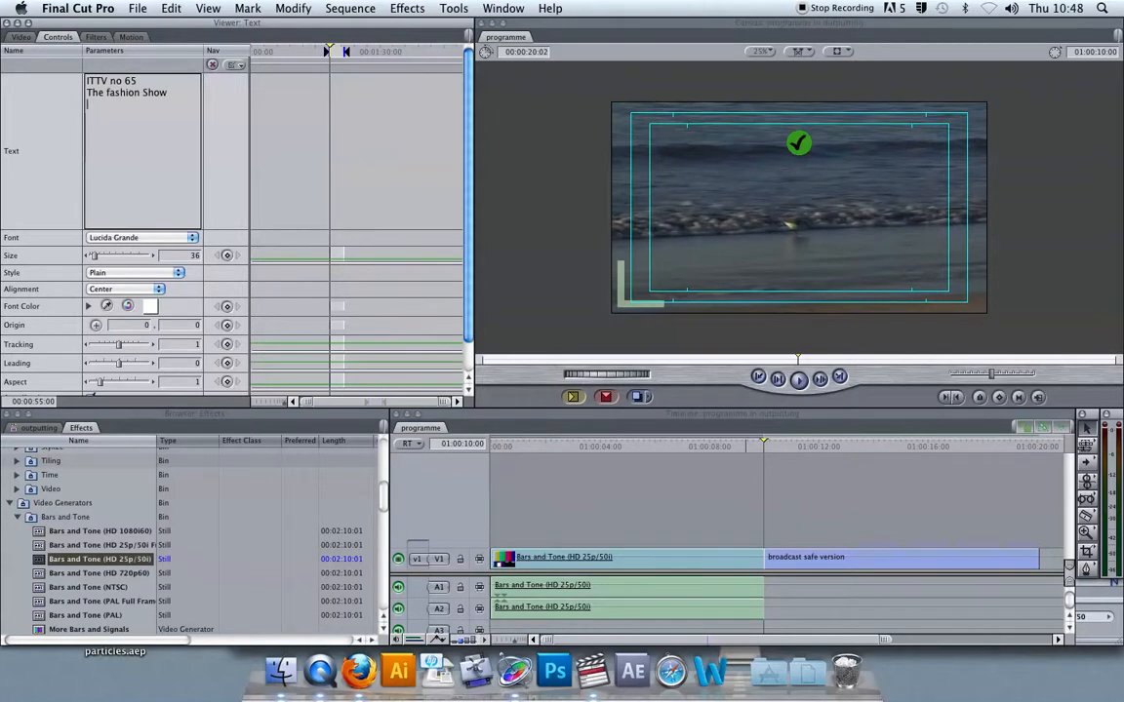
{"action": "type", "text": "24/11/11"}
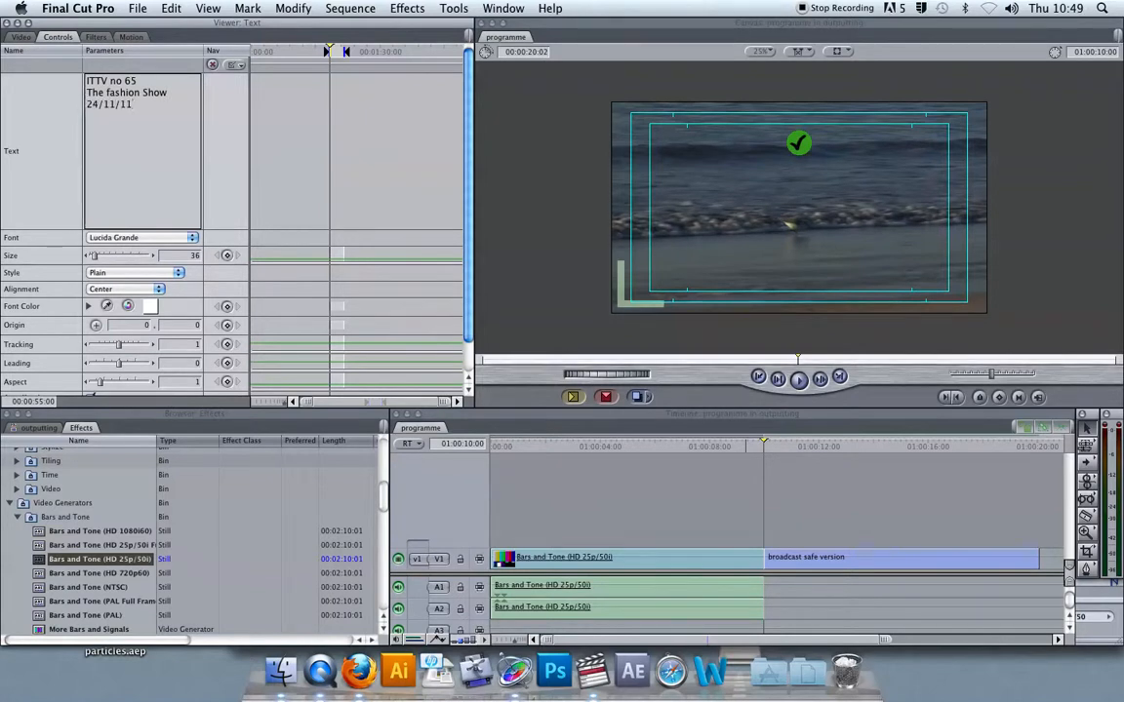
{"action": "left_click", "coordinate": [22, 38]}
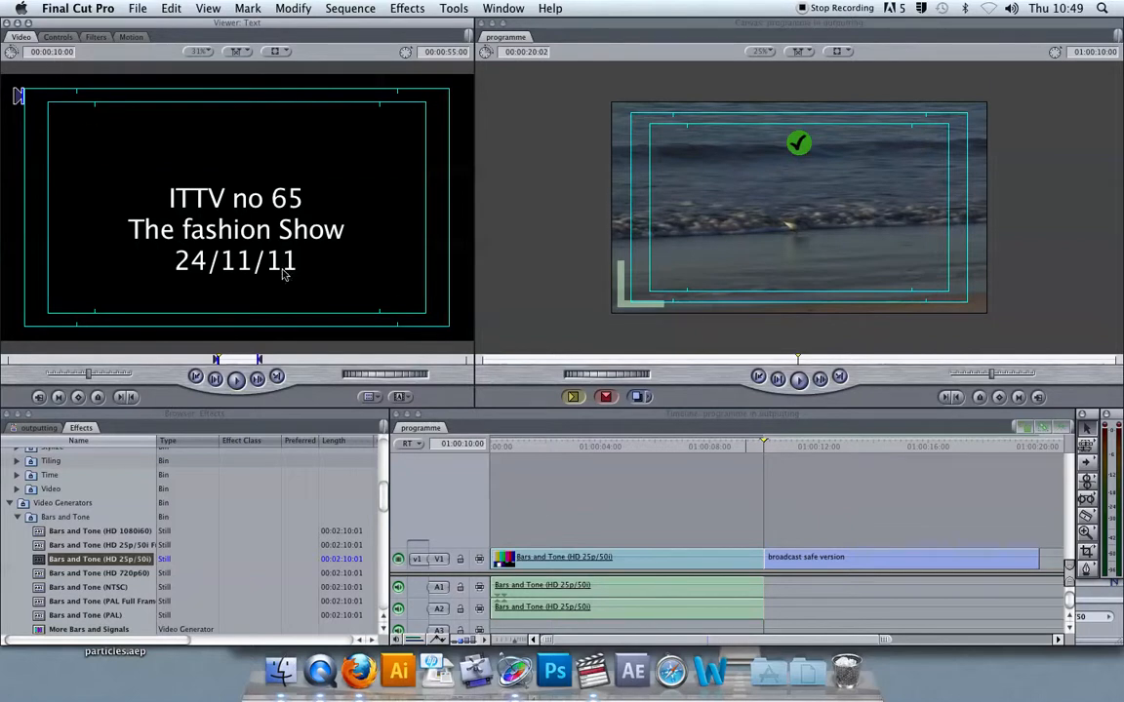
- Insert the text slate between the Bars and Tone clip and the broadcast safe version
{"action": "left_click_drag", "start_coordinate": [195, 235], "coordinate": [965, 99]}
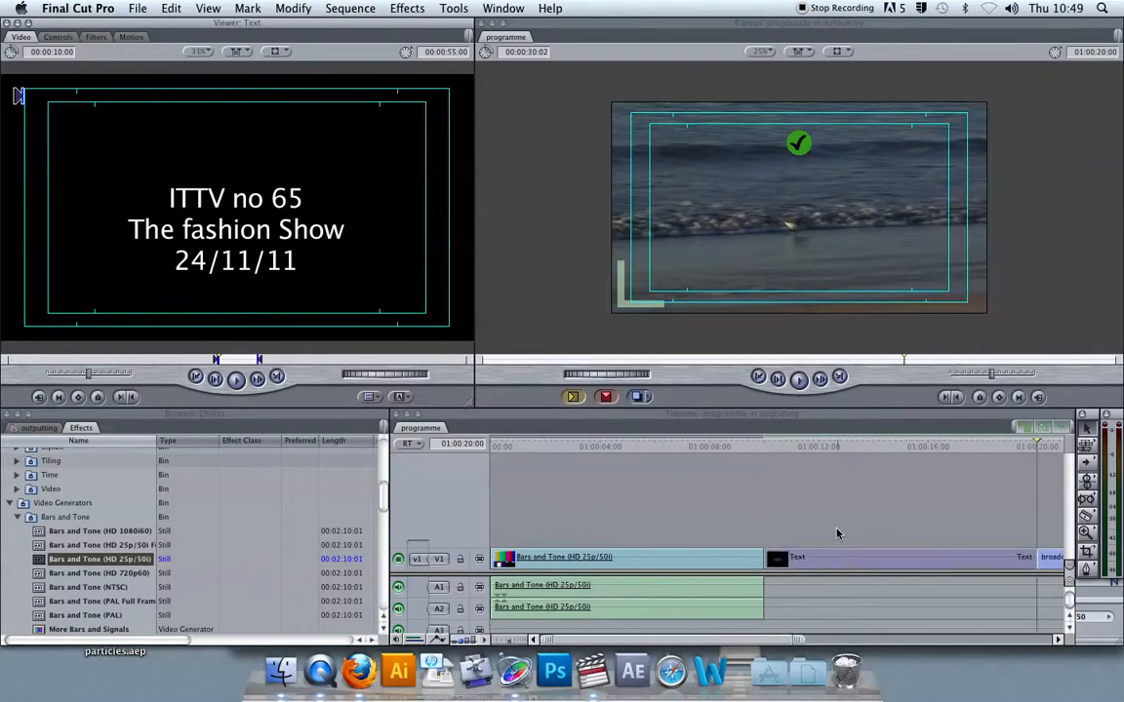
{"action": "scroll", "coordinate": [840, 532], "scroll_direction": "right", "scroll_amount": 6}
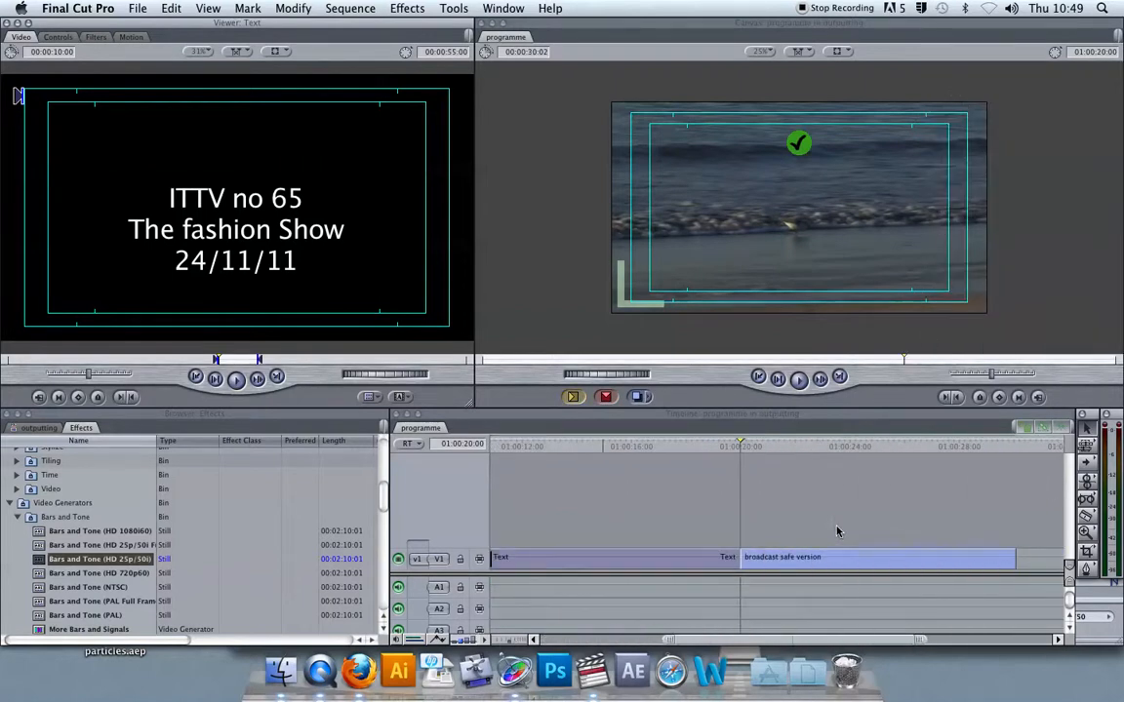
{"action": "scroll", "coordinate": [823, 529], "scroll_direction": "left", "scroll_amount": 3}
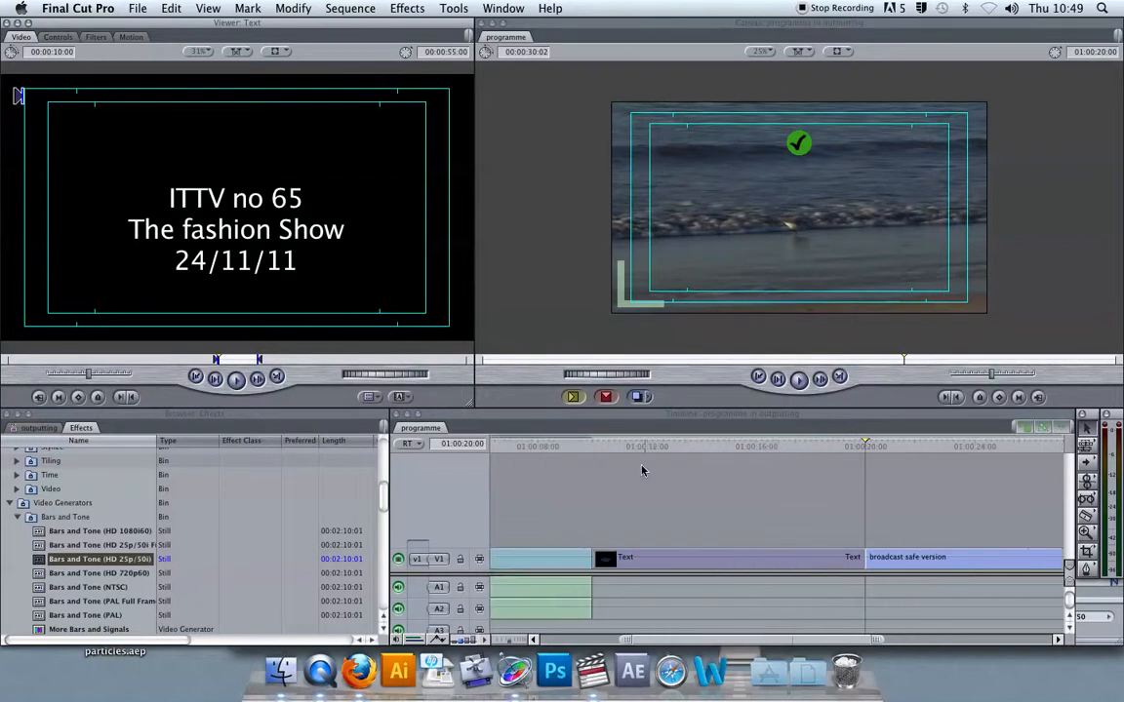
- Return the playhead to 01:00:10:00 and load a Color Solid matte generator with its color set to black
{"action": "left_click", "coordinate": [624, 446]}
{"action": "left_click_drag", "start_coordinate": [625, 446], "coordinate": [594, 447]}
{"action": "scroll", "coordinate": [130, 491], "scroll_direction": "up", "scroll_amount": 5}
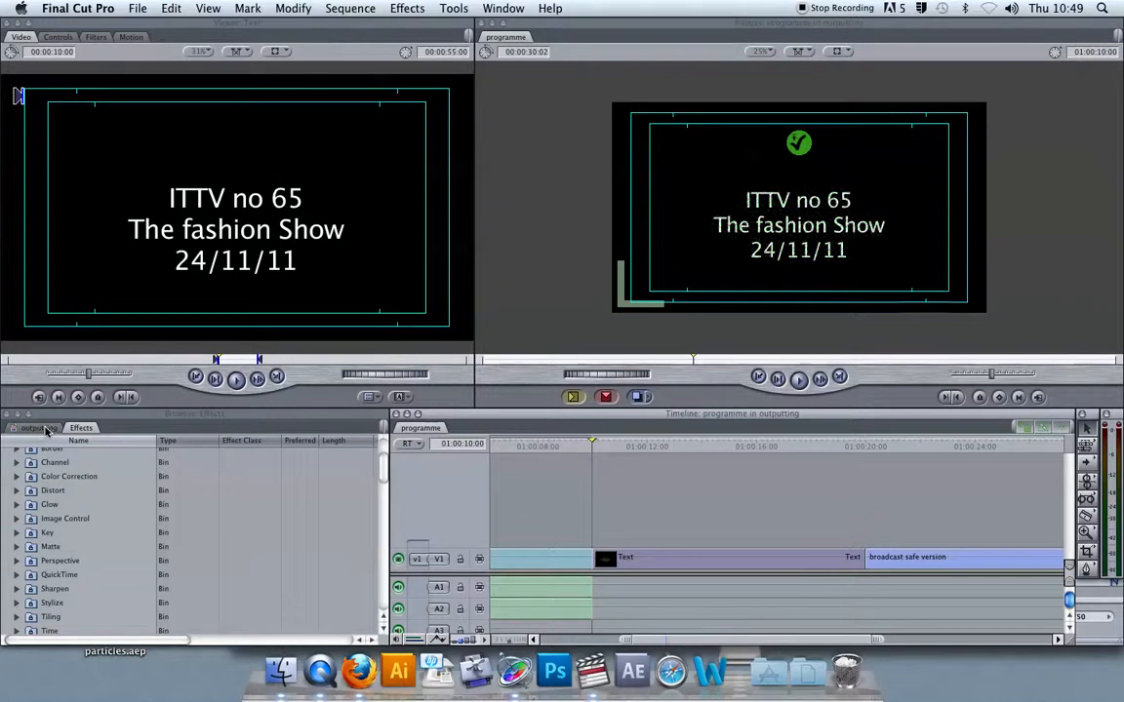
{"action": "left_click", "coordinate": [399, 396]}
{"action": "mouse_move", "coordinate": [481, 459]}
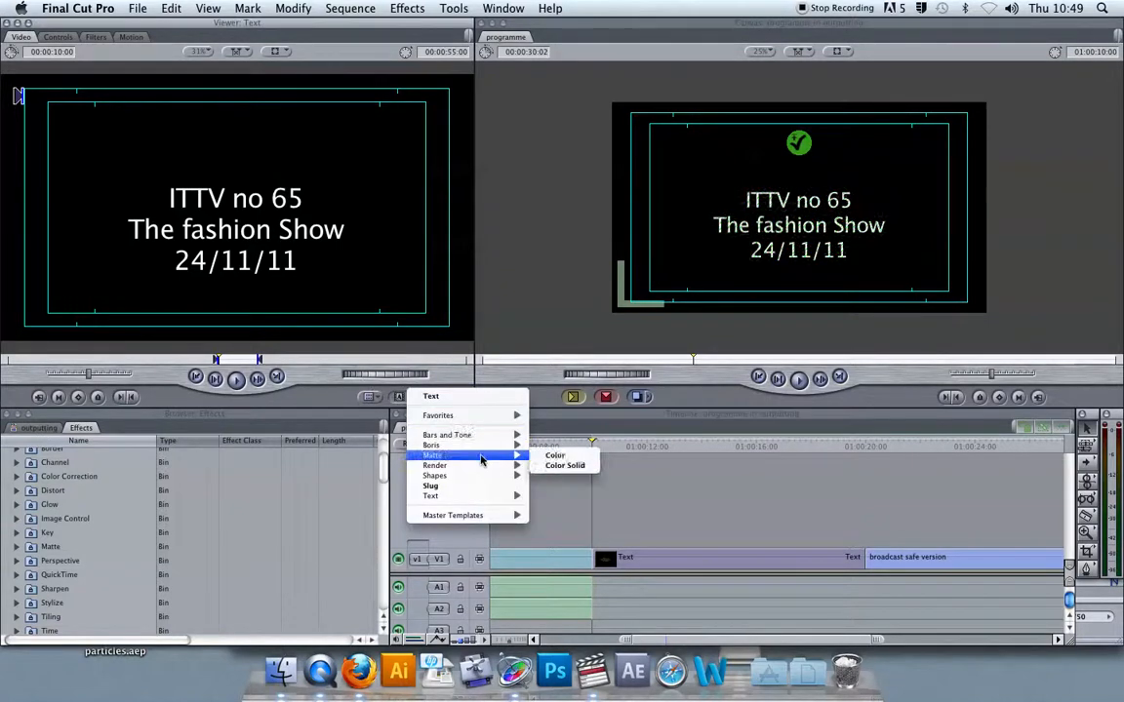
{"action": "left_click", "coordinate": [572, 466]}
{"action": "left_click", "coordinate": [58, 37]}
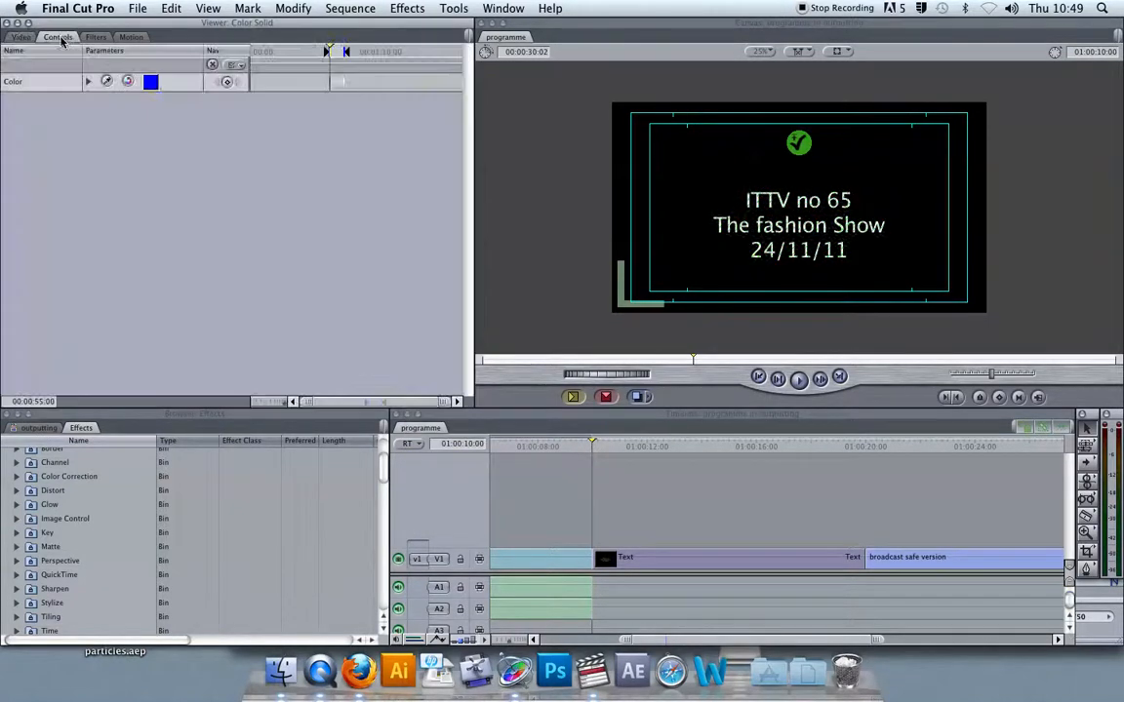
{"action": "left_click", "coordinate": [147, 81]}
{"action": "left_click", "coordinate": [629, 336]}
{"action": "left_click", "coordinate": [599, 390]}
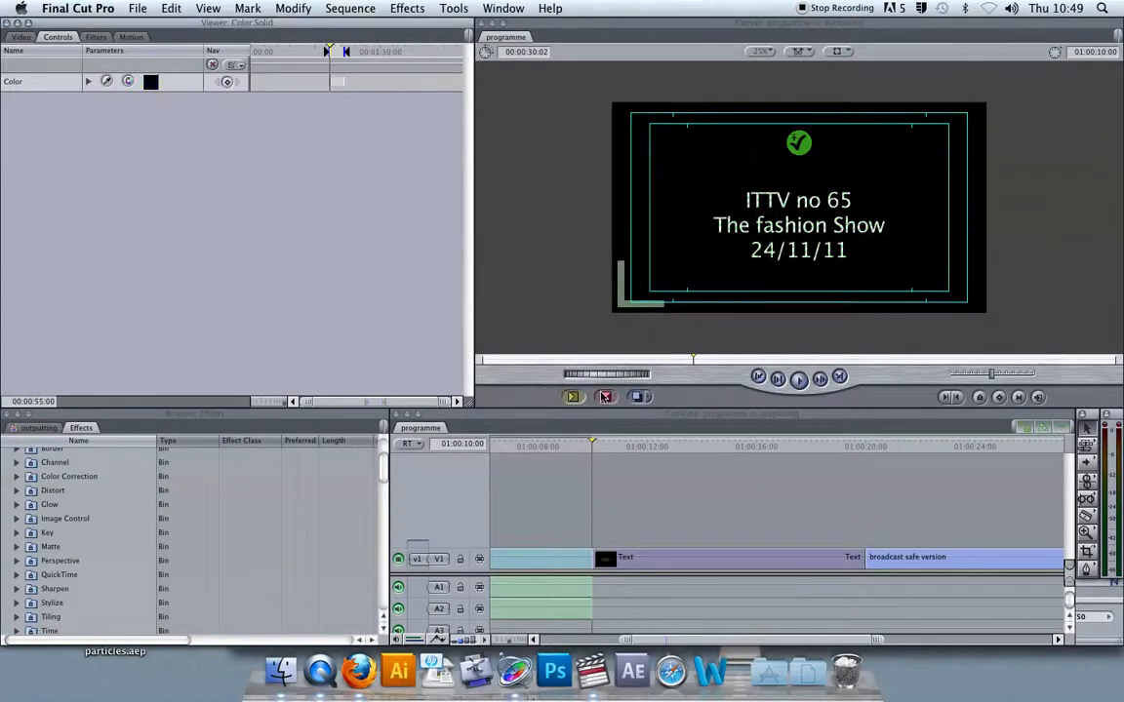
- Set the black Color Solid's duration to 00:00:05:00 and insert it between the Bars and Tone clip and the text slate
{"action": "left_click", "coordinate": [21, 41]}
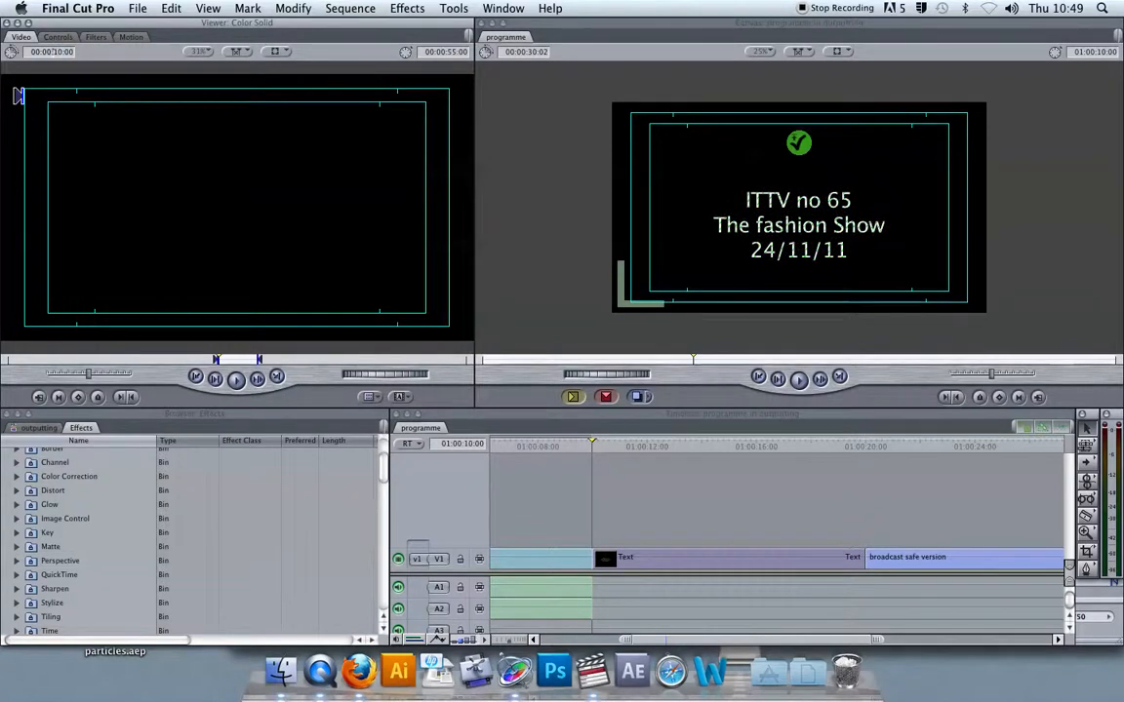
{"action": "type", "text": "5"}
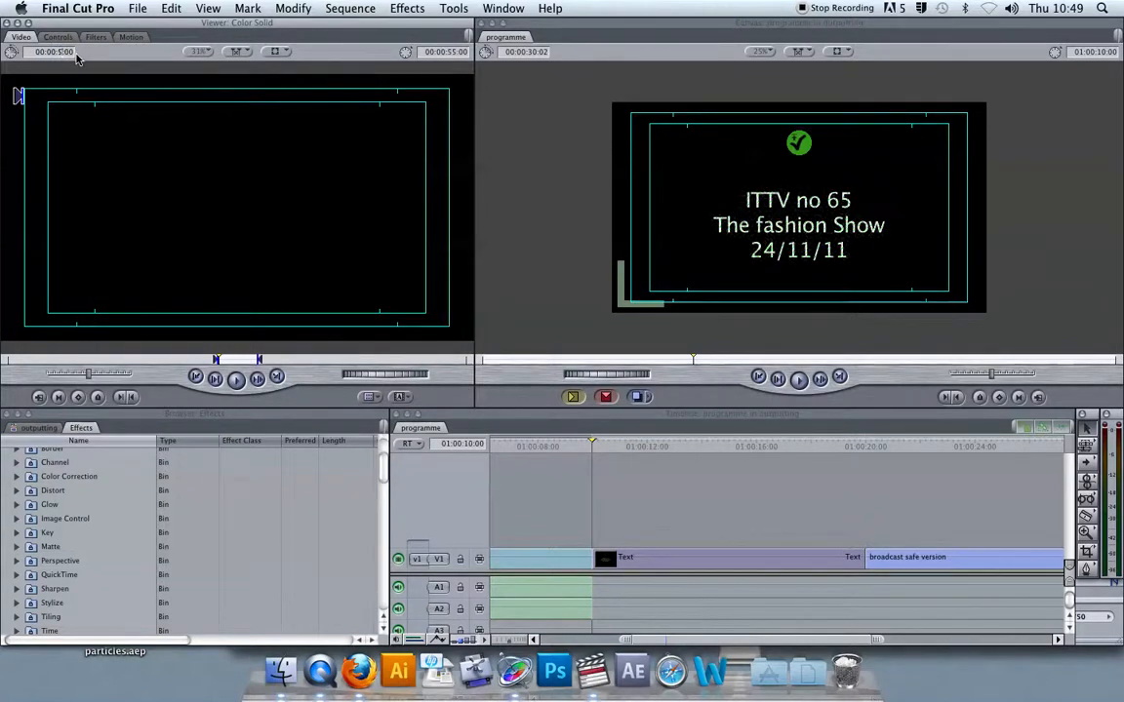
{"action": "key", "text": "Return"}
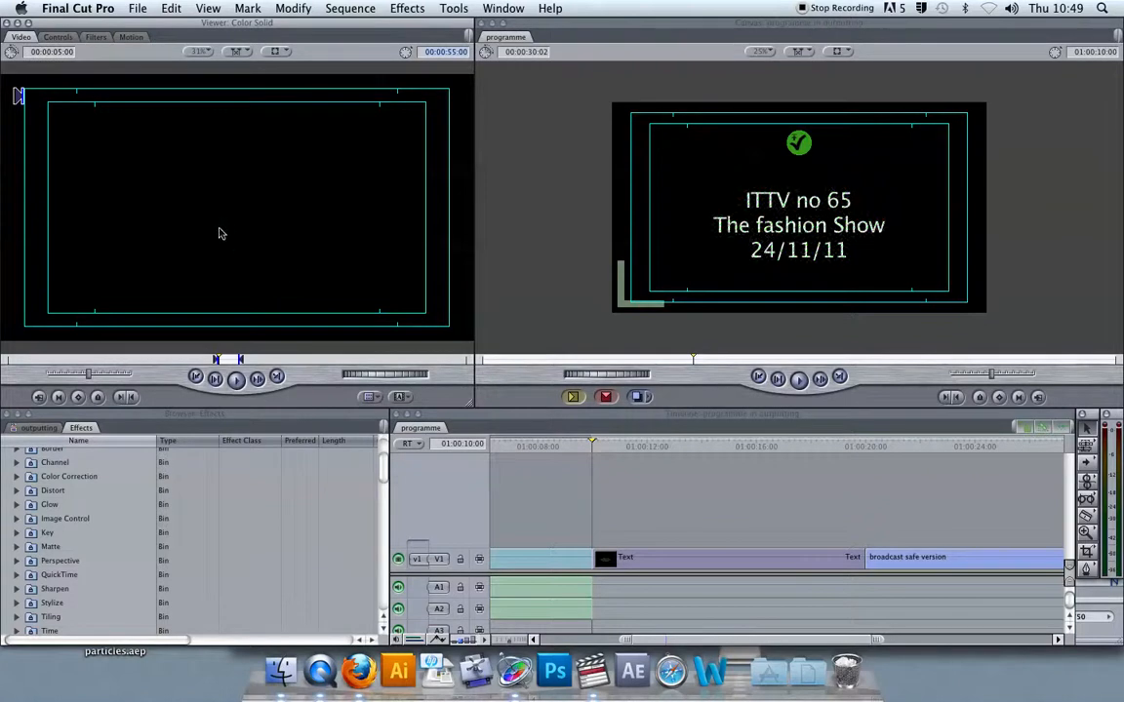
{"action": "left_click_drag", "start_coordinate": [196, 232], "coordinate": [950, 115]}
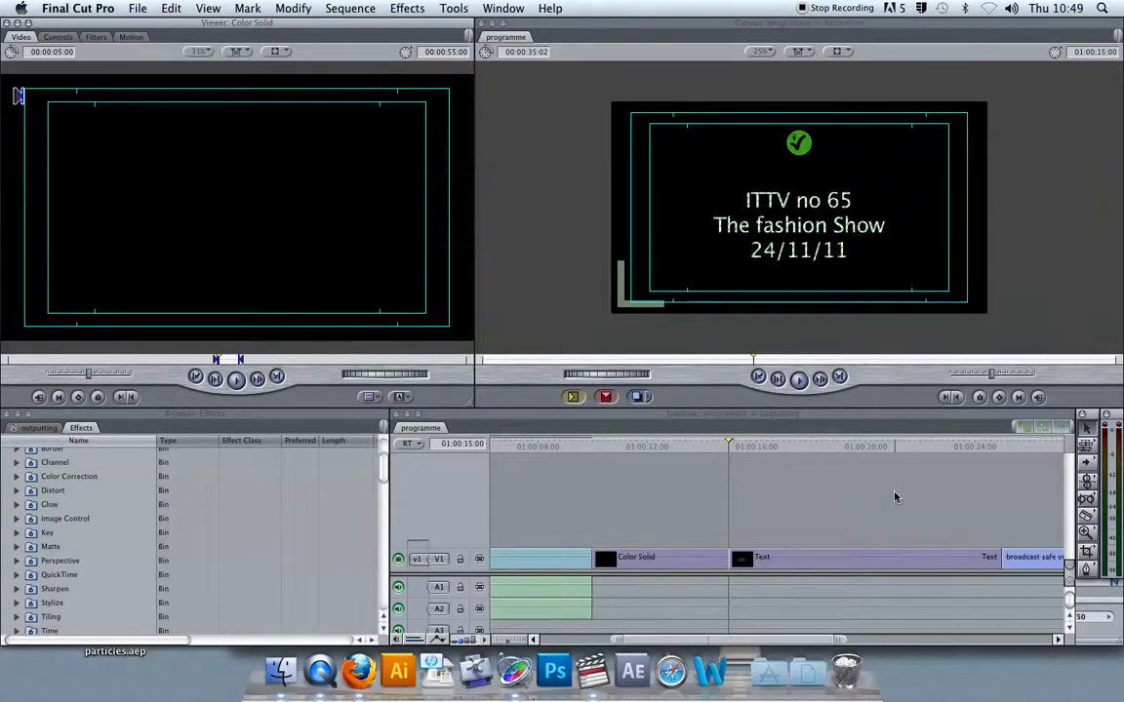
- Move the sequence playhead to 01:00:25:00, where the broadcast safe version begins
{"action": "scroll", "coordinate": [895, 495], "scroll_direction": "right", "scroll_amount": 5}
{"action": "scroll", "coordinate": [894, 496], "scroll_direction": "right", "scroll_amount": 2}
{"action": "left_click", "coordinate": [752, 445]}
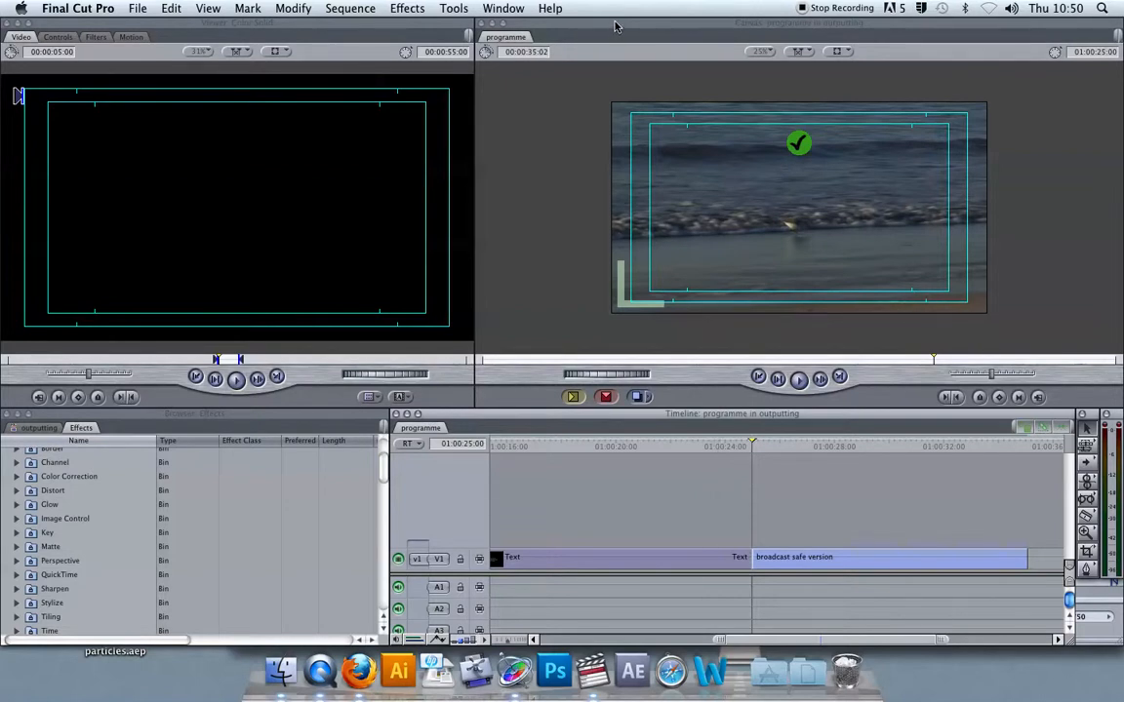
- Switch to Motion and play the countdown clock template from near its start
{"action": "left_click", "coordinate": [515, 672]}
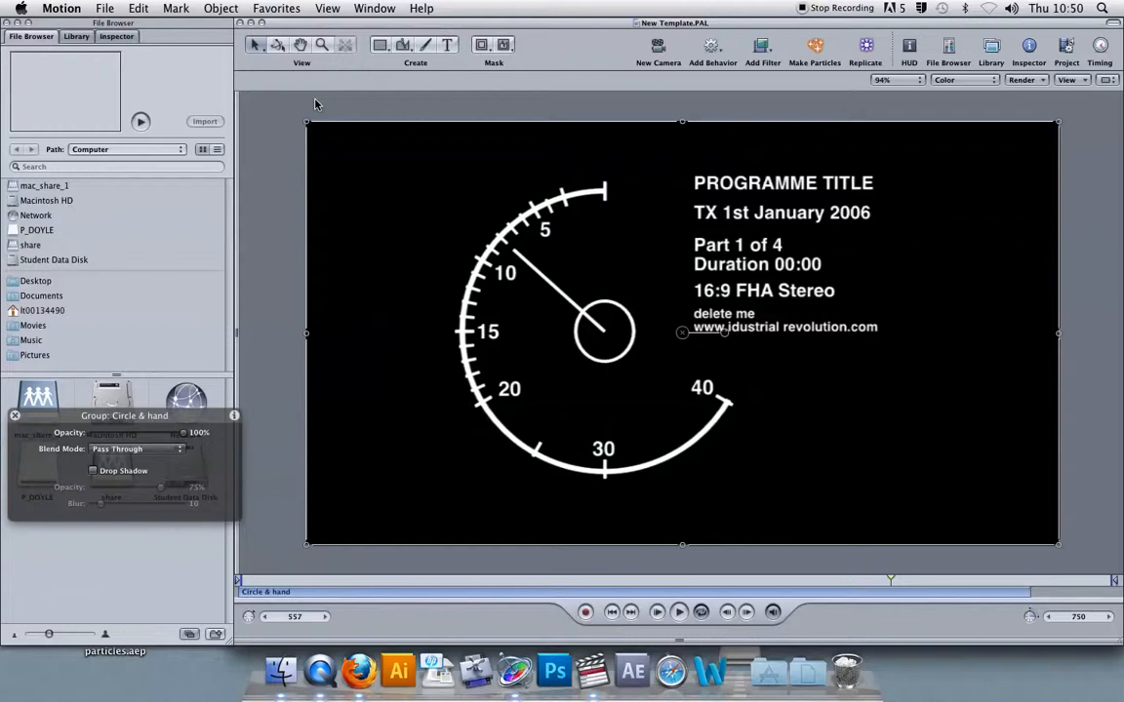
{"action": "left_click", "coordinate": [268, 582]}
{"action": "key", "text": "space"}
{"action": "key", "text": "space"}
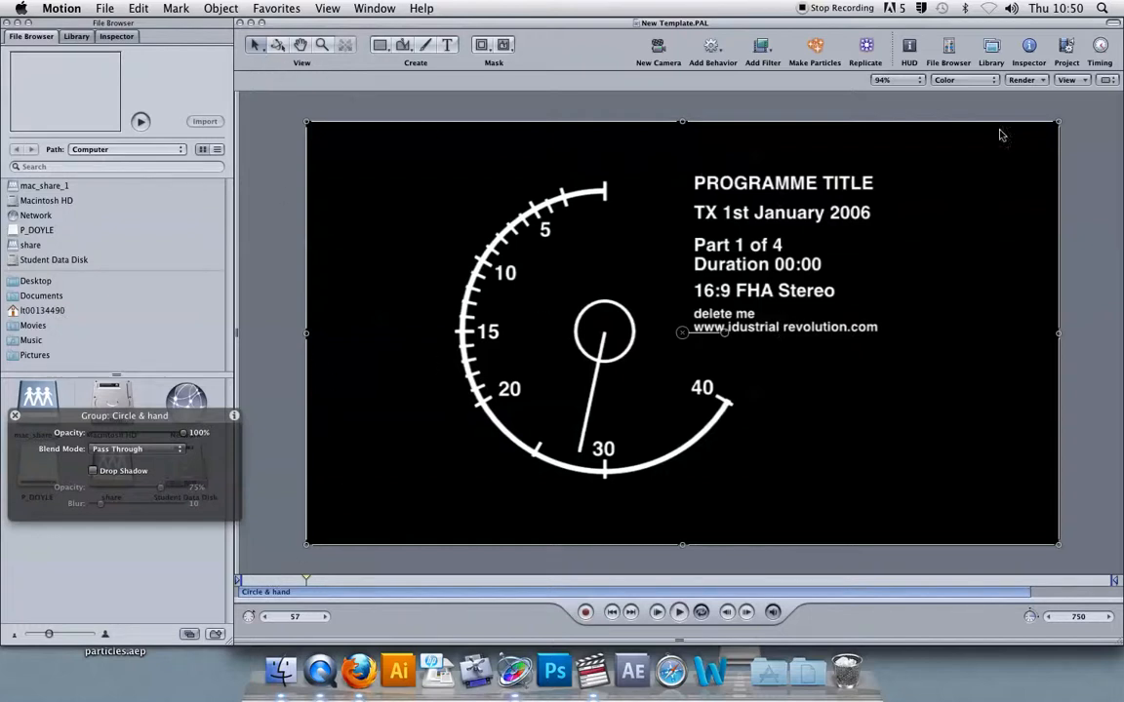
- Show the clock template's timeline, select the PROGRAMME TITLE text layer in CLOCK INFO, and toggle its visibility off and on
{"action": "left_click", "coordinate": [1100, 46]}
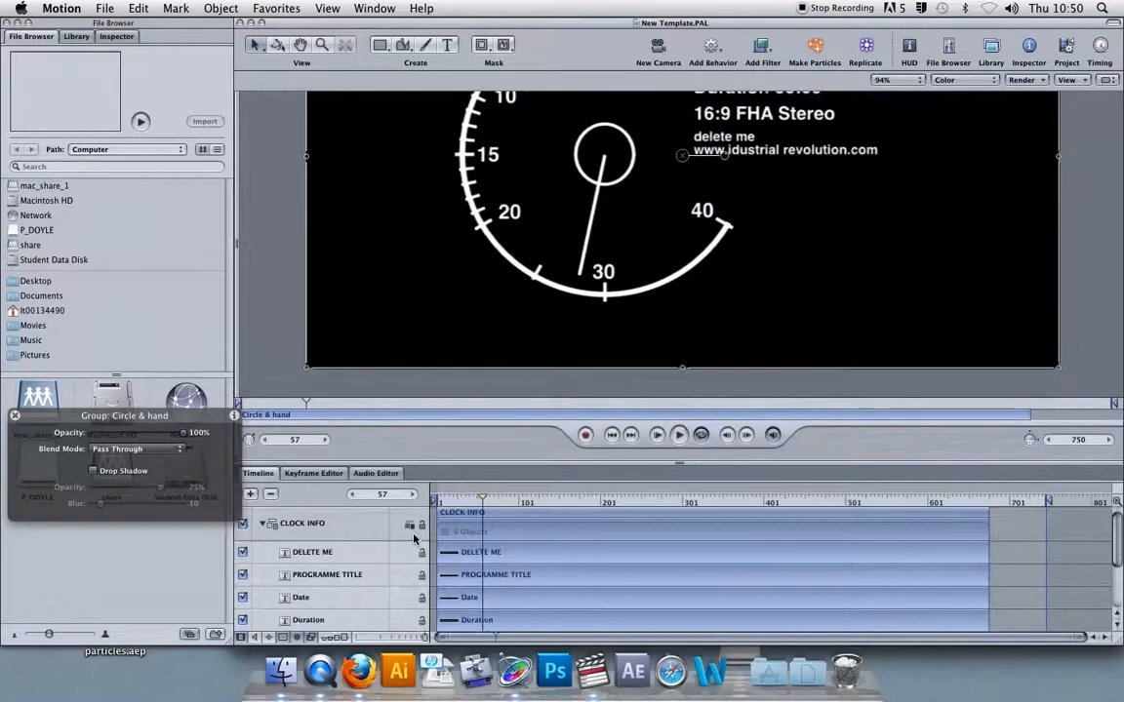
{"action": "scroll", "coordinate": [424, 579], "scroll_direction": "down", "scroll_amount": 1}
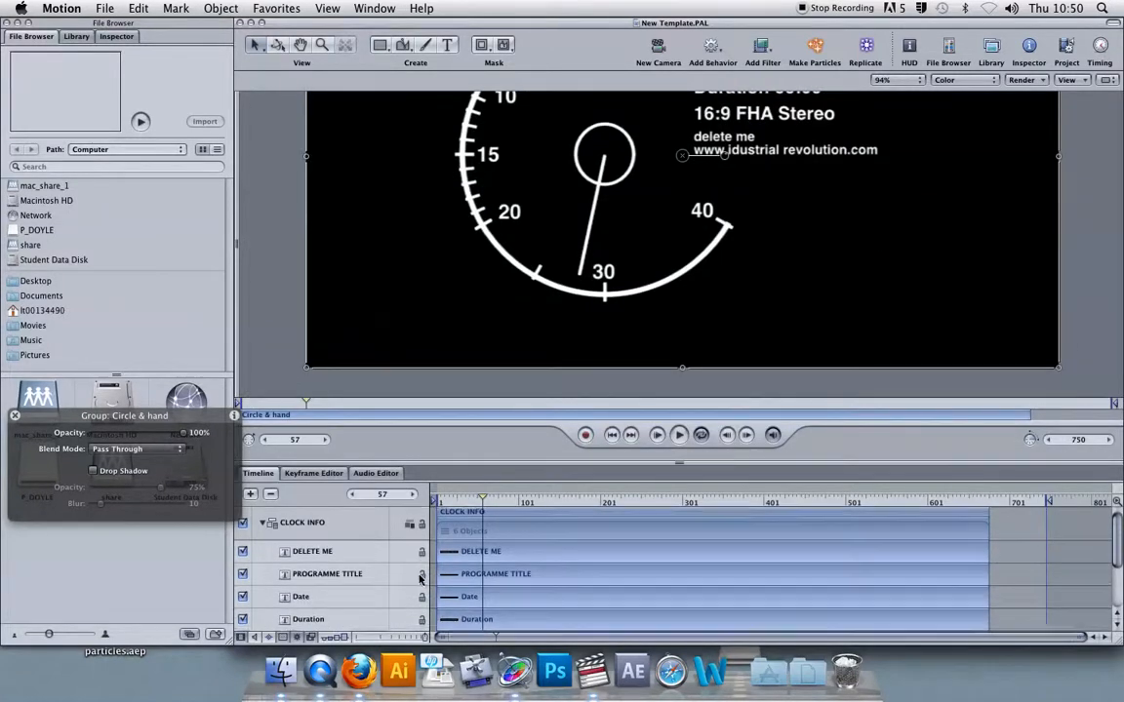
{"action": "left_click", "coordinate": [355, 553]}
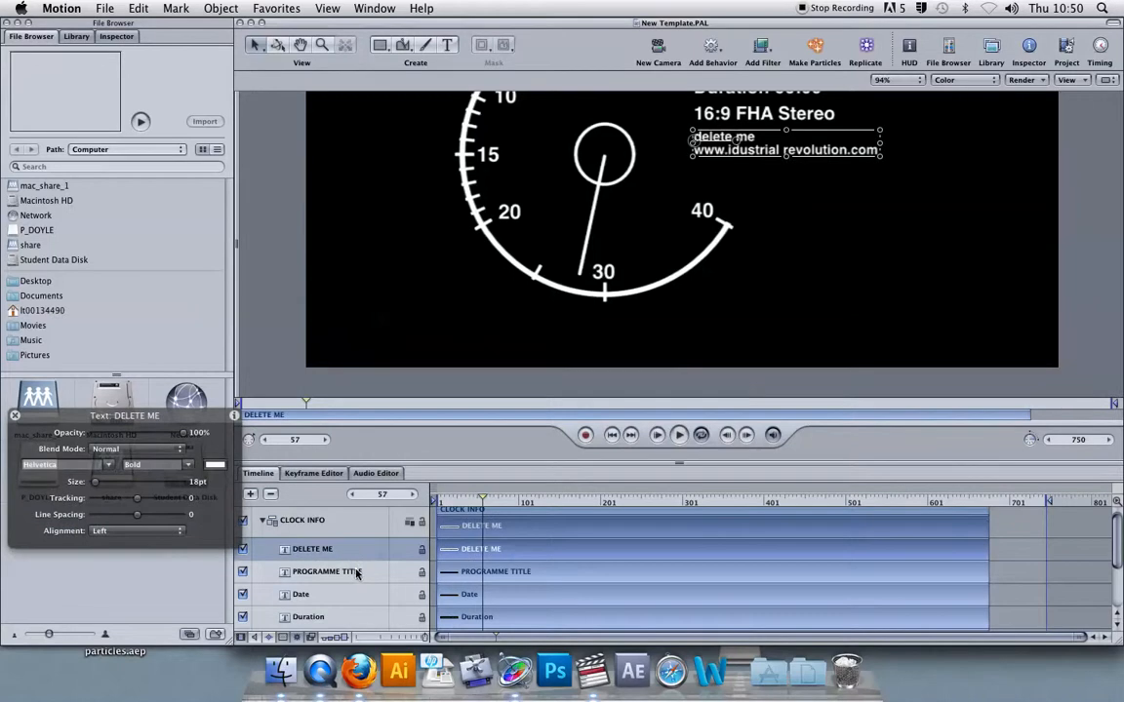
{"action": "left_click", "coordinate": [355, 572]}
{"action": "scroll", "coordinate": [570, 354], "scroll_direction": "up", "scroll_amount": 5}
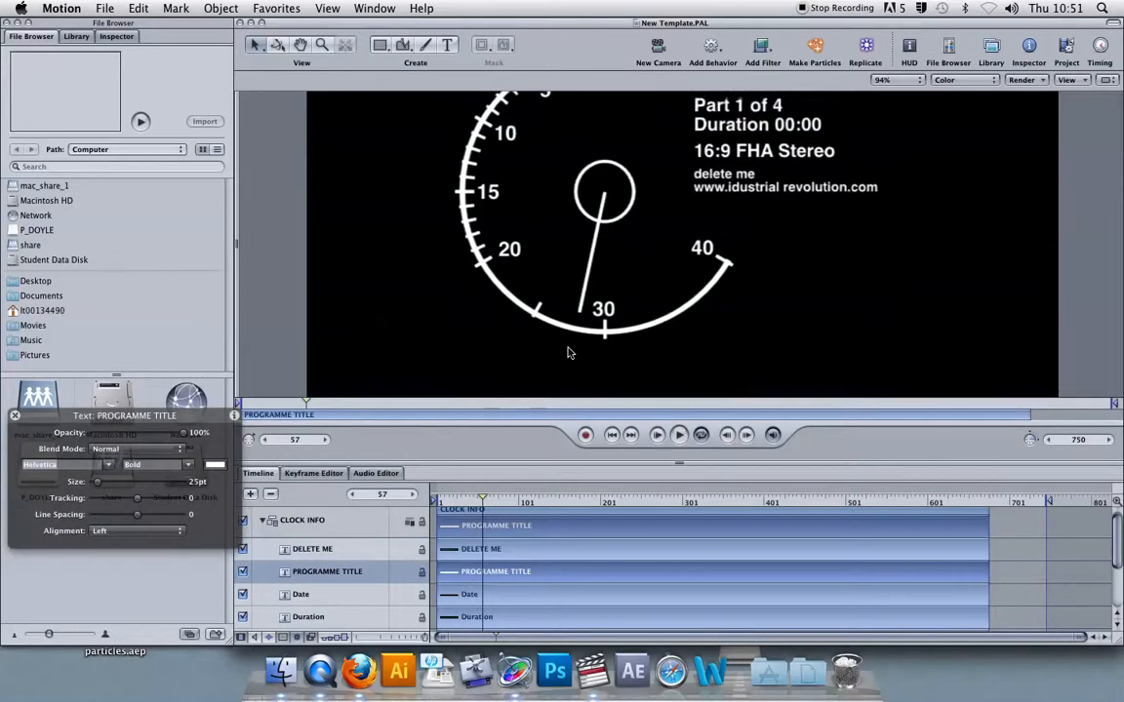
{"action": "scroll", "coordinate": [570, 353], "scroll_direction": "down", "scroll_amount": 1}
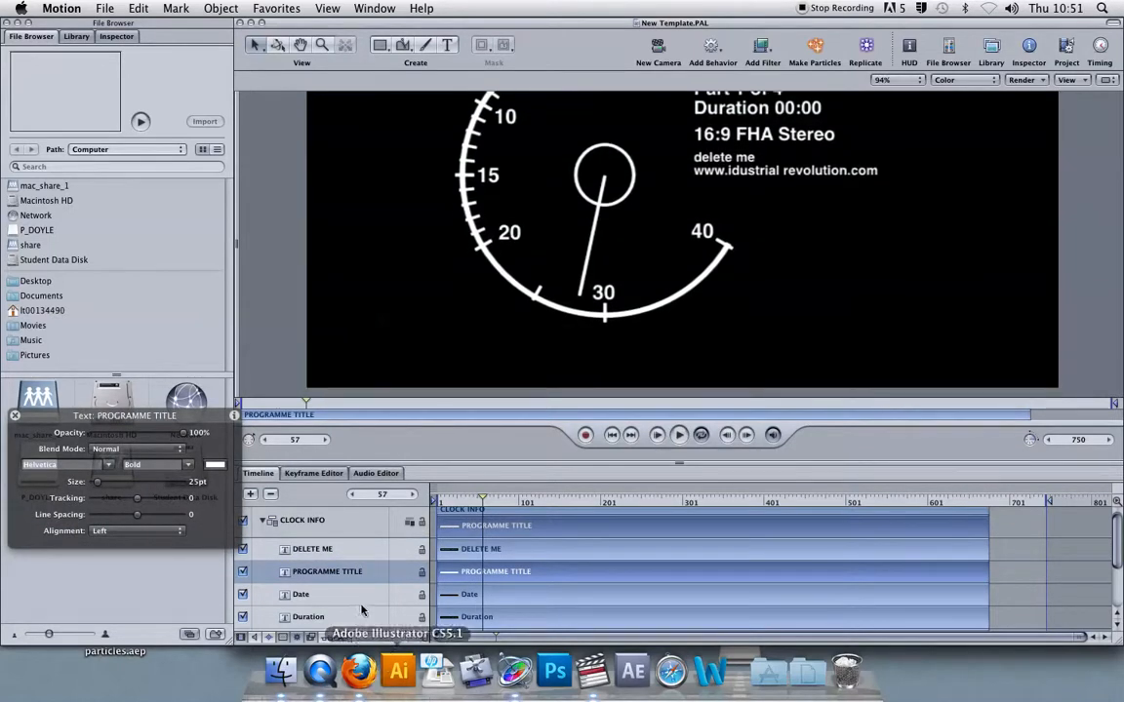
{"action": "left_click", "coordinate": [242, 572]}
{"action": "left_click", "coordinate": [242, 571]}
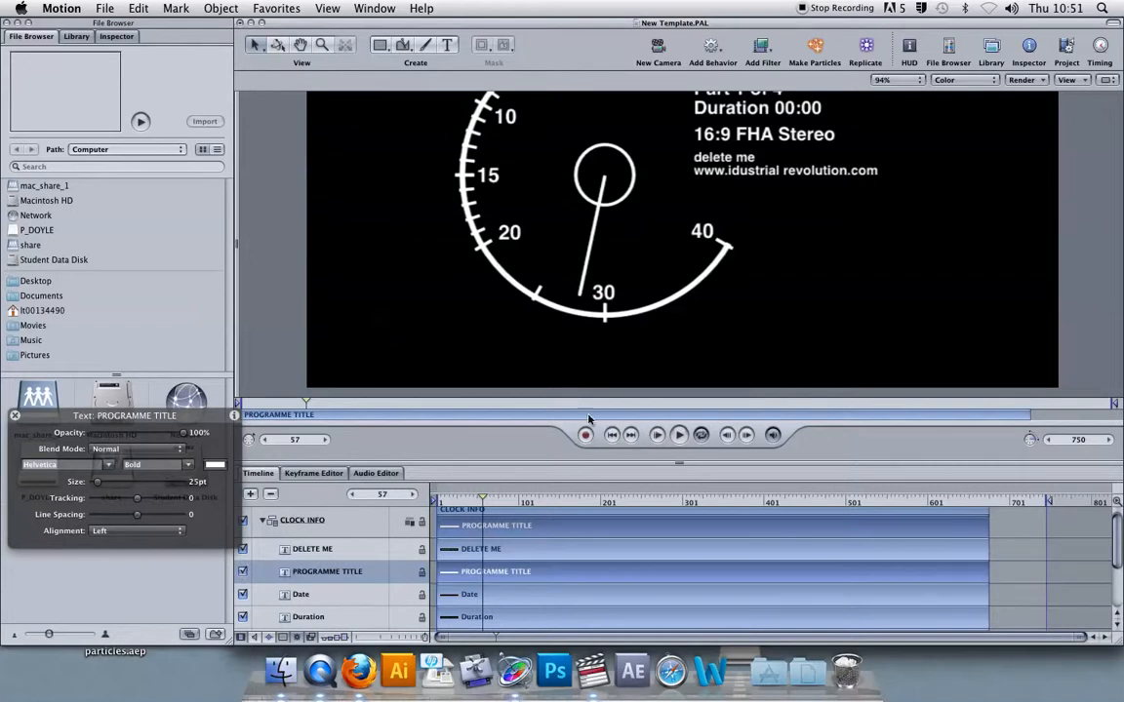
- Bring the clock's text details into view and start saving the clock as a template
{"action": "scroll", "coordinate": [683, 337], "scroll_direction": "up", "scroll_amount": 3}
{"action": "scroll", "coordinate": [683, 337], "scroll_direction": "up", "scroll_amount": 4}
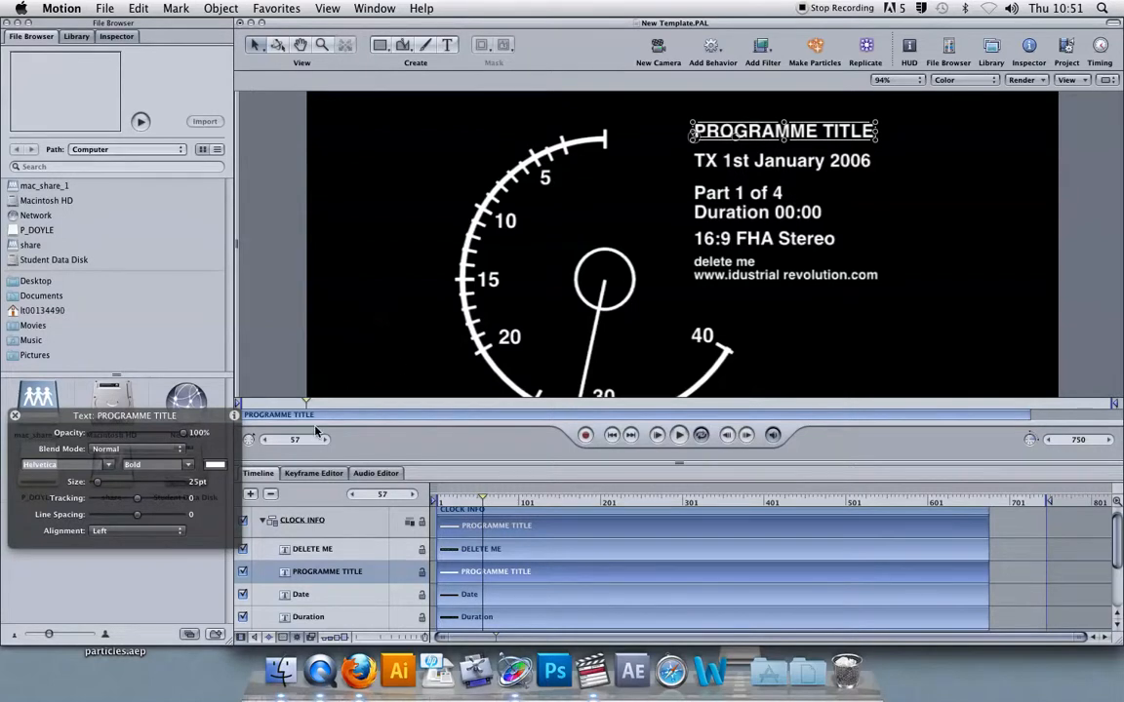
{"action": "left_click_drag", "start_coordinate": [681, 463], "coordinate": [694, 528]}
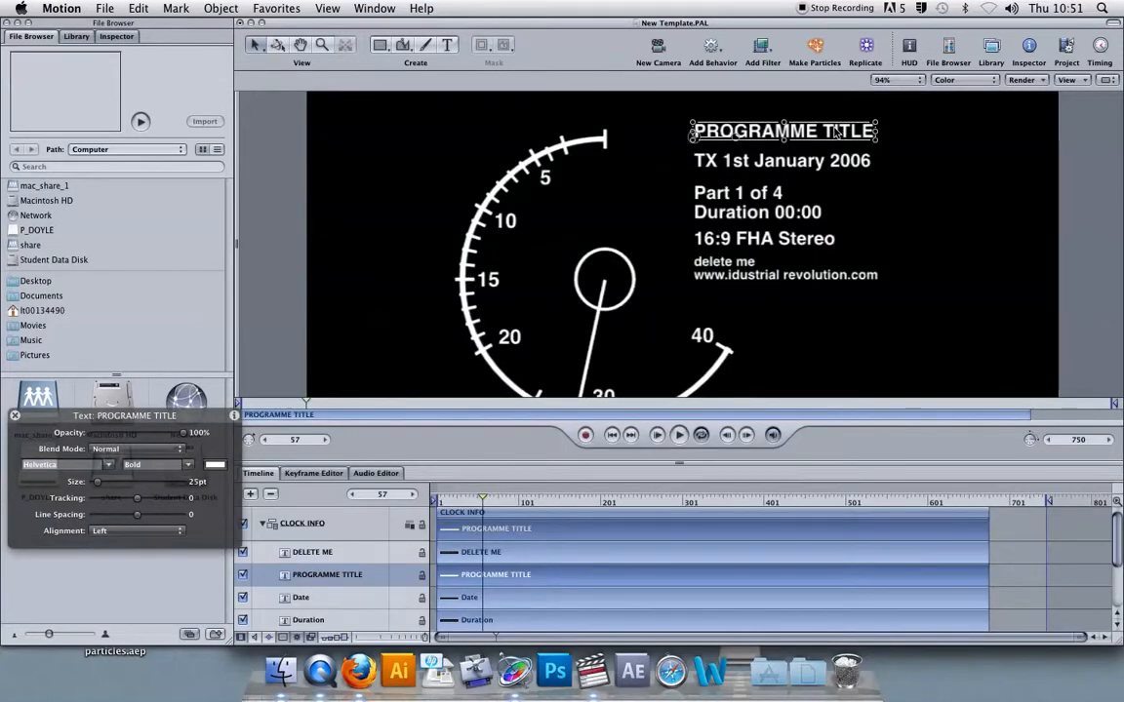
{"action": "left_click", "coordinate": [103, 9]}
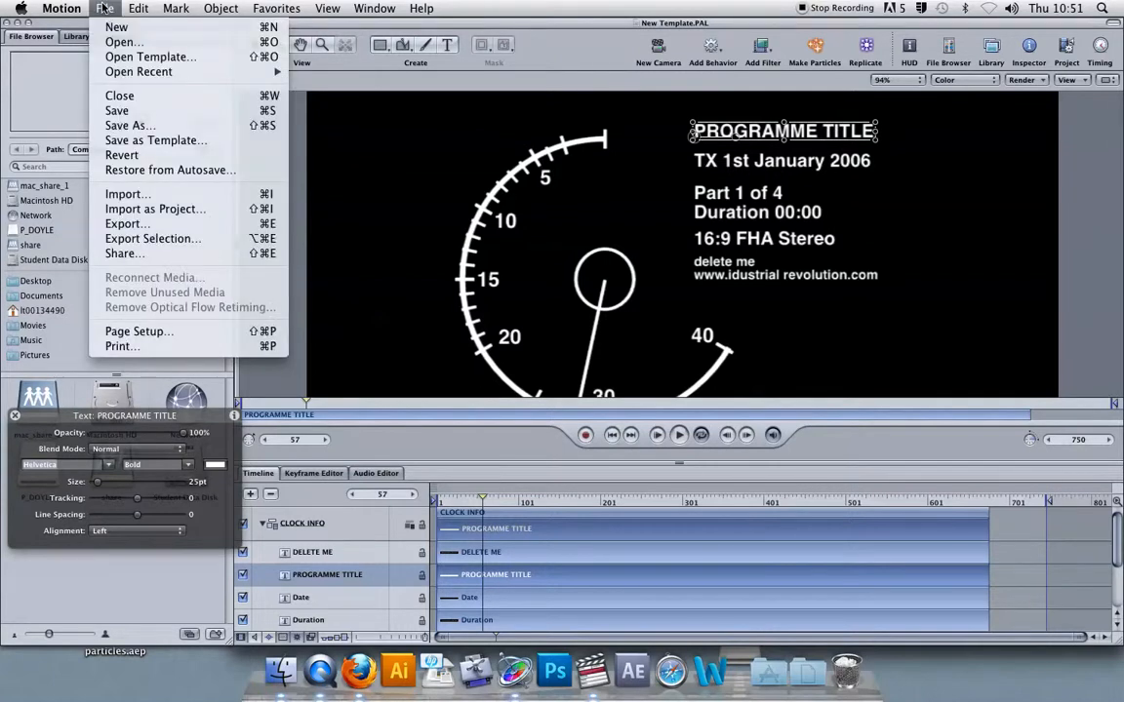
{"action": "left_click", "coordinate": [130, 143]}
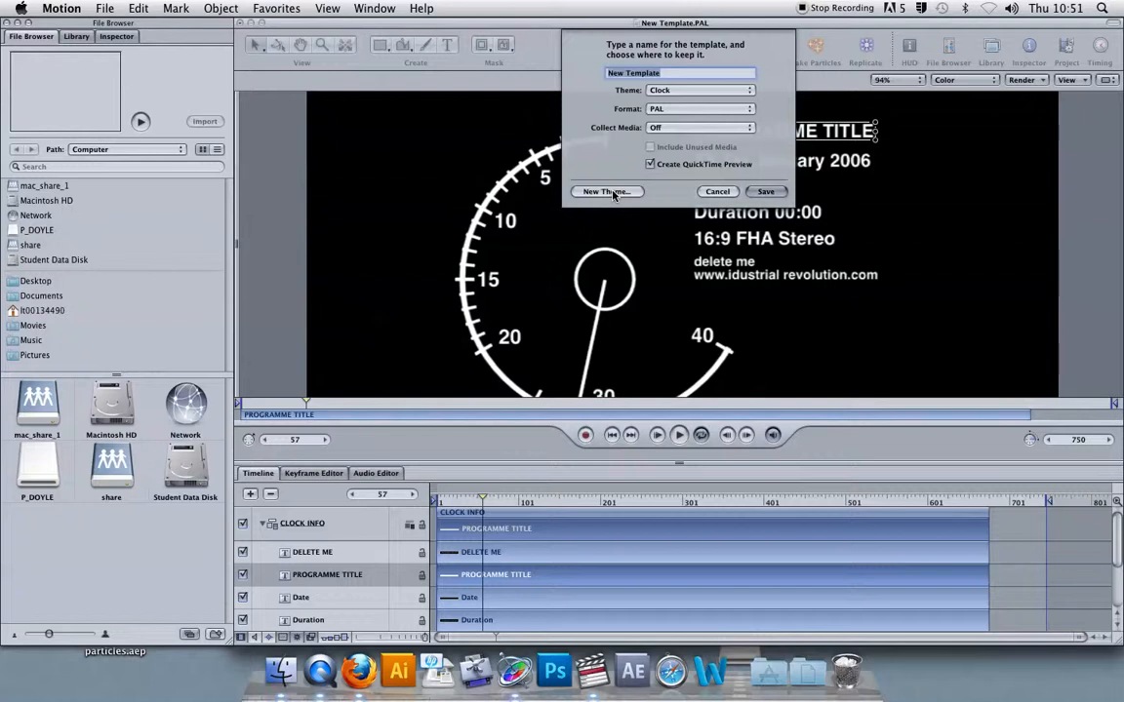
- Switch to Final Cut Pro and examine how themes and their templates are grouped under Master Templates, including Clock and 3D Text Projects
{"action": "left_click", "coordinate": [593, 672]}
{"action": "scroll", "coordinate": [112, 523], "scroll_direction": "down", "scroll_amount": 3}
{"action": "scroll", "coordinate": [112, 523], "scroll_direction": "down", "scroll_amount": 5}
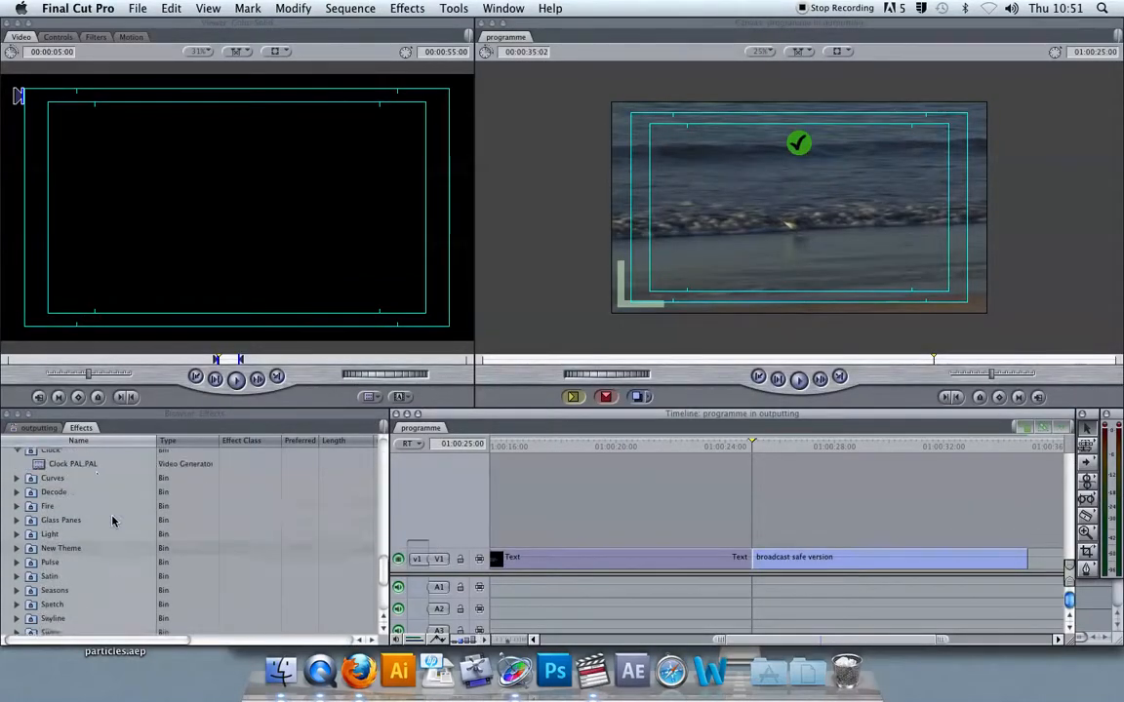
{"action": "scroll", "coordinate": [55, 498], "scroll_direction": "up", "scroll_amount": 2}
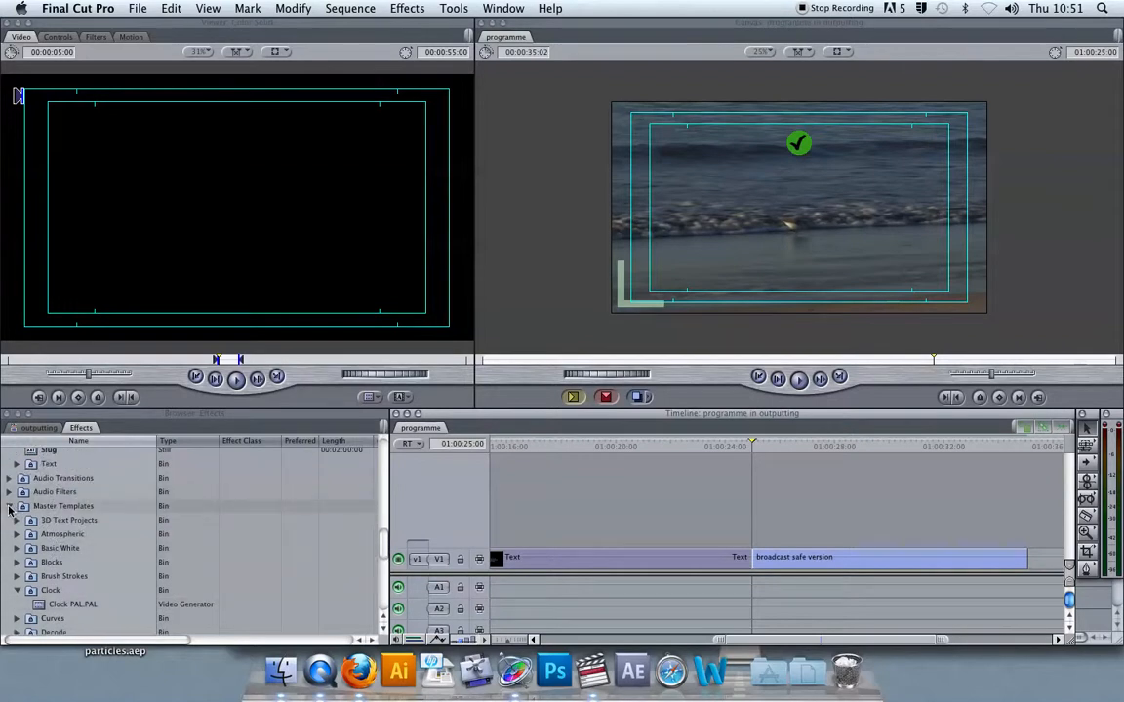
{"action": "scroll", "coordinate": [42, 577], "scroll_direction": "up", "scroll_amount": 5}
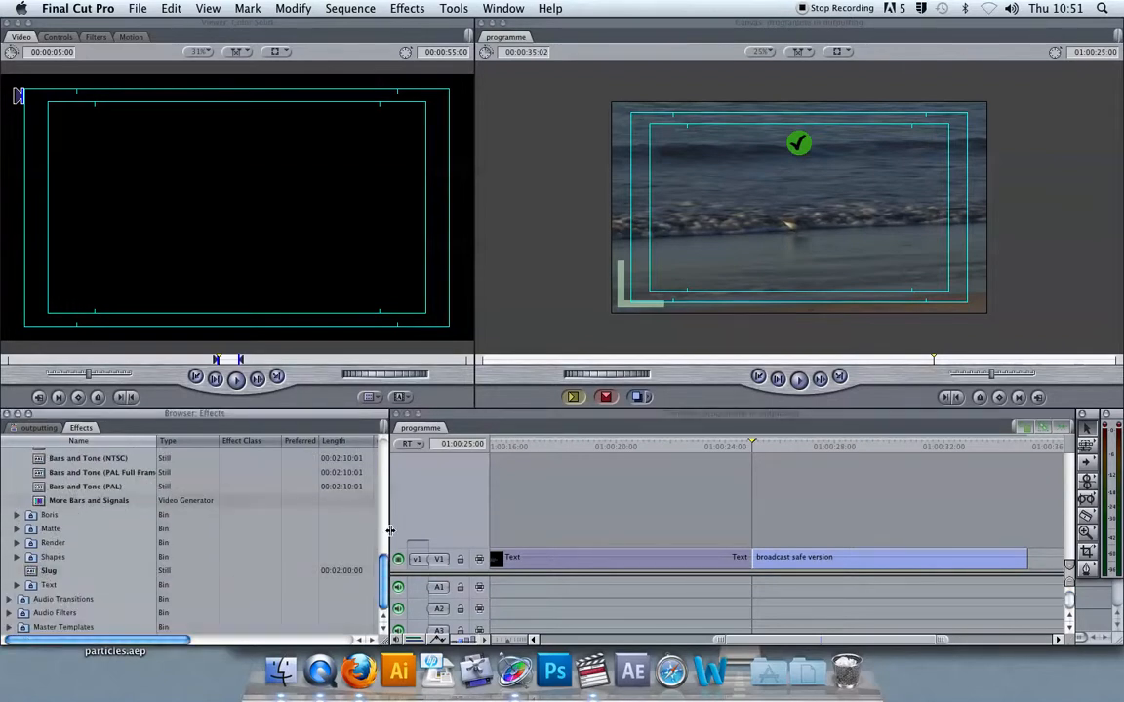
{"action": "left_click", "coordinate": [8, 627]}
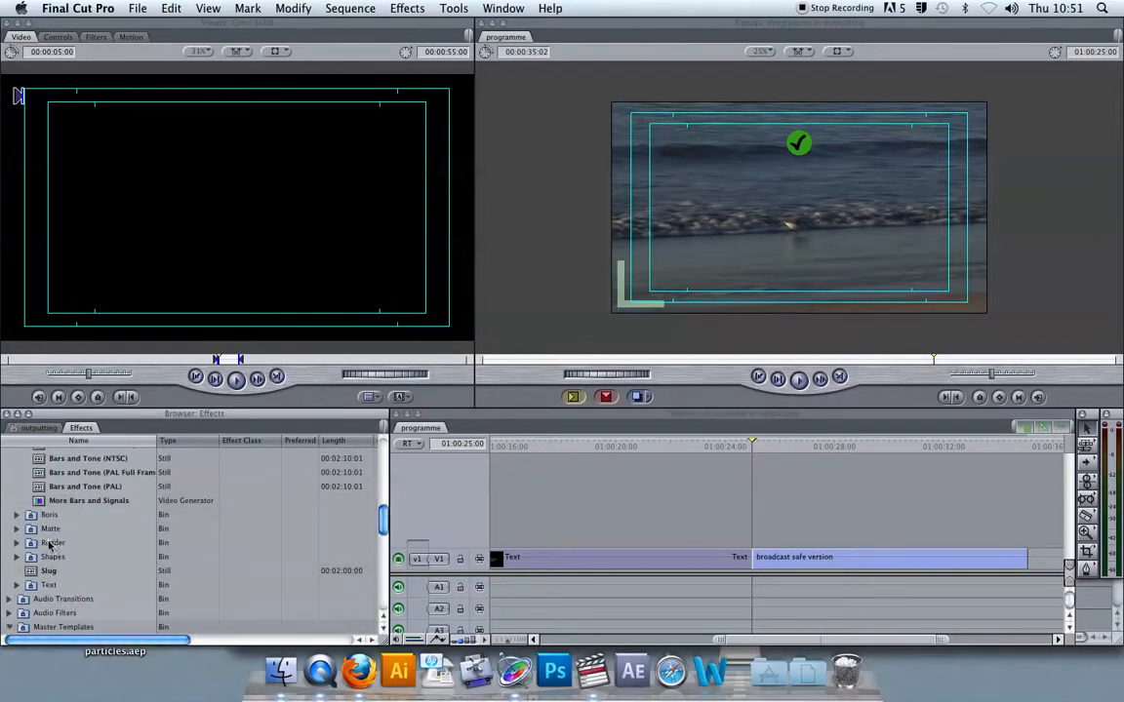
{"action": "scroll", "coordinate": [58, 532], "scroll_direction": "down", "scroll_amount": 5}
{"action": "scroll", "coordinate": [59, 537], "scroll_direction": "up", "scroll_amount": 2}
{"action": "scroll", "coordinate": [66, 548], "scroll_direction": "up", "scroll_amount": 3}
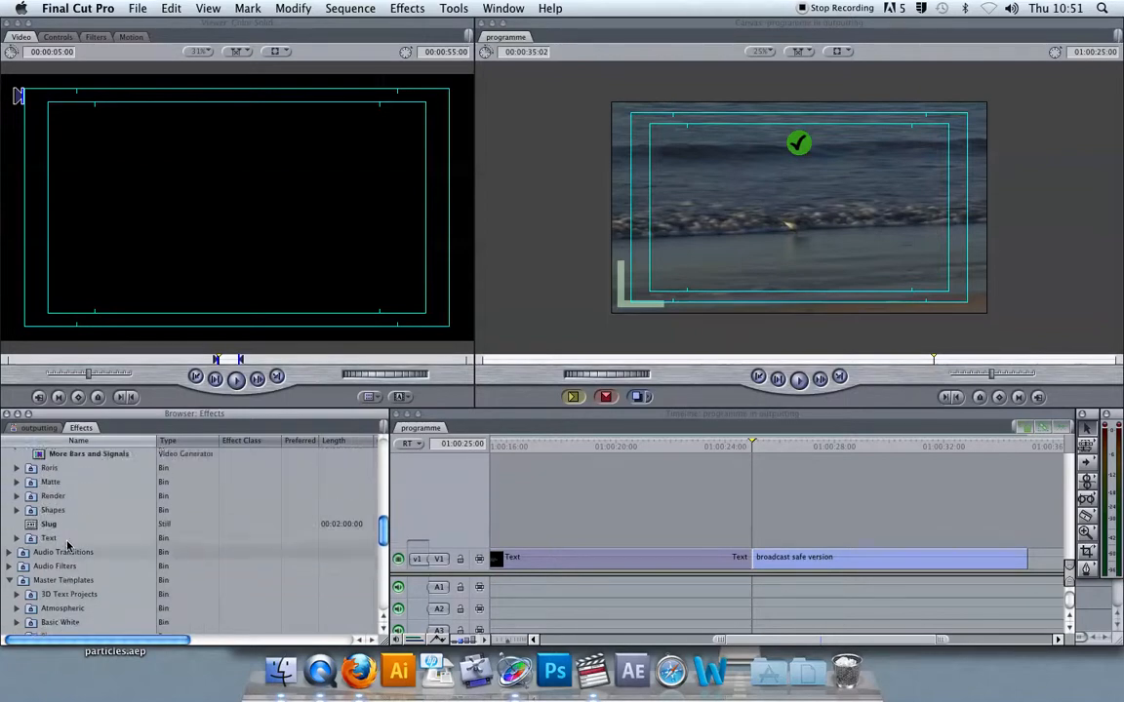
{"action": "scroll", "coordinate": [68, 546], "scroll_direction": "down", "scroll_amount": 2}
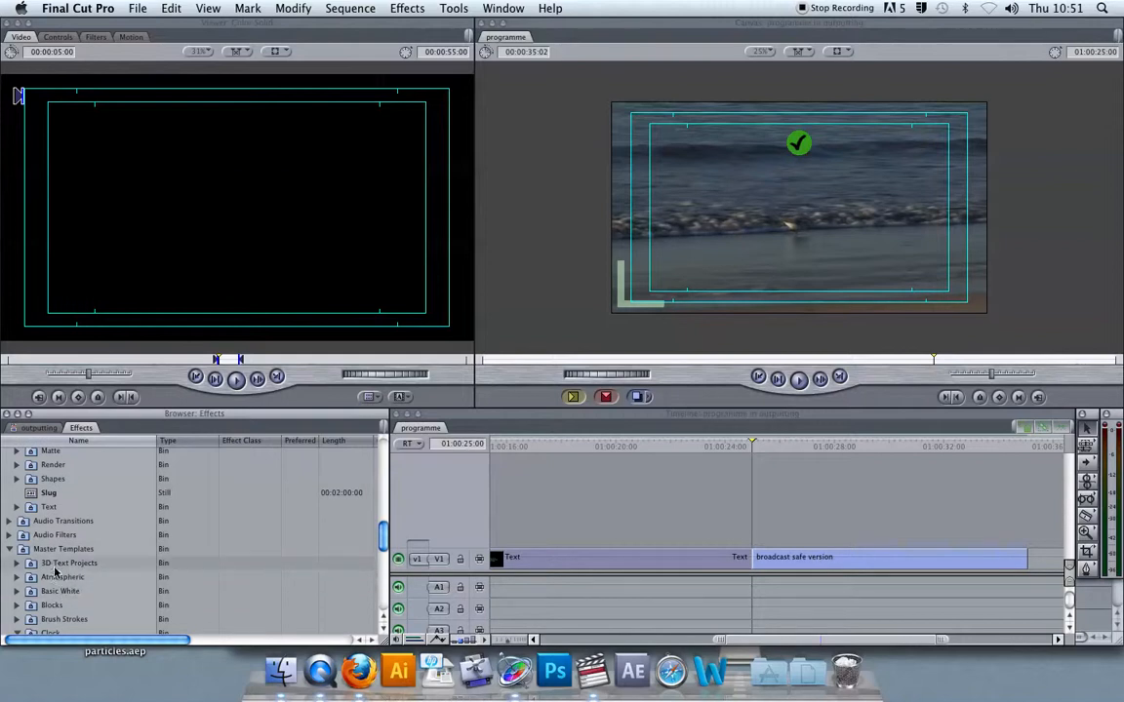
{"action": "left_click", "coordinate": [16, 564]}
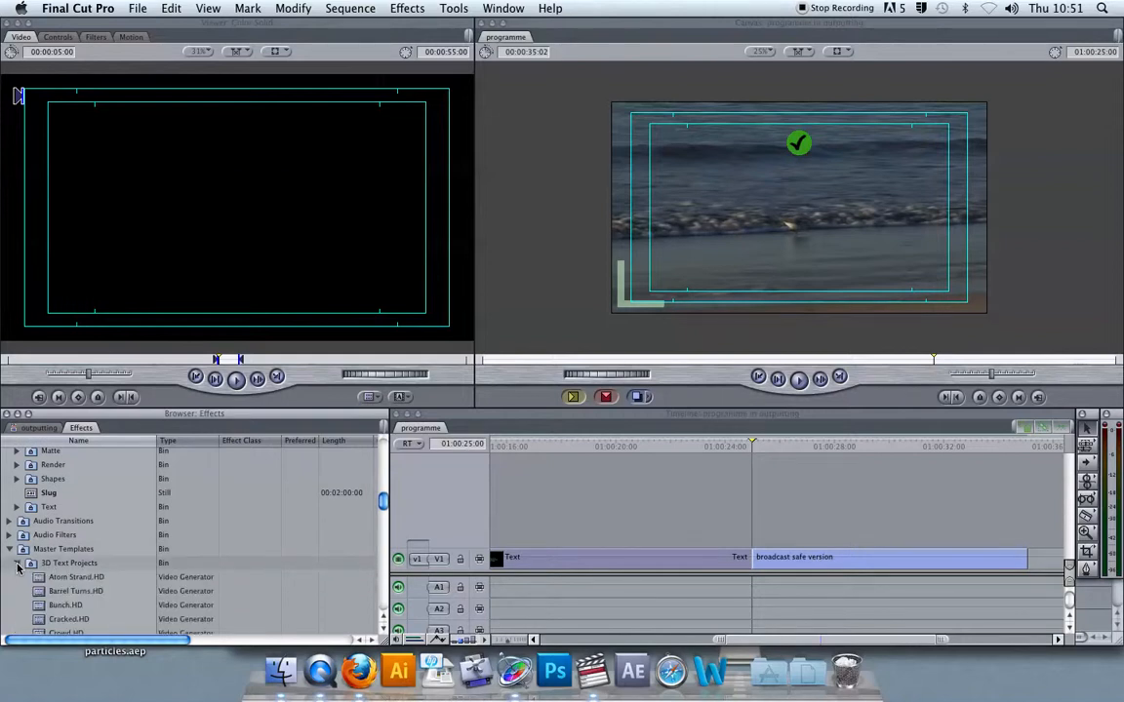
{"action": "left_click", "coordinate": [16, 564]}
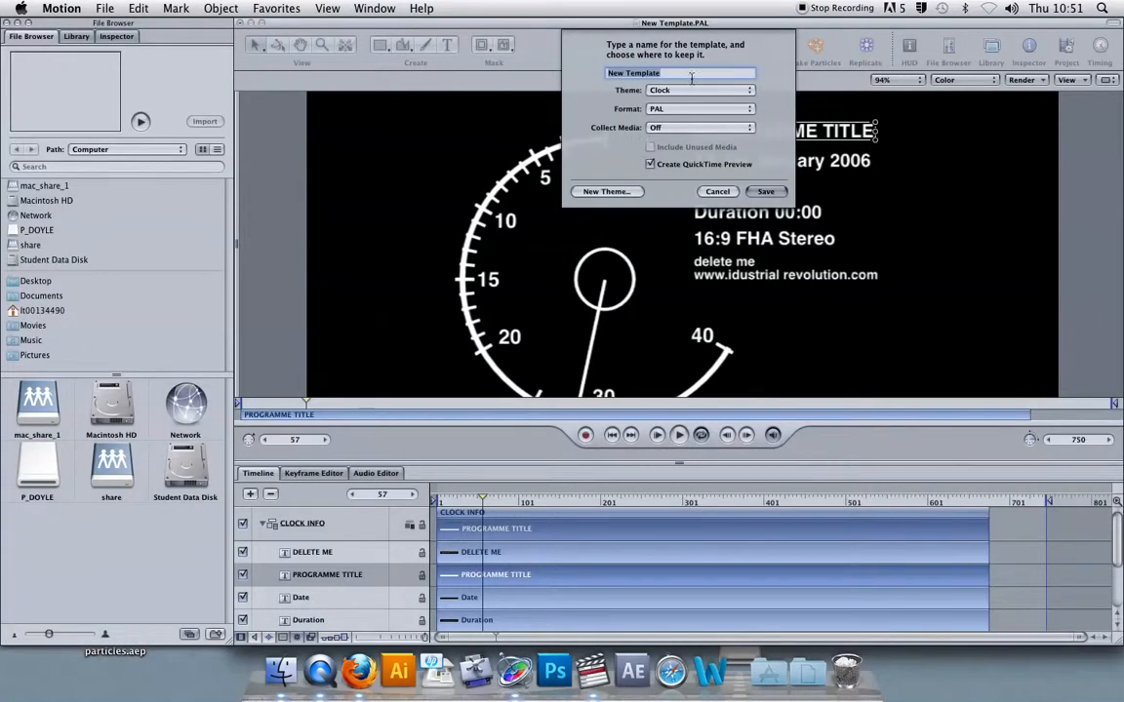
- Switch to Motion and try to save the clock as a PAL template in a new theme named Clocks
{"action": "type", "text": "Clocks"}
{"action": "left_click", "coordinate": [624, 192]}
{"action": "type", "text": "Clocks"}
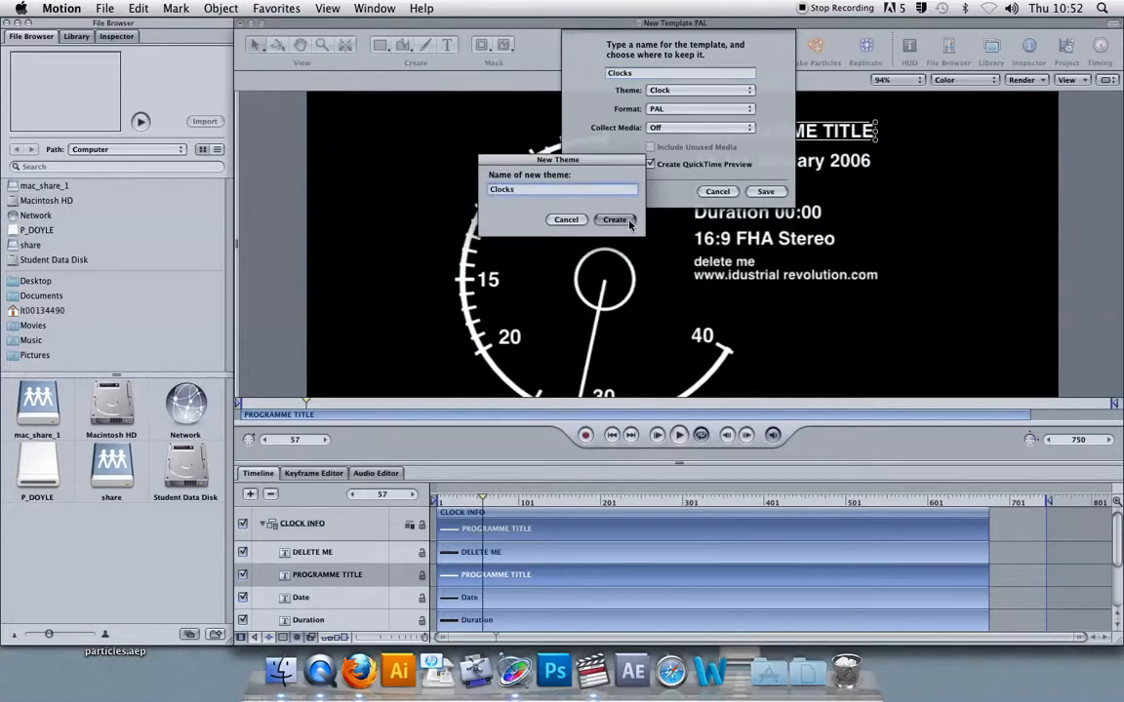
{"action": "left_click", "coordinate": [629, 224]}
{"action": "left_click", "coordinate": [688, 91]}
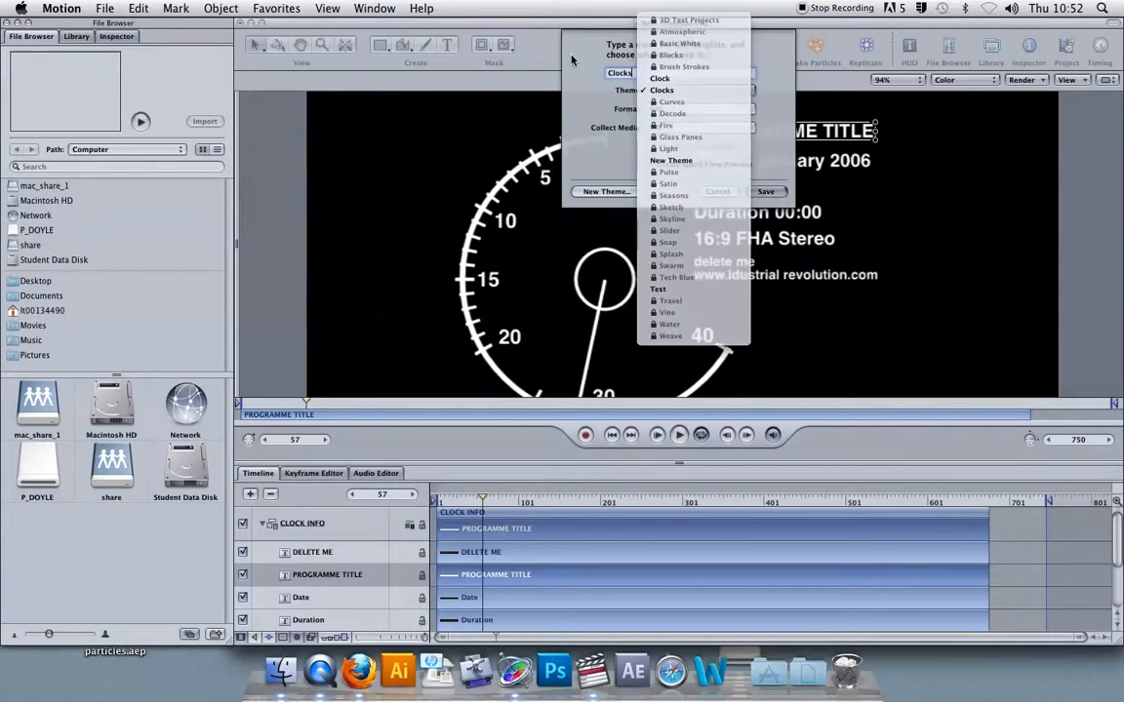
{"action": "type", "text": "PAL 3"}
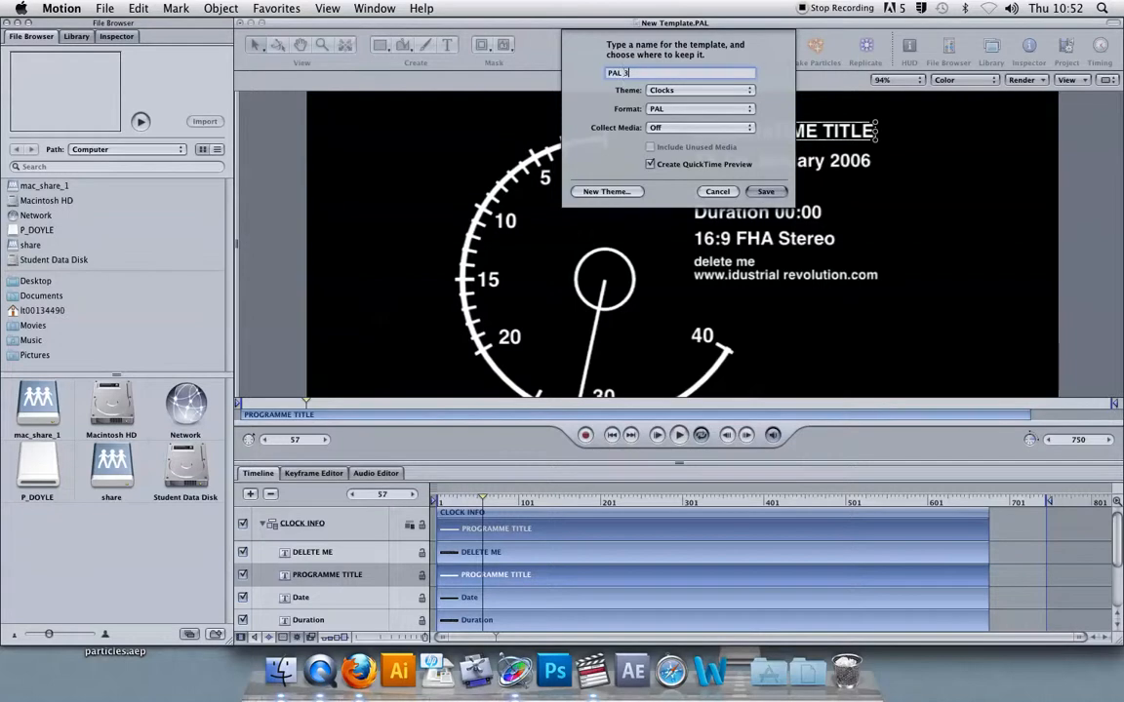
{"action": "type", "text": "0 seconds bla"}
{"action": "left_click", "coordinate": [721, 192]}
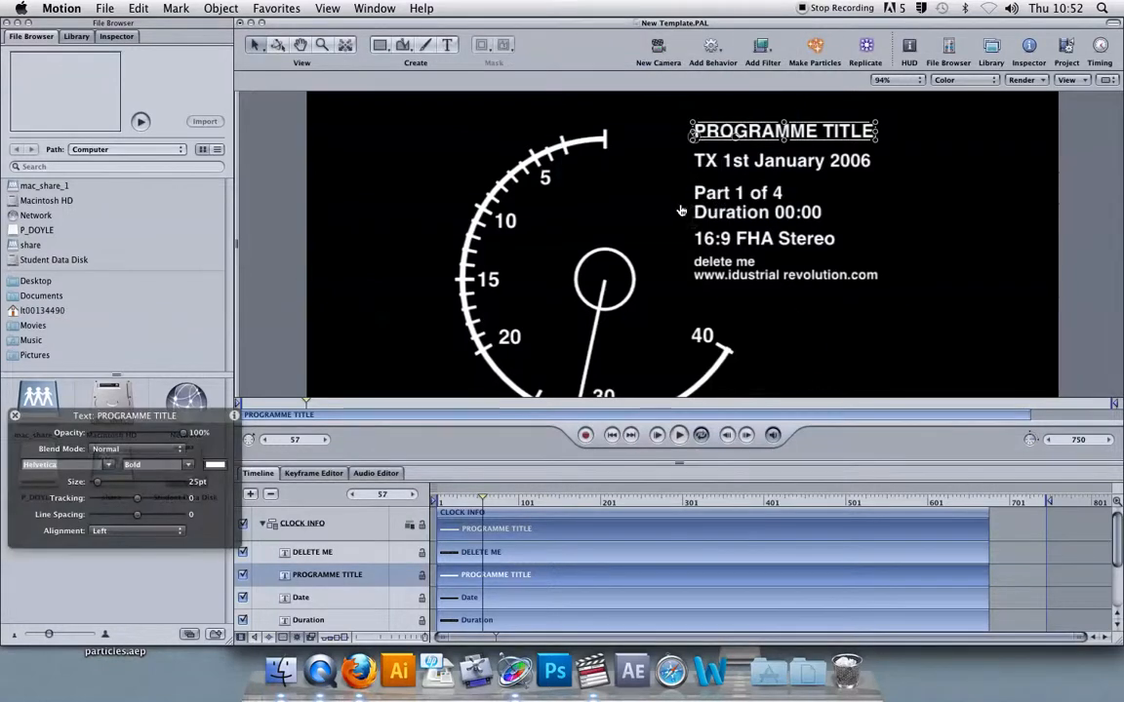
- Switch to Final Cut Pro, collapse the Bars and Tone bin, and look for the Clocks theme under Master Templates
{"action": "key", "text": "super+Tab"}
{"action": "key", "text": "super+Tab"}
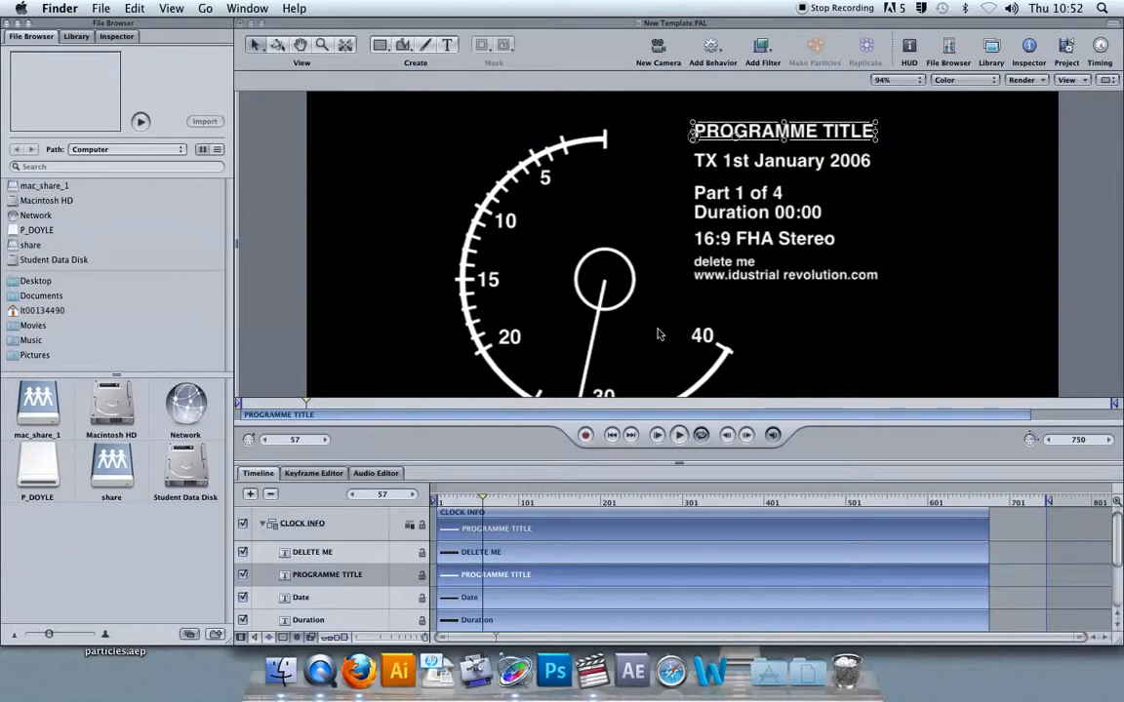
{"action": "left_click", "coordinate": [594, 671]}
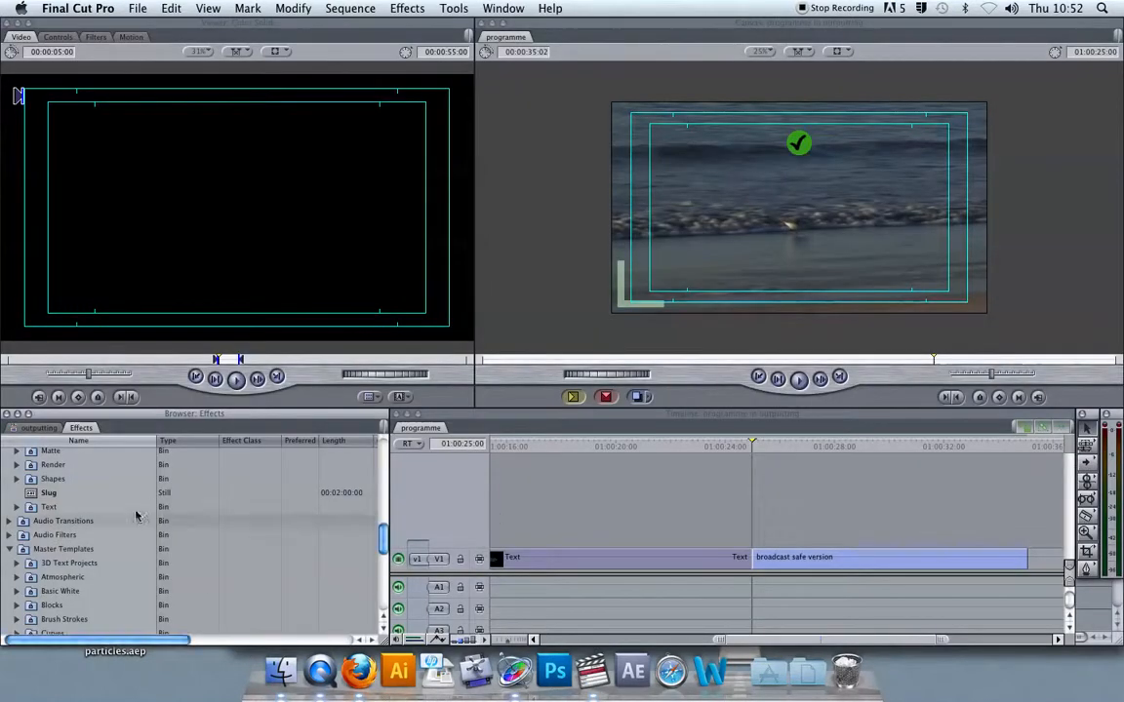
{"action": "scroll", "coordinate": [341, 488], "scroll_direction": "up", "scroll_amount": 6}
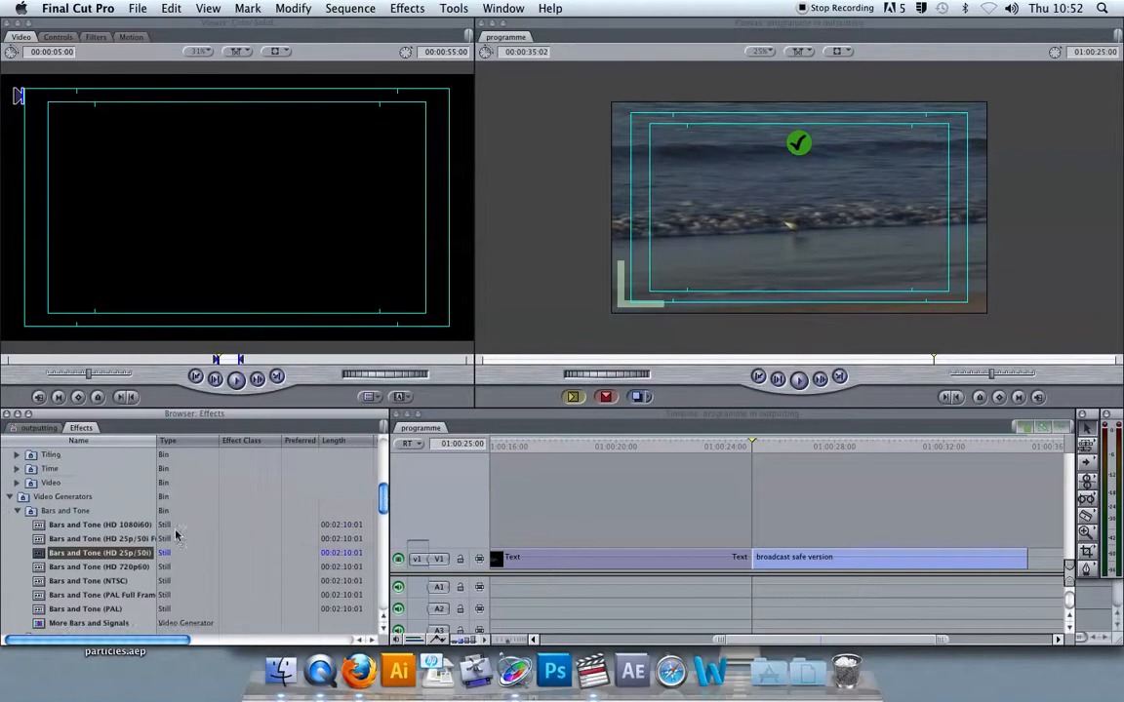
{"action": "left_click", "coordinate": [16, 511]}
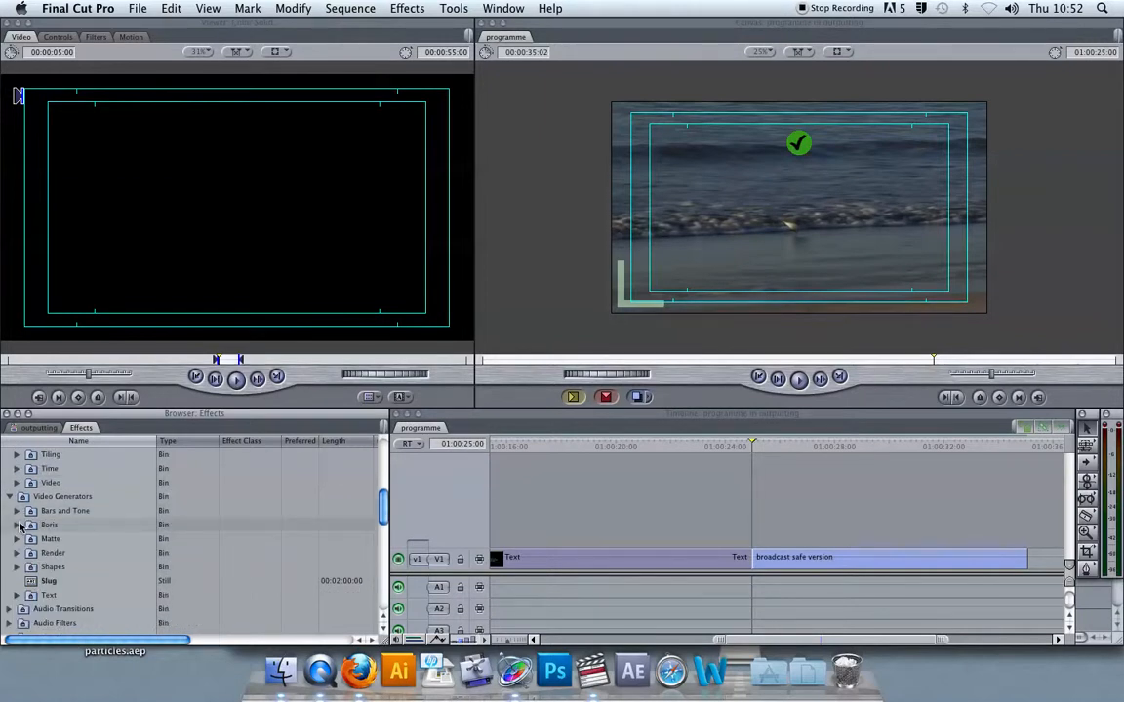
{"action": "scroll", "coordinate": [20, 526], "scroll_direction": "down", "scroll_amount": 5}
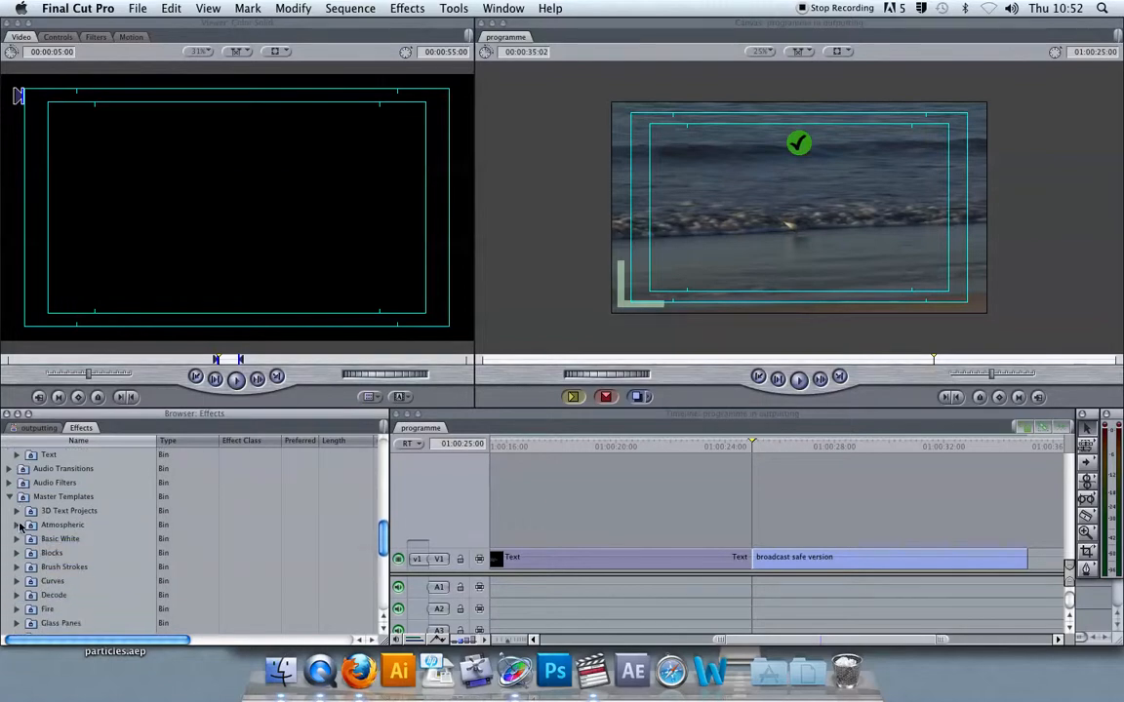
{"action": "scroll", "coordinate": [15, 567], "scroll_direction": "down", "scroll_amount": 1}
{"action": "scroll", "coordinate": [15, 528], "scroll_direction": "down", "scroll_amount": 10}
{"action": "scroll", "coordinate": [15, 528], "scroll_direction": "up", "scroll_amount": 10}
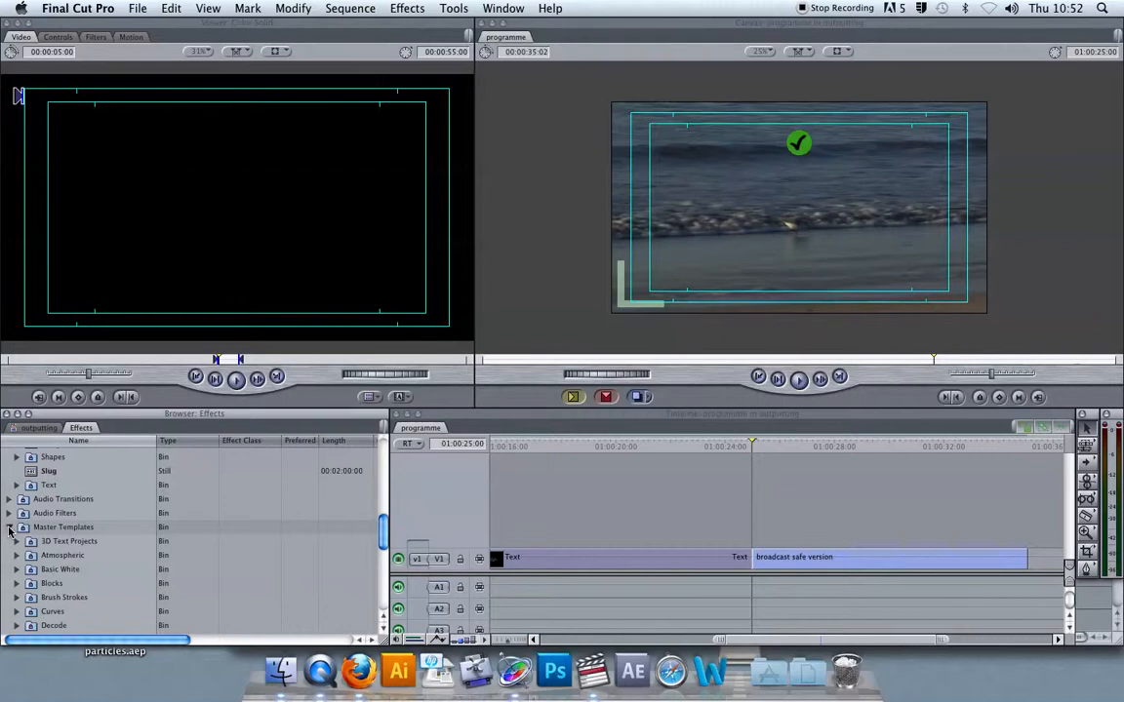
- Collapse the Video Generators bin, then reopen Master Templates and check its themes through to the end of the list
{"action": "scroll", "coordinate": [9, 530], "scroll_direction": "up", "scroll_amount": 3}
{"action": "left_click", "coordinate": [10, 486]}
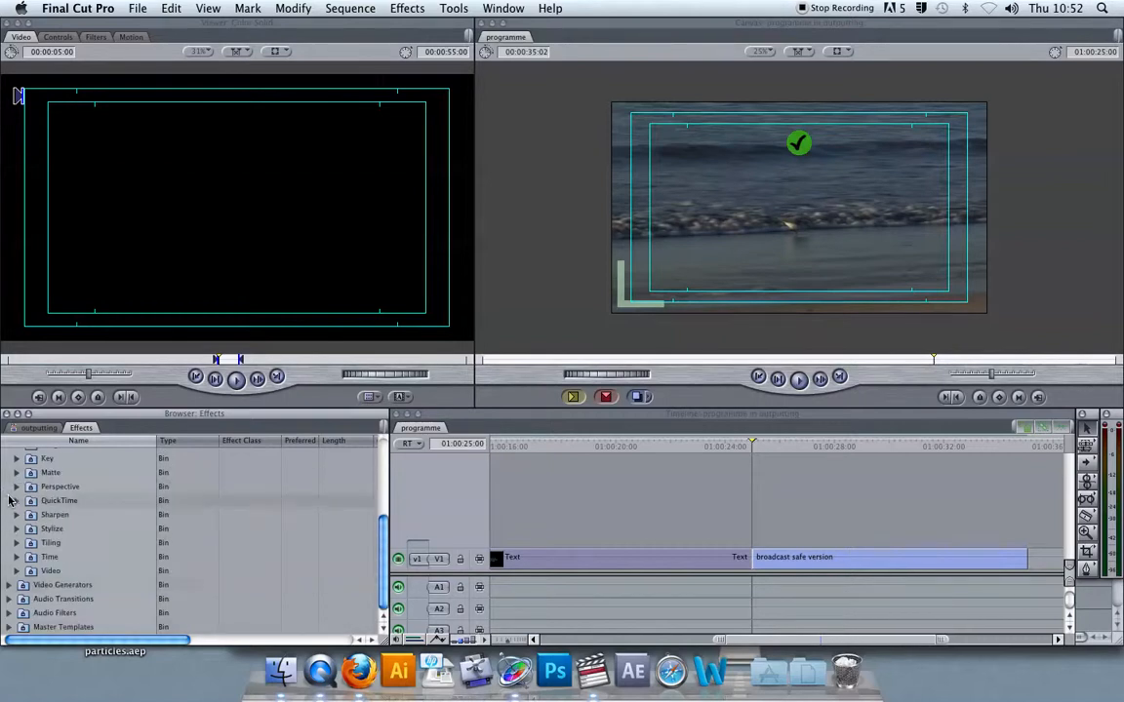
{"action": "left_click", "coordinate": [8, 627]}
{"action": "scroll", "coordinate": [13, 578], "scroll_direction": "down", "scroll_amount": 8}
{"action": "scroll", "coordinate": [14, 578], "scroll_direction": "down", "scroll_amount": 5}
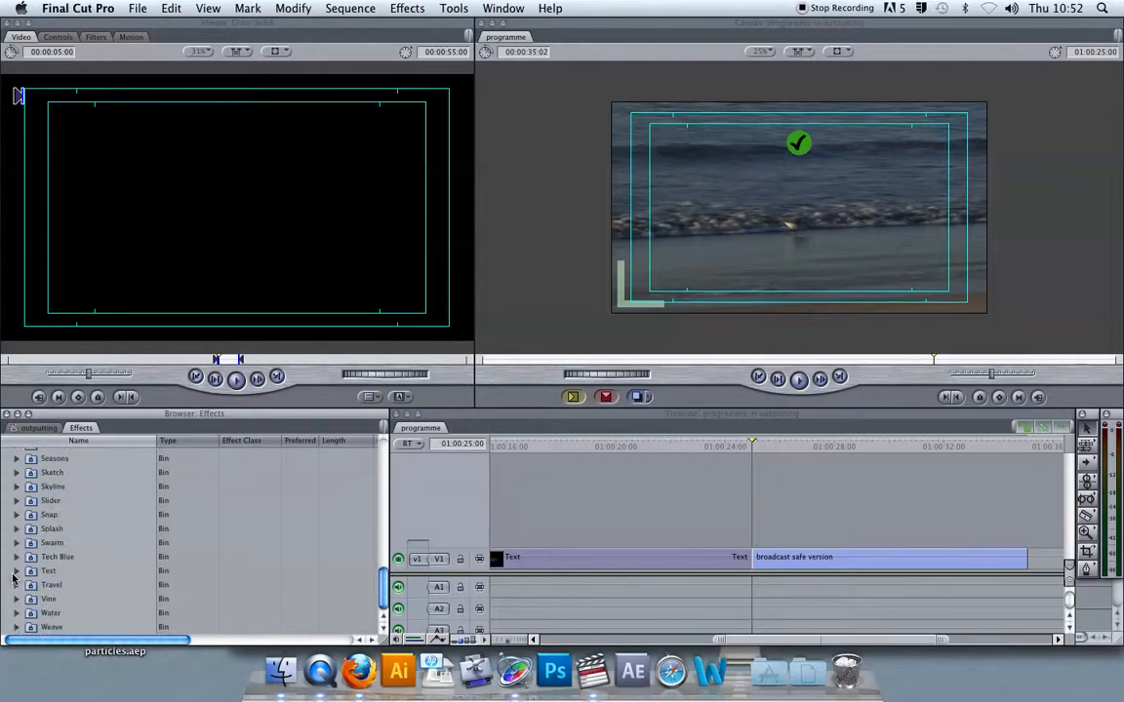
- Switch to Motion, start saving the clock as a template, and create a new theme named Clocks 2 for it
{"action": "left_click", "coordinate": [515, 671]}
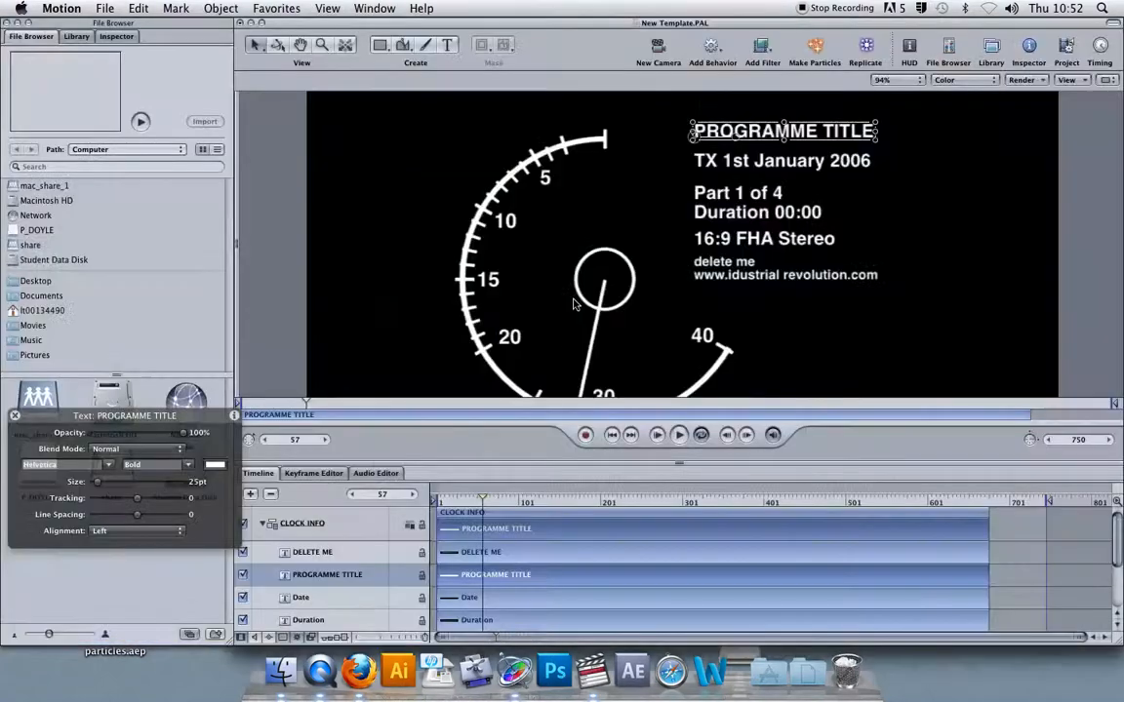
{"action": "left_click", "coordinate": [100, 6]}
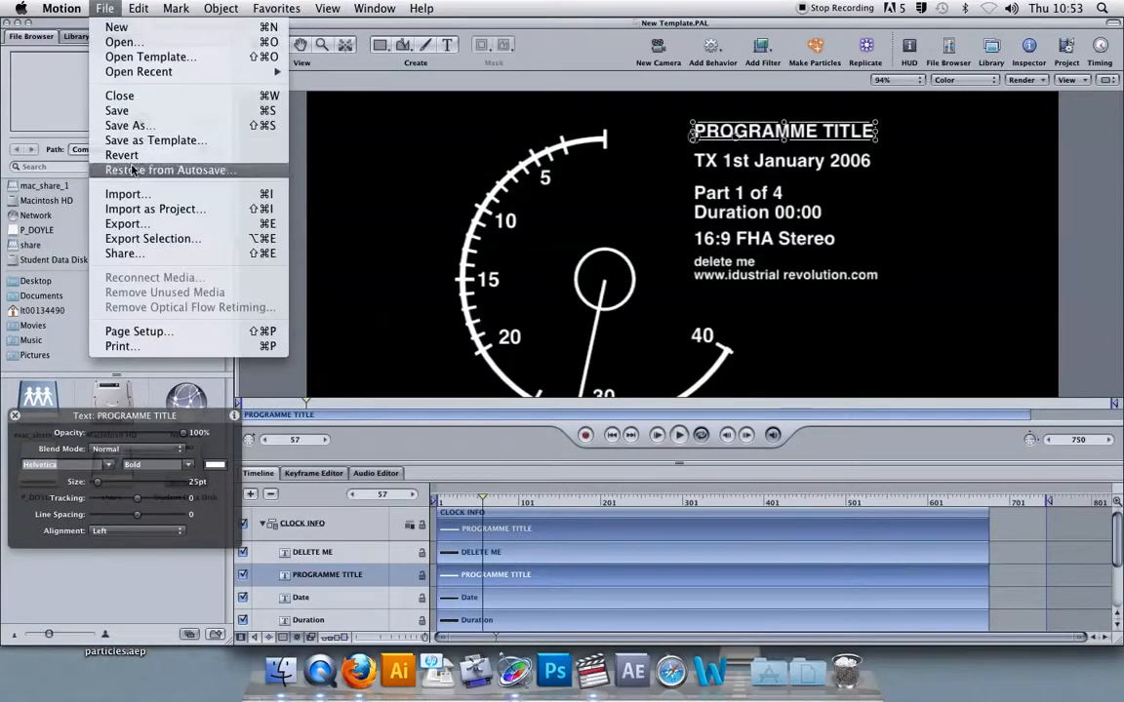
{"action": "left_click", "coordinate": [138, 143]}
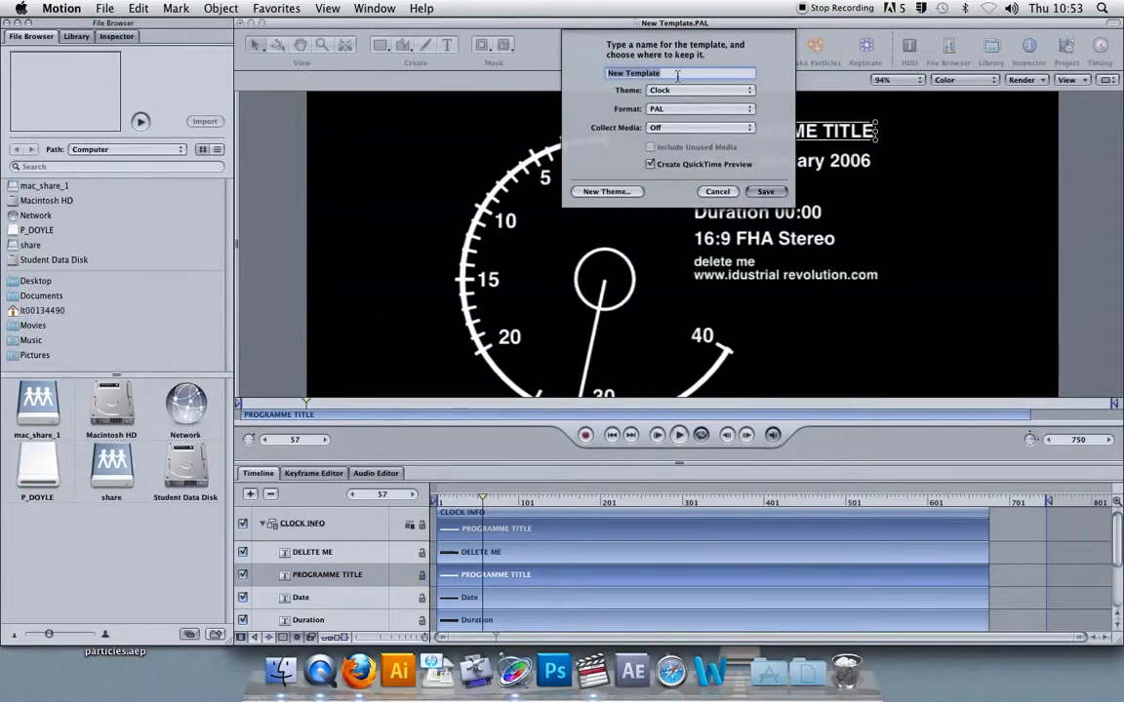
{"action": "left_click", "coordinate": [621, 192]}
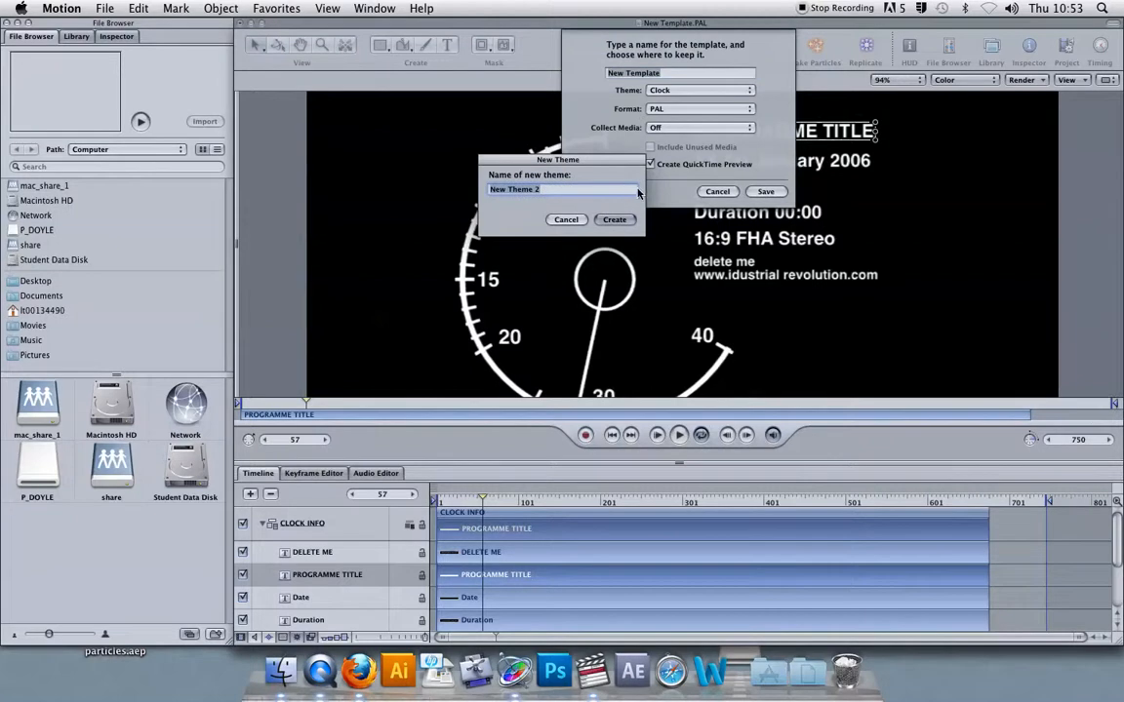
{"action": "type", "text": "Clocks 2"}
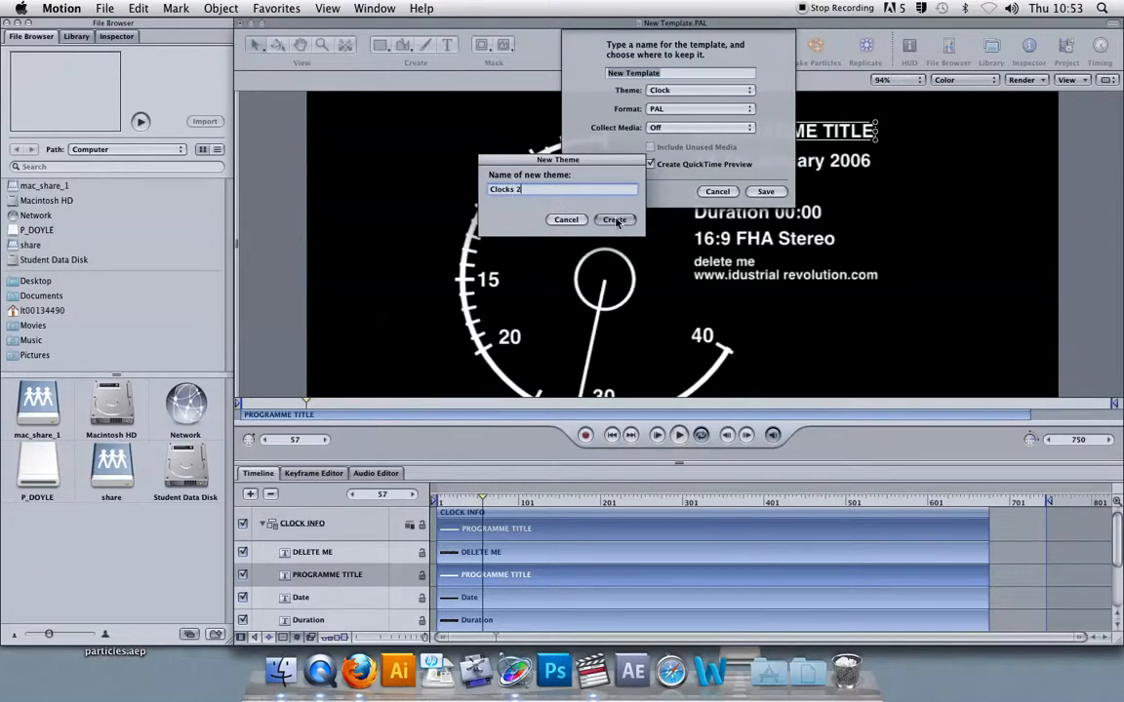
{"action": "left_click", "coordinate": [614, 220]}
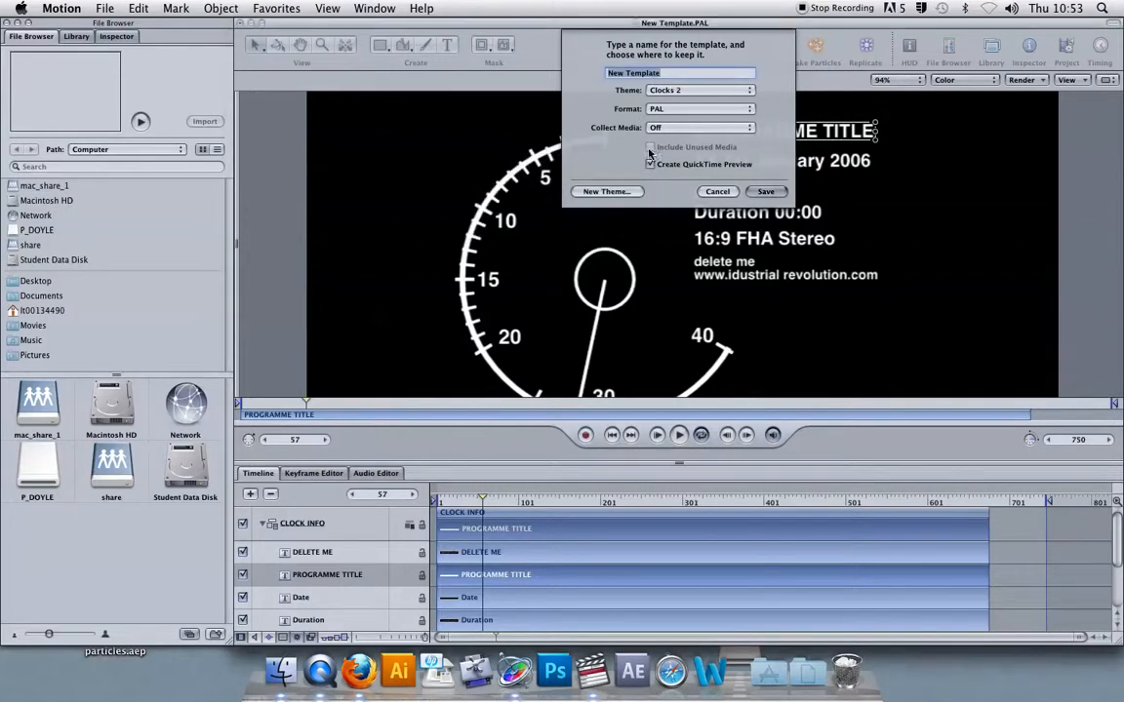
- Name the template "PAL clock black" and save it in the Clocks 2 theme with the PAL format
{"action": "type", "text": "PAL clock blax"}
{"action": "key", "text": "BackSpace"}
{"action": "type", "text": "ck"}
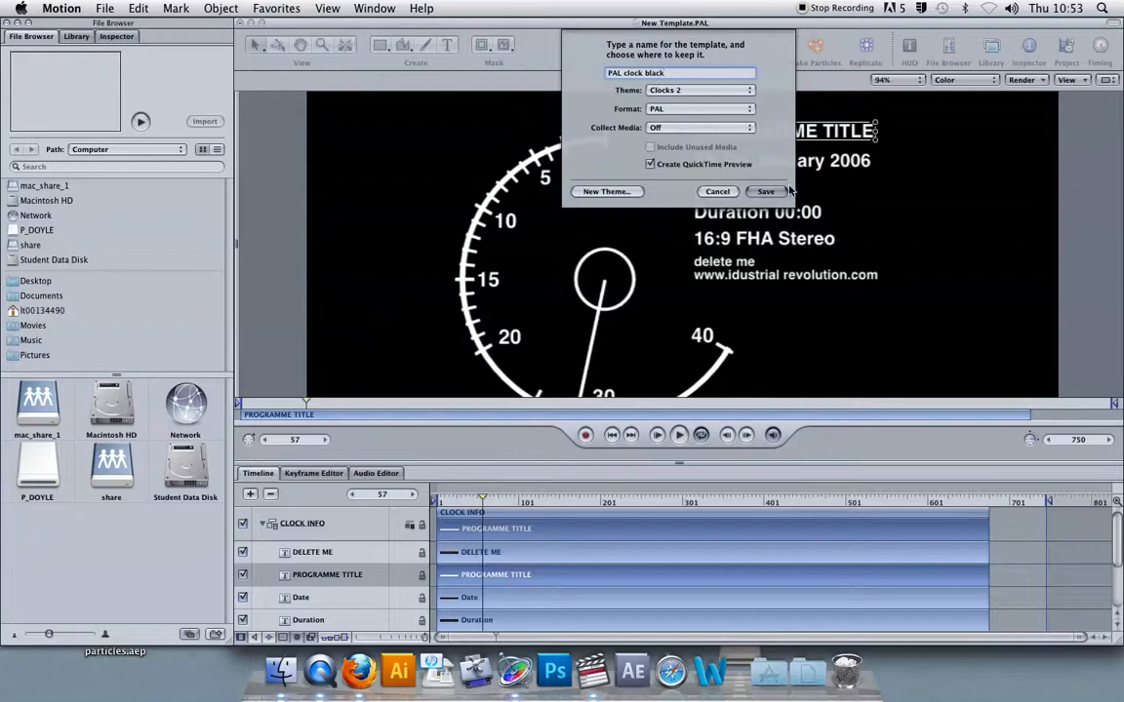
{"action": "left_click", "coordinate": [771, 193]}
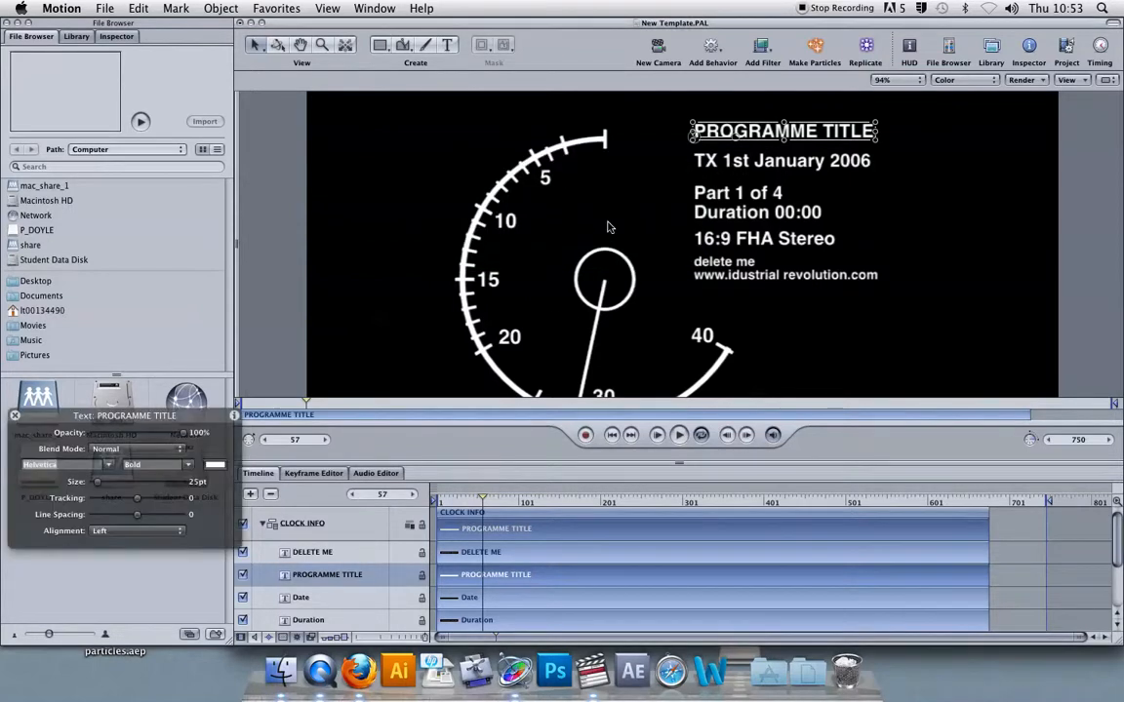
- Switch to Final Cut Pro, expand the Clocks 2 bin under Master Templates, and select the PAL clock black.PAL generator
{"action": "left_click", "coordinate": [594, 671]}
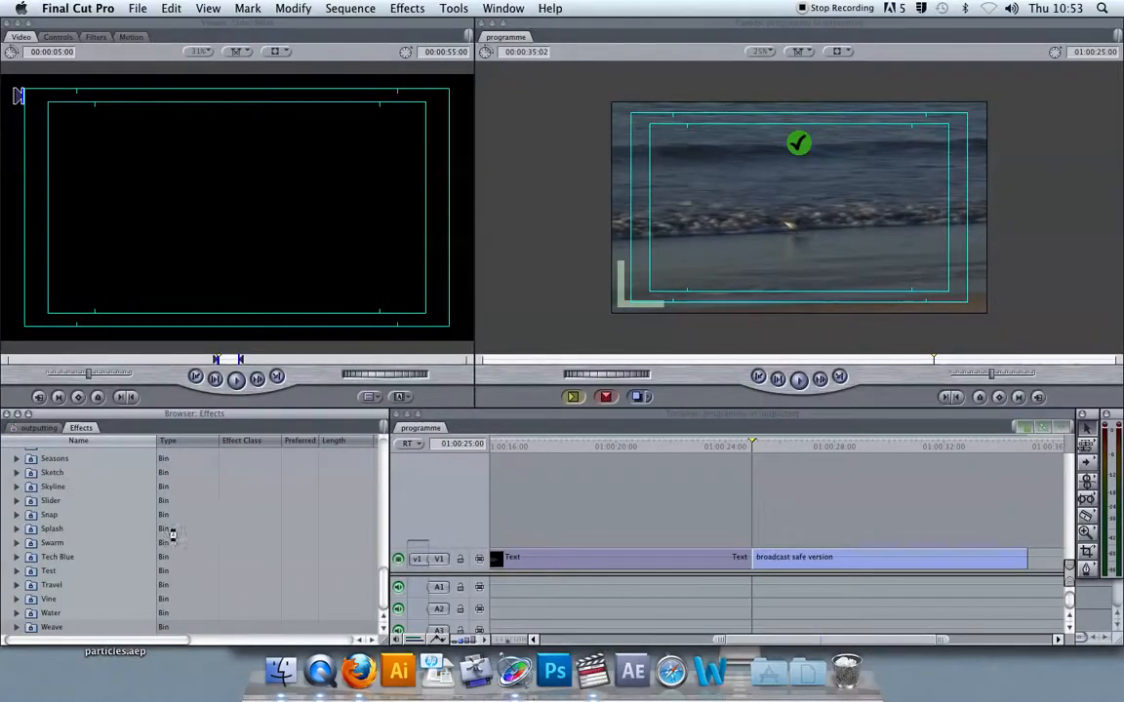
{"action": "scroll", "coordinate": [94, 541], "scroll_direction": "up", "scroll_amount": 1}
{"action": "scroll", "coordinate": [112, 544], "scroll_direction": "up", "scroll_amount": 11}
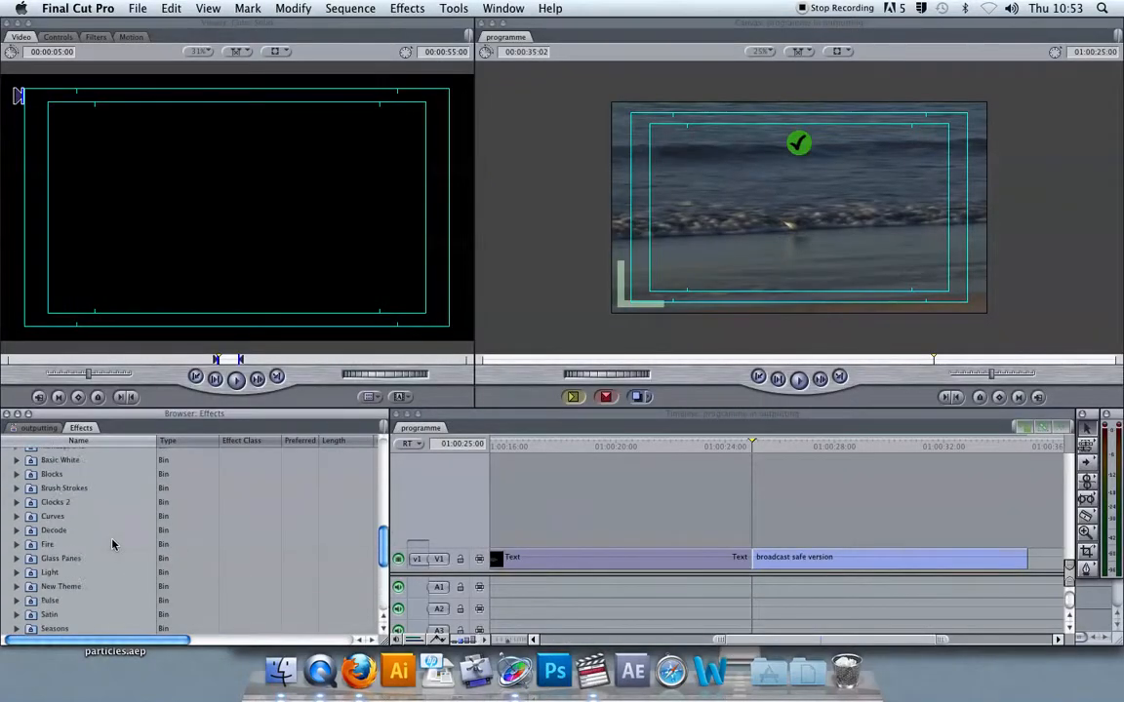
{"action": "left_click", "coordinate": [38, 503]}
{"action": "left_click", "coordinate": [16, 503]}
{"action": "left_click", "coordinate": [39, 517]}
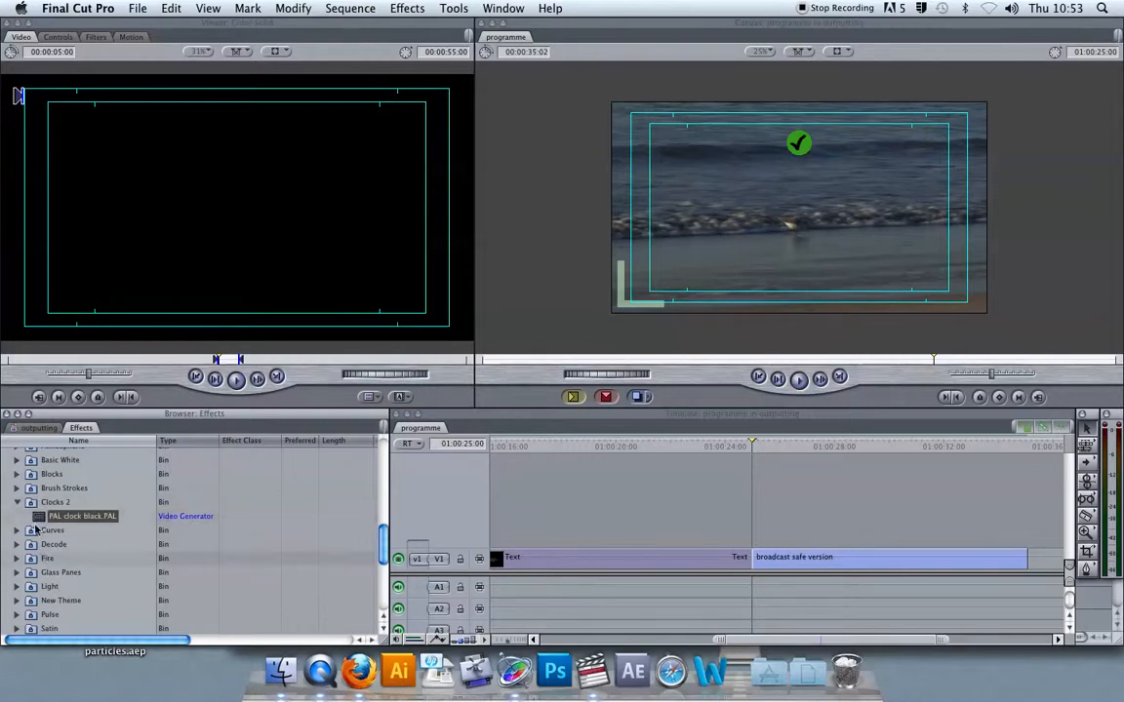
- Open the PAL clock black generator, preview its countdown, and inspect its editable text controls
{"action": "double_click", "coordinate": [39, 518]}
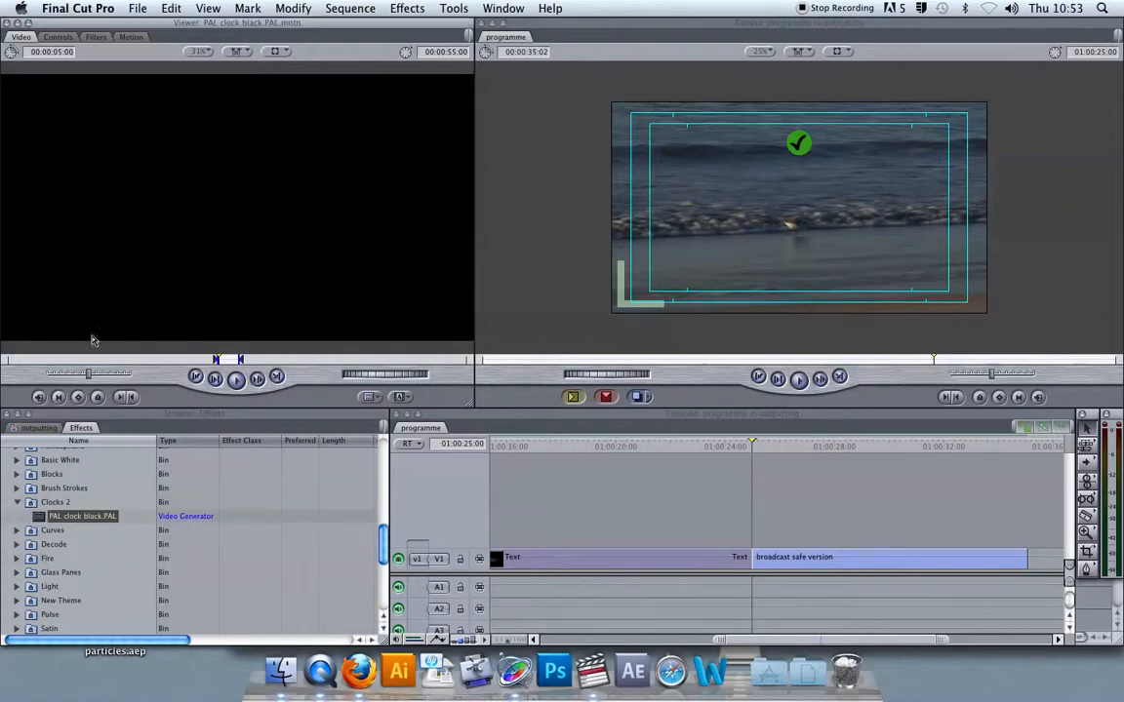
{"action": "left_click_drag", "start_coordinate": [25, 363], "coordinate": [42, 358]}
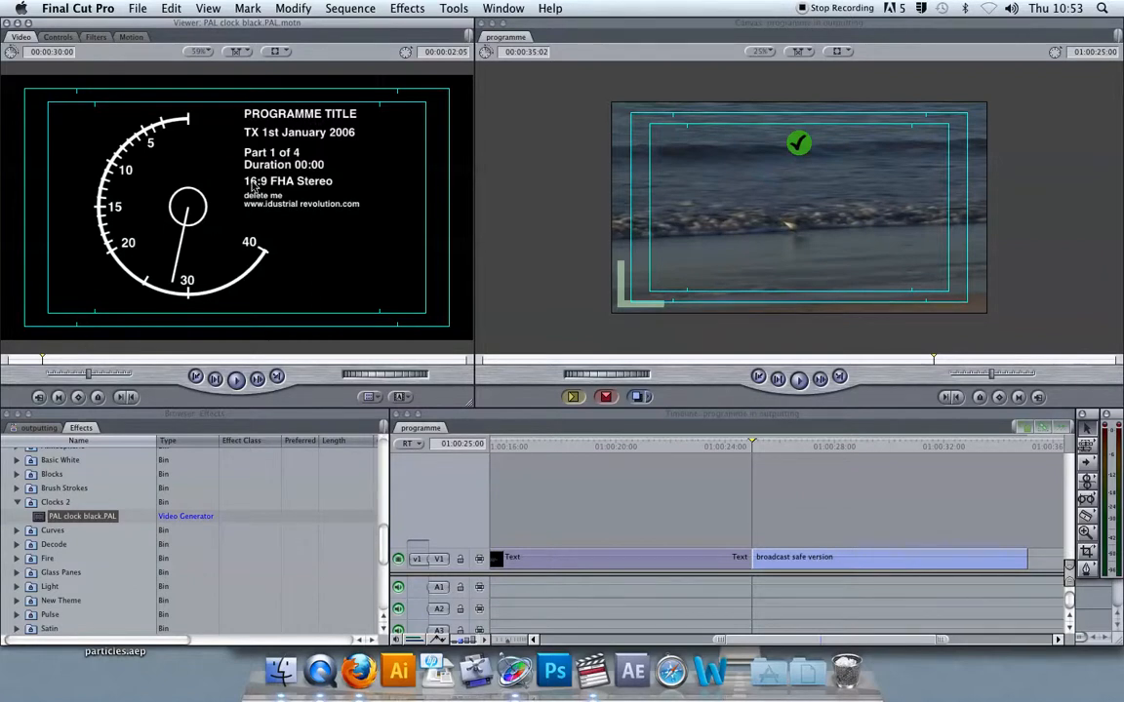
{"action": "left_click", "coordinate": [54, 38]}
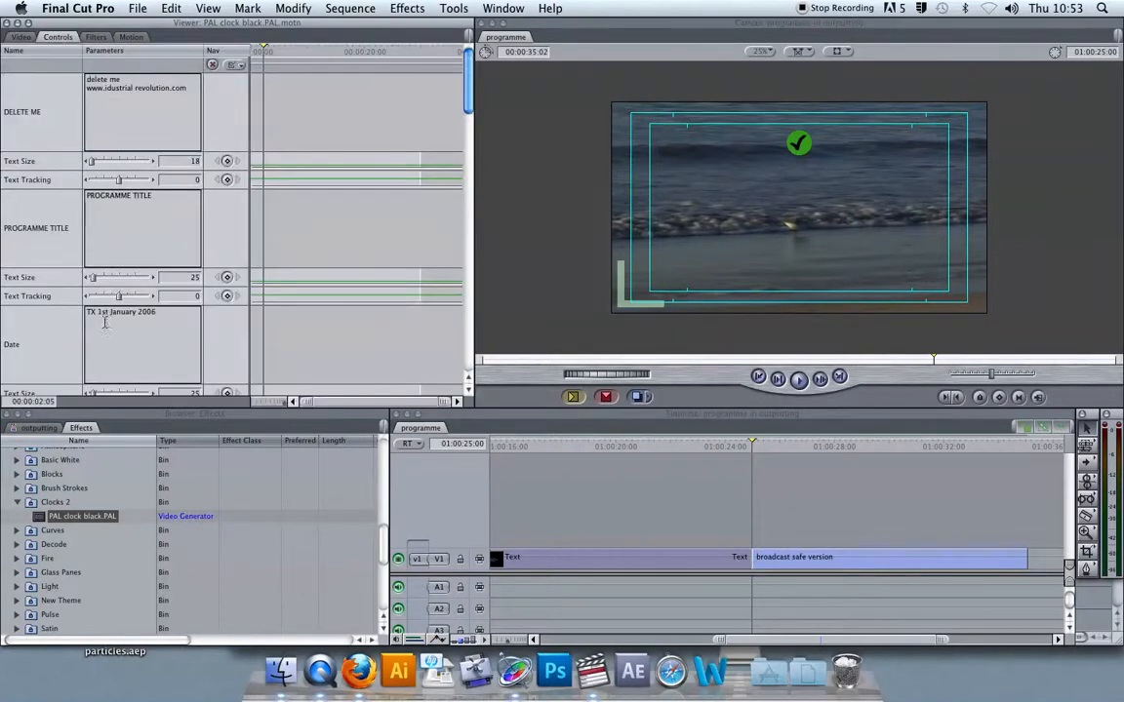
{"action": "left_click", "coordinate": [21, 37]}
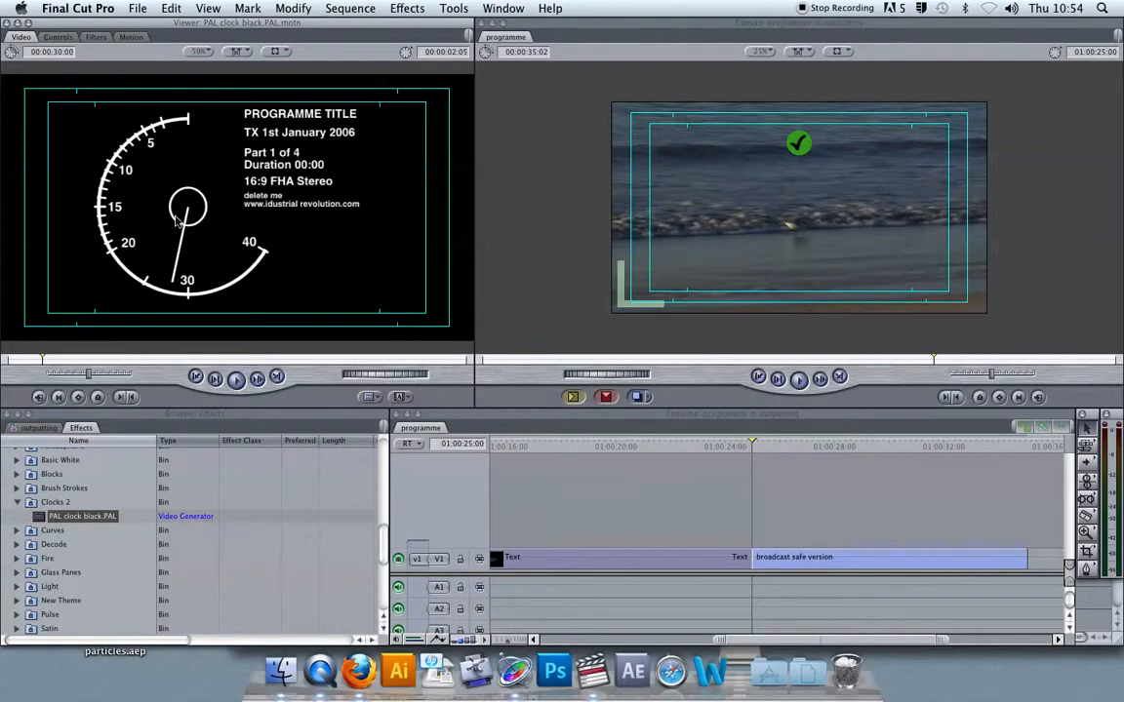
{"action": "left_click_drag", "start_coordinate": [286, 247], "coordinate": [961, 108]}
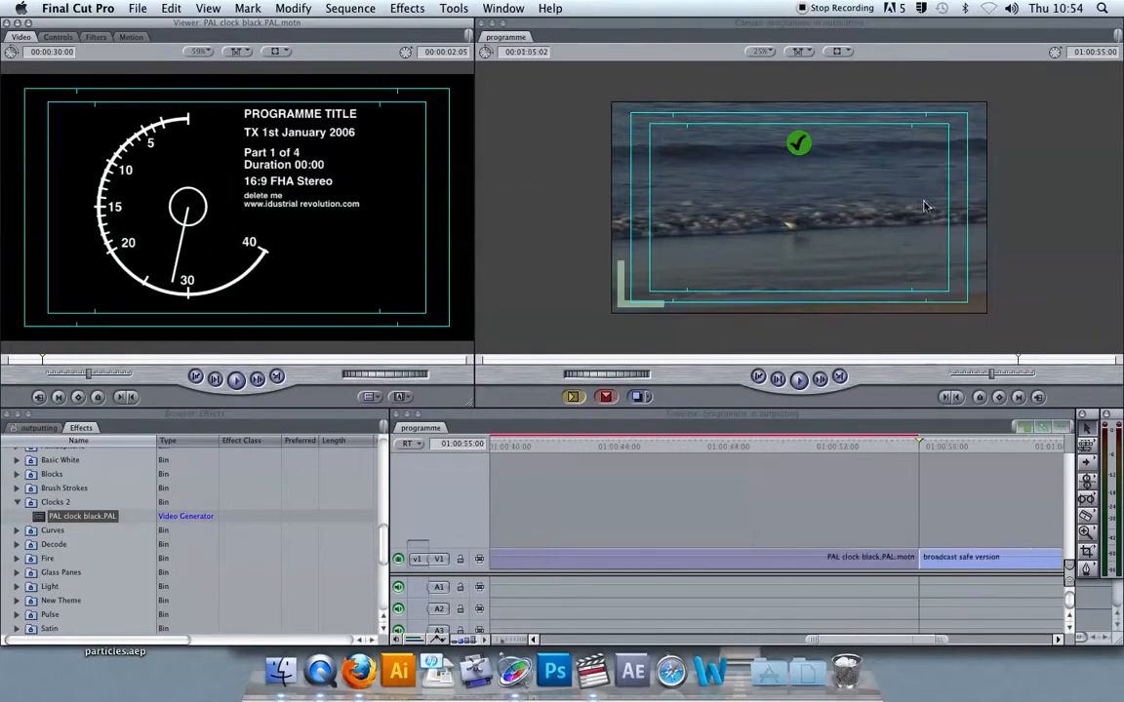
{"action": "double_click", "coordinate": [653, 553]}
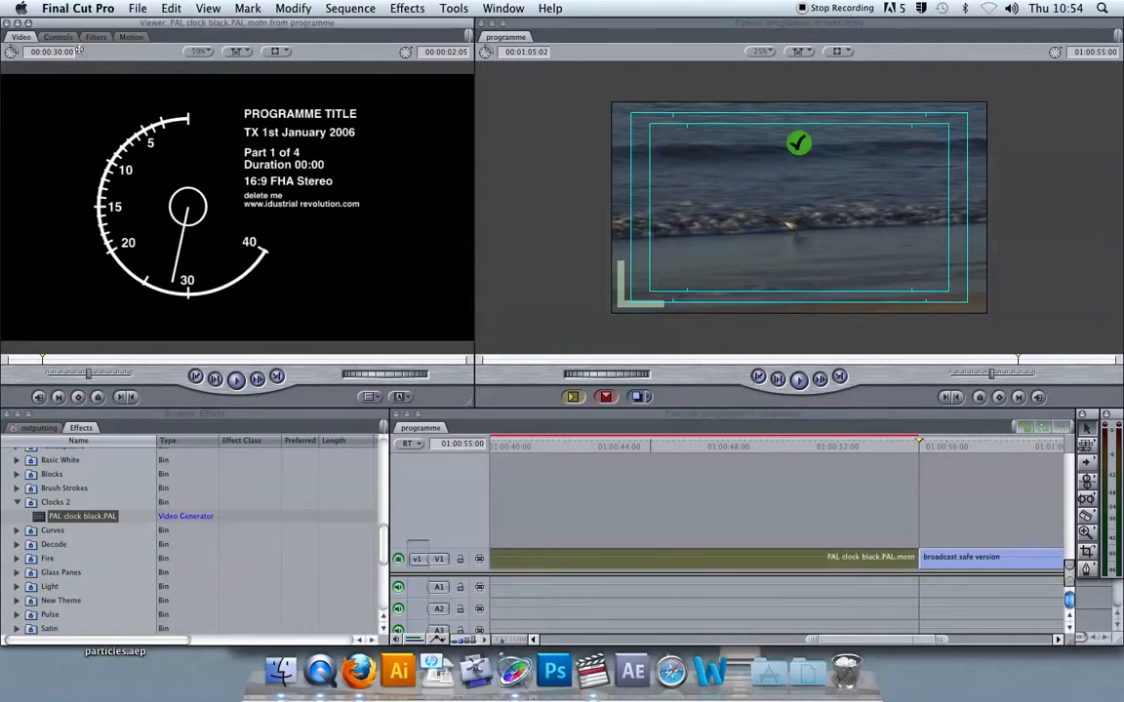
{"action": "left_click", "coordinate": [67, 37]}
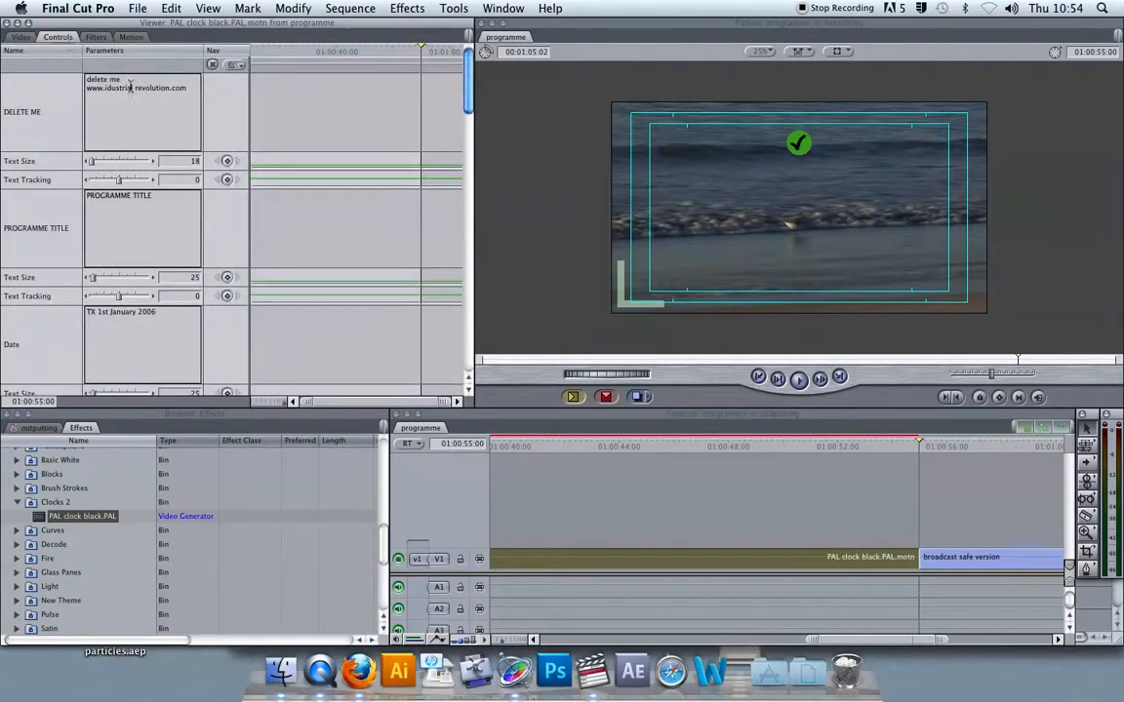
{"action": "key", "text": "Delete"}
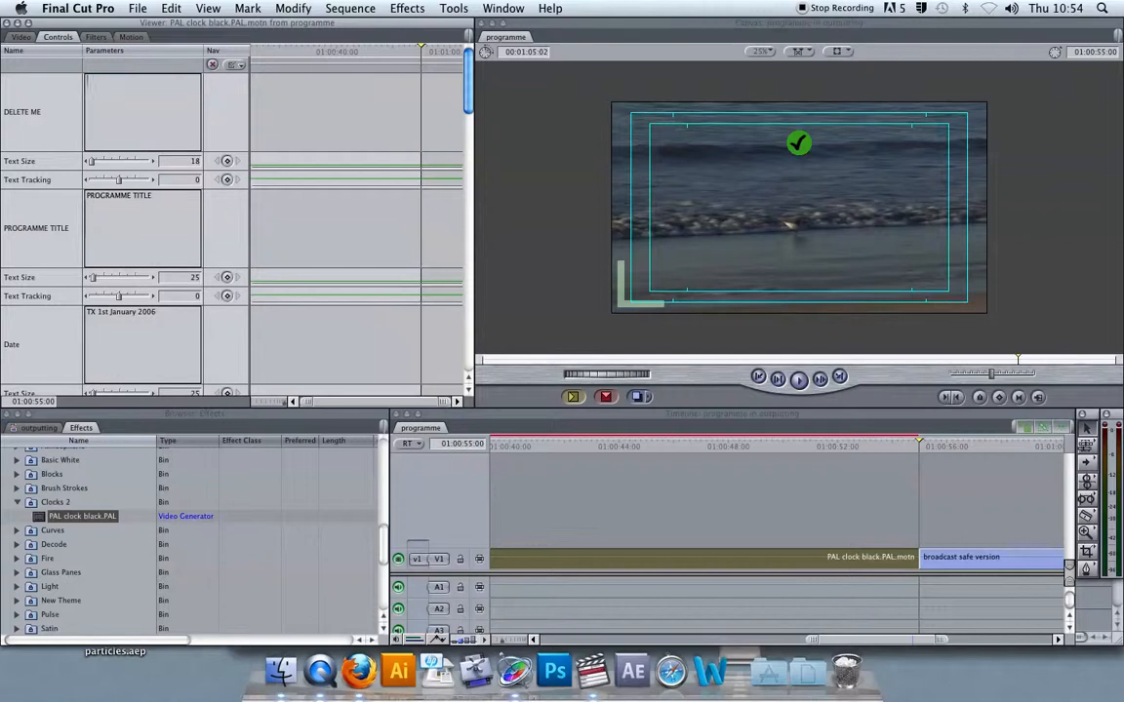
{"action": "key", "text": "super+z"}
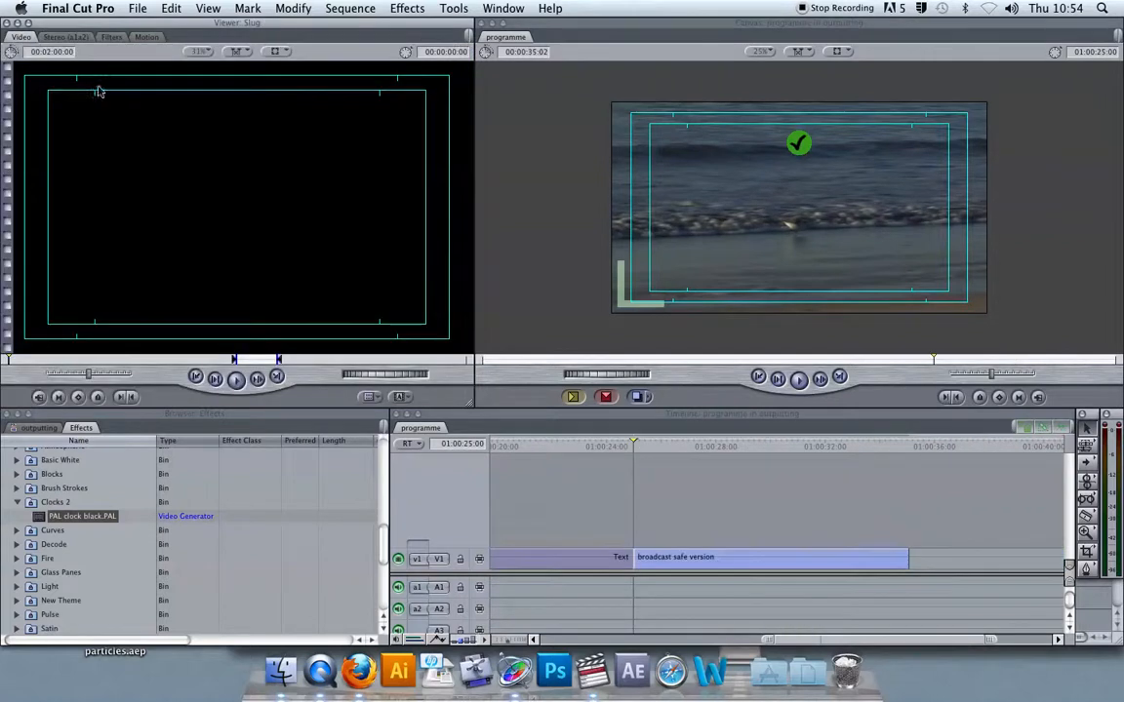
- Insert the PAL clock black generator before the broadcast safe version clip and set its programme title to "The Fashion Show"
{"action": "left_click_drag", "start_coordinate": [37, 519], "coordinate": [968, 107]}
{"action": "double_click", "coordinate": [708, 562]}
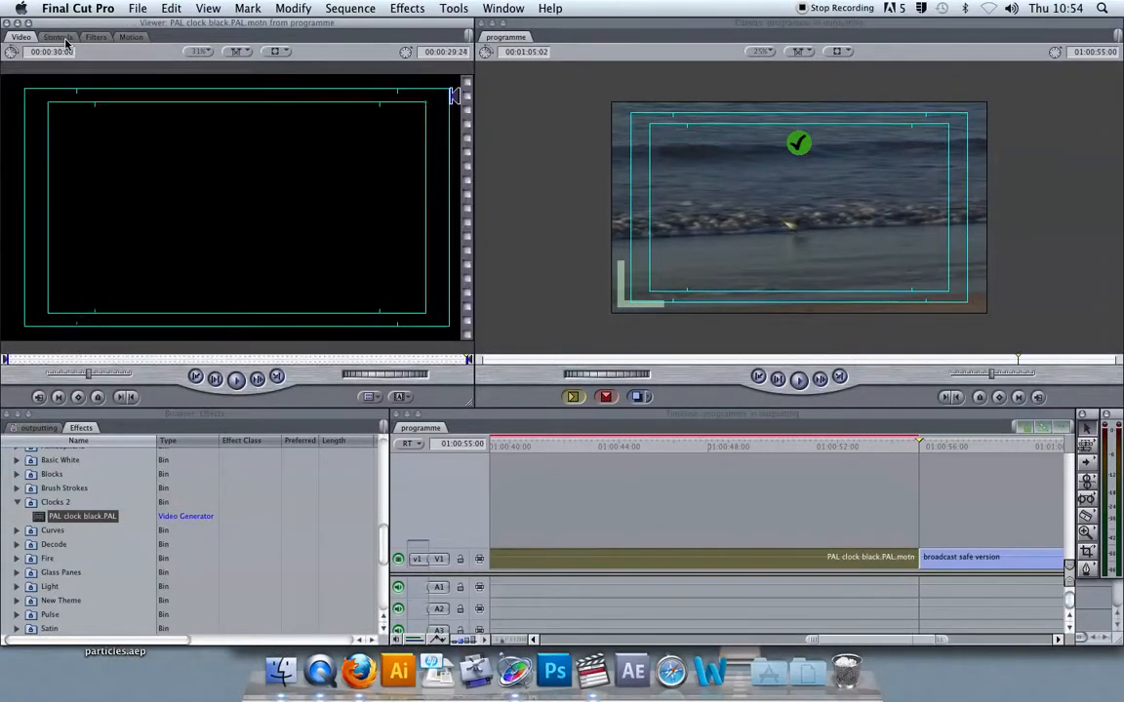
{"action": "left_click", "coordinate": [61, 38]}
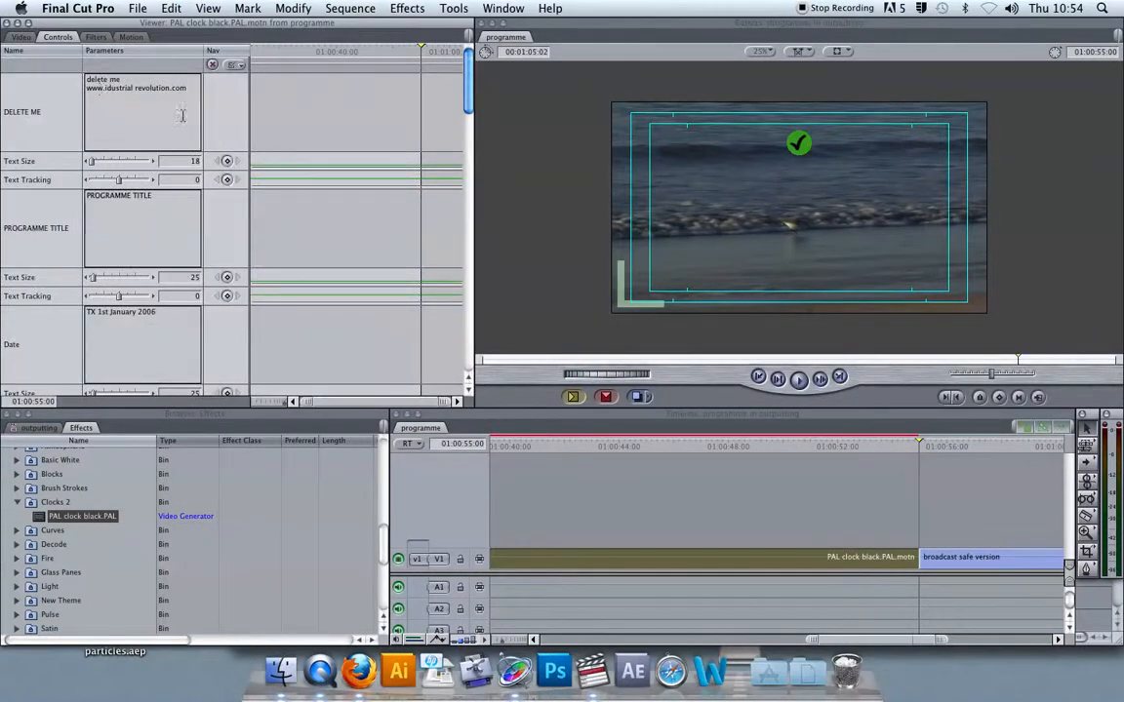
{"action": "left_click", "coordinate": [190, 202]}
{"action": "type", "text": "Thi"}
{"action": "left_click", "coordinate": [152, 325]}
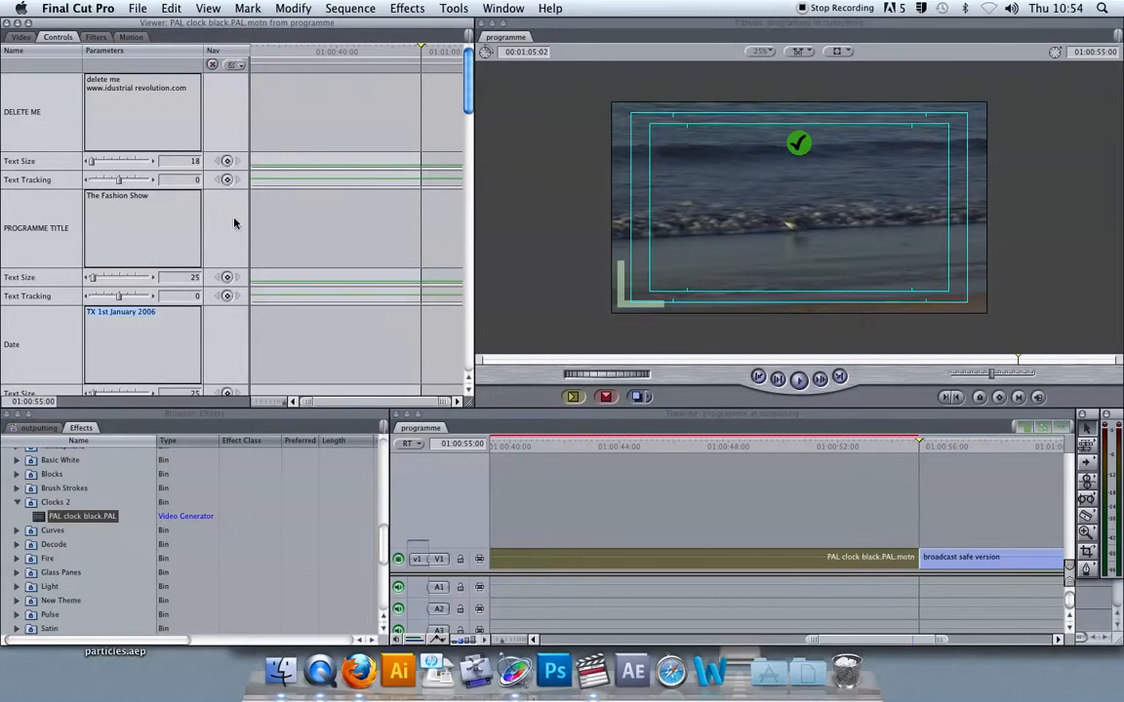
- Check the clock partway through its clip and display the whole leader and programme in the timeline
{"action": "left_click", "coordinate": [20, 37]}
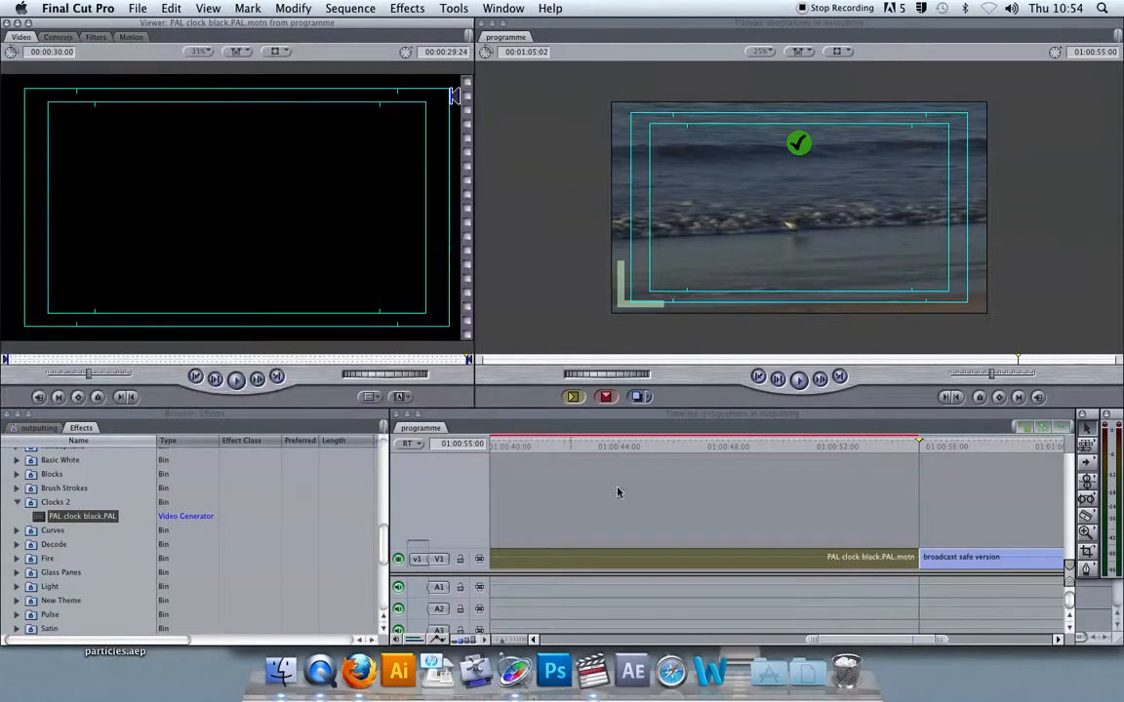
{"action": "left_click", "coordinate": [674, 446]}
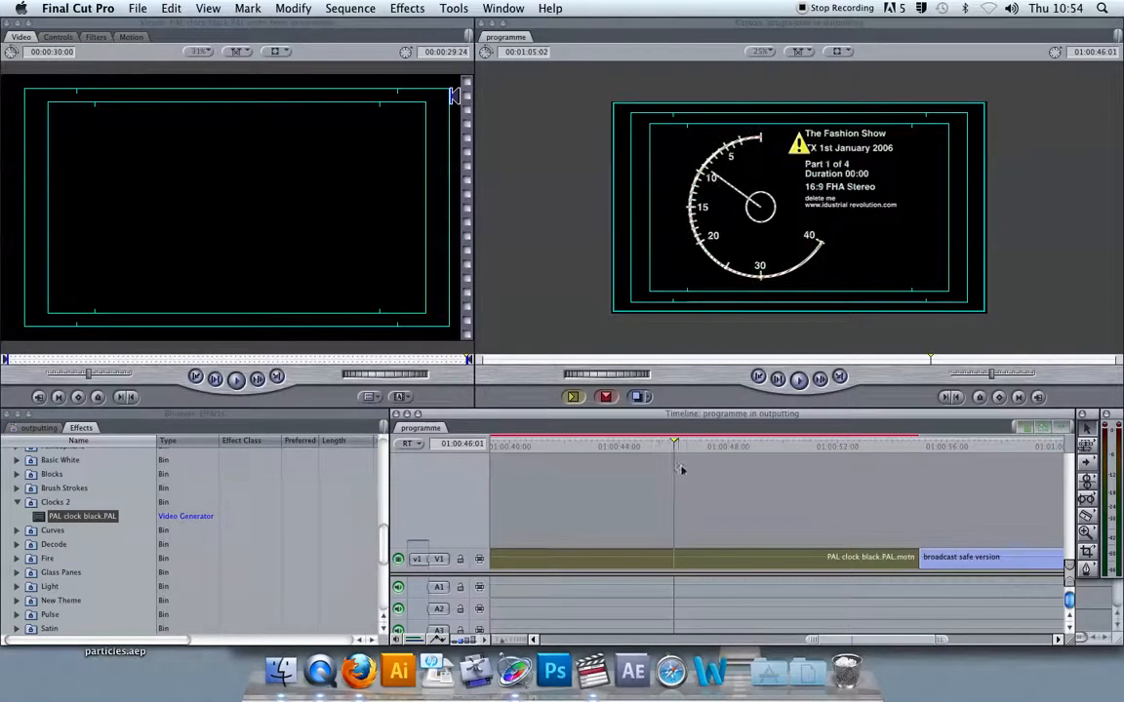
{"action": "left_click_drag", "start_coordinate": [858, 639], "coordinate": [899, 641]}
{"action": "left_click_drag", "start_coordinate": [692, 641], "coordinate": [677, 641]}
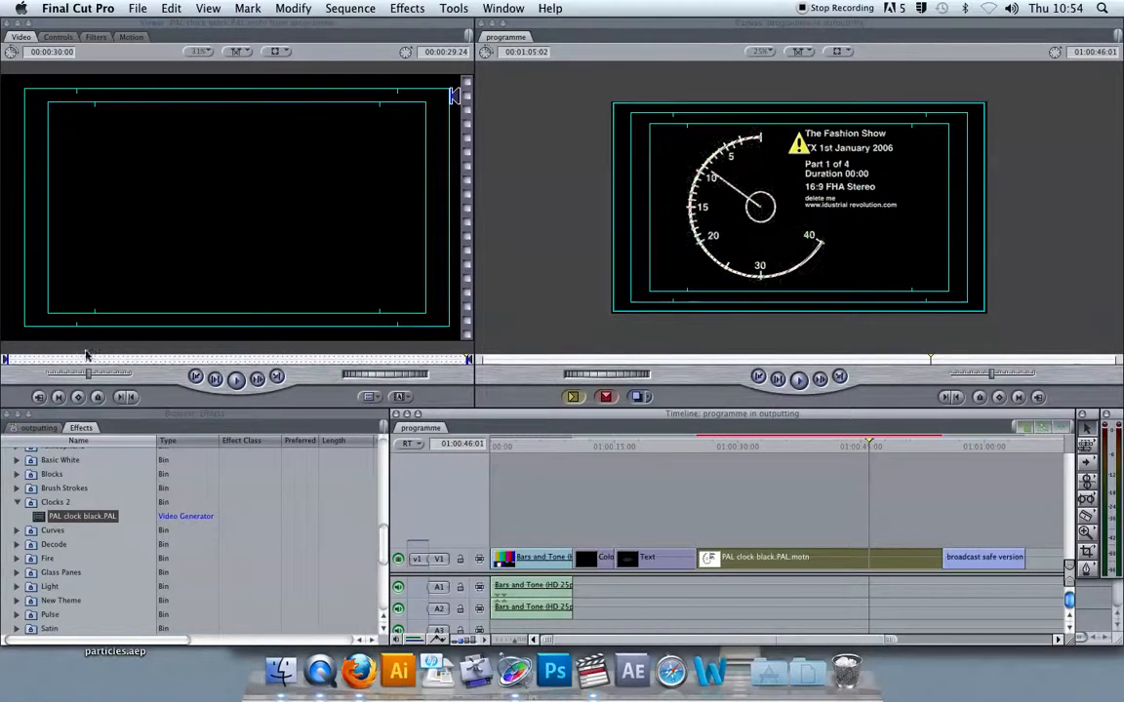
- Apply the Broadcast Safe filter from the Color Correction video filters to the PAL clock black clip
{"action": "scroll", "coordinate": [65, 522], "scroll_direction": "up", "scroll_amount": 5}
{"action": "scroll", "coordinate": [65, 522], "scroll_direction": "up", "scroll_amount": 3}
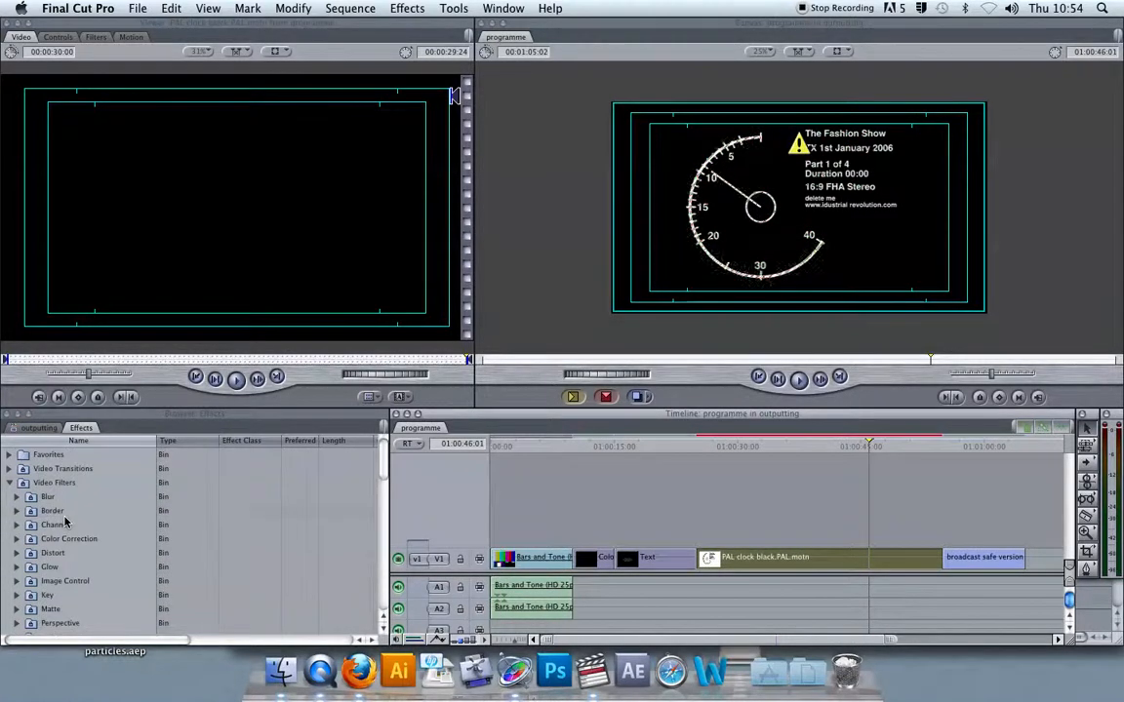
{"action": "left_click", "coordinate": [11, 485]}
{"action": "left_click", "coordinate": [10, 540]}
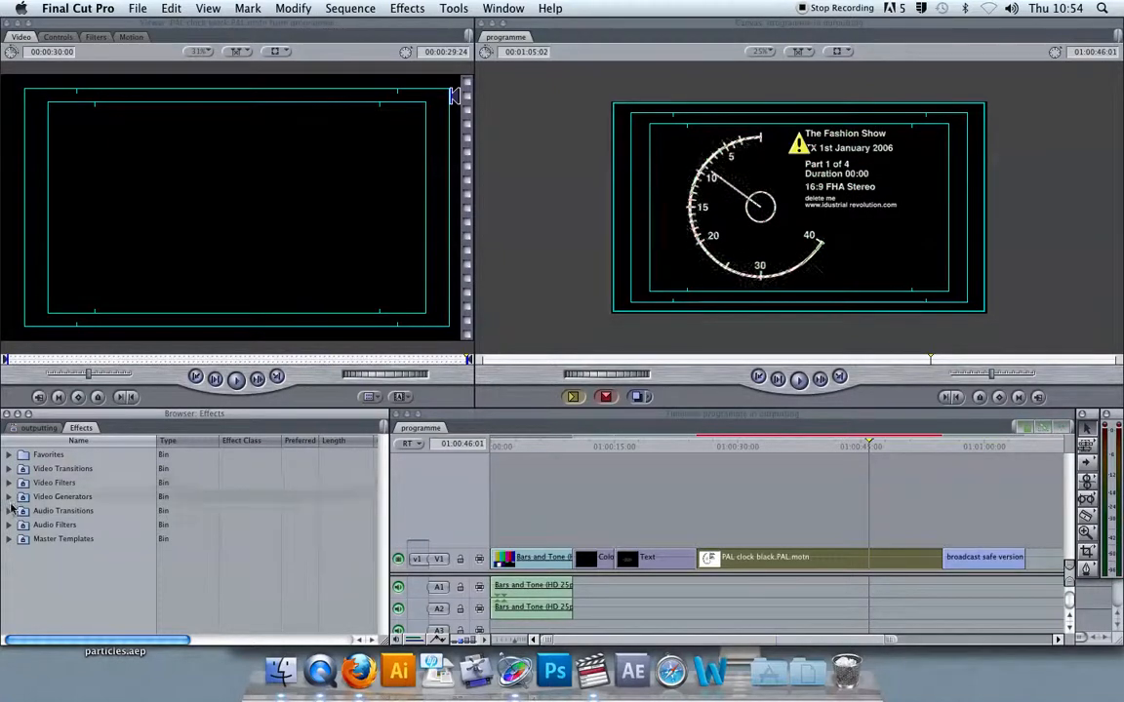
{"action": "left_click", "coordinate": [10, 483]}
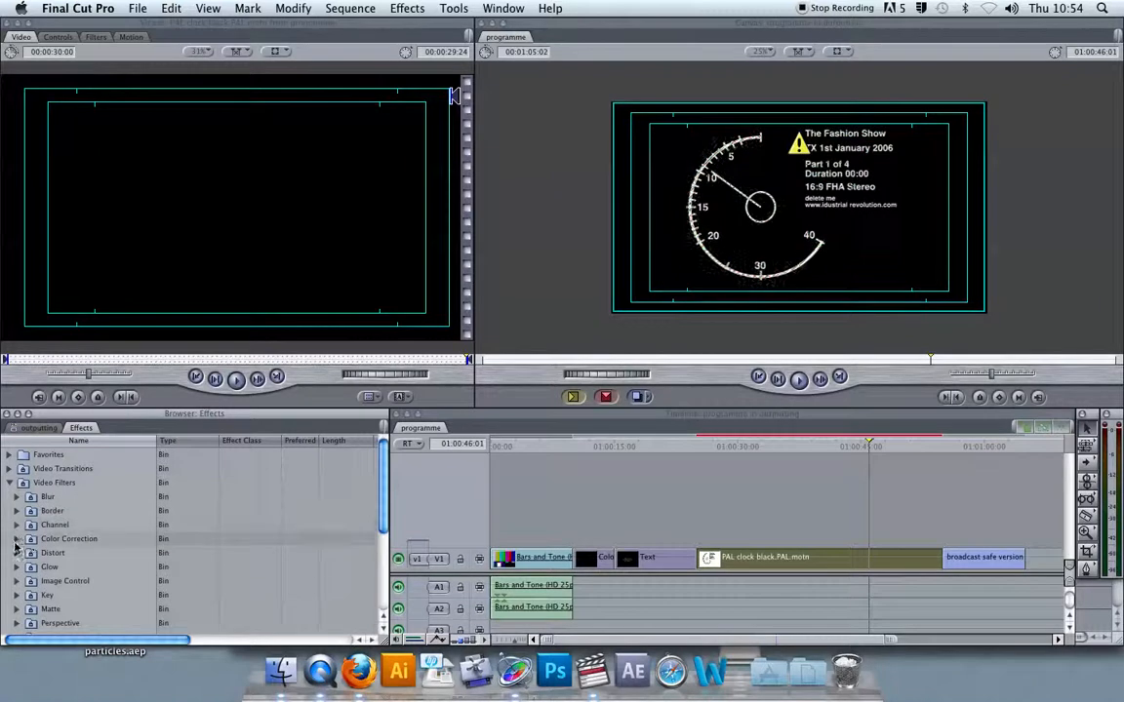
{"action": "left_click", "coordinate": [17, 539]}
{"action": "left_click_drag", "start_coordinate": [75, 553], "coordinate": [707, 557]}
- Set the luma/chroma mode of the clock clip's Broadcast Safe filter to Extremely Conservative
{"action": "left_click", "coordinate": [798, 446]}
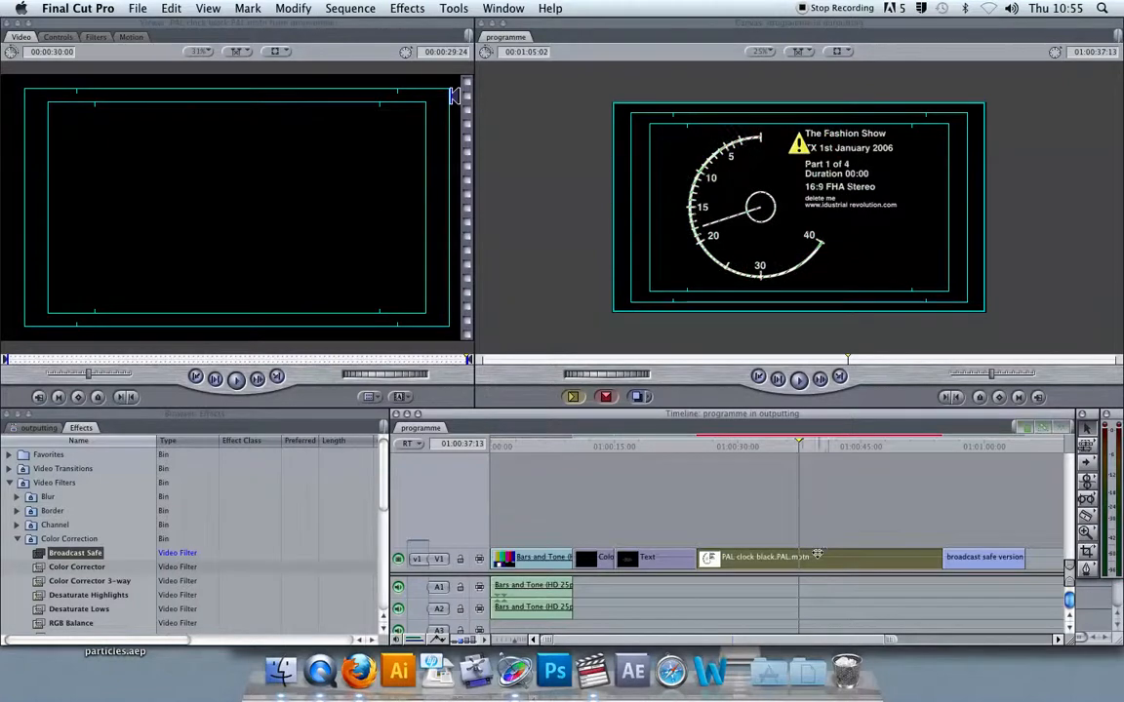
{"action": "double_click", "coordinate": [803, 557]}
{"action": "left_click", "coordinate": [105, 42]}
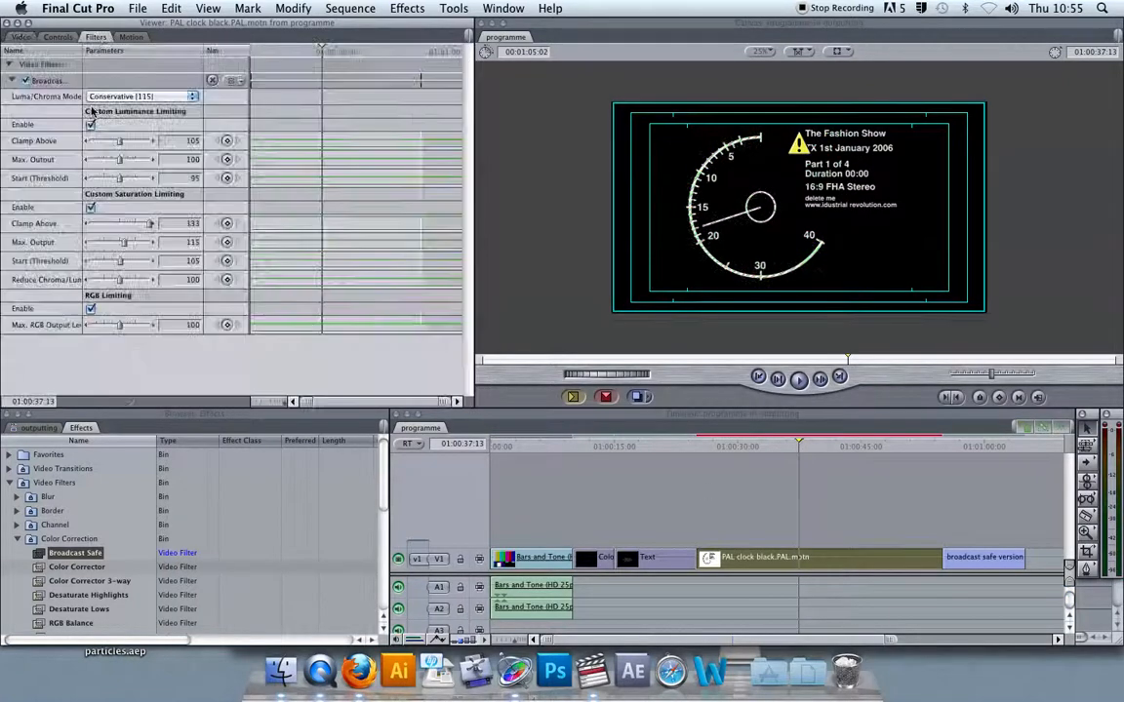
{"action": "left_click", "coordinate": [102, 97]}
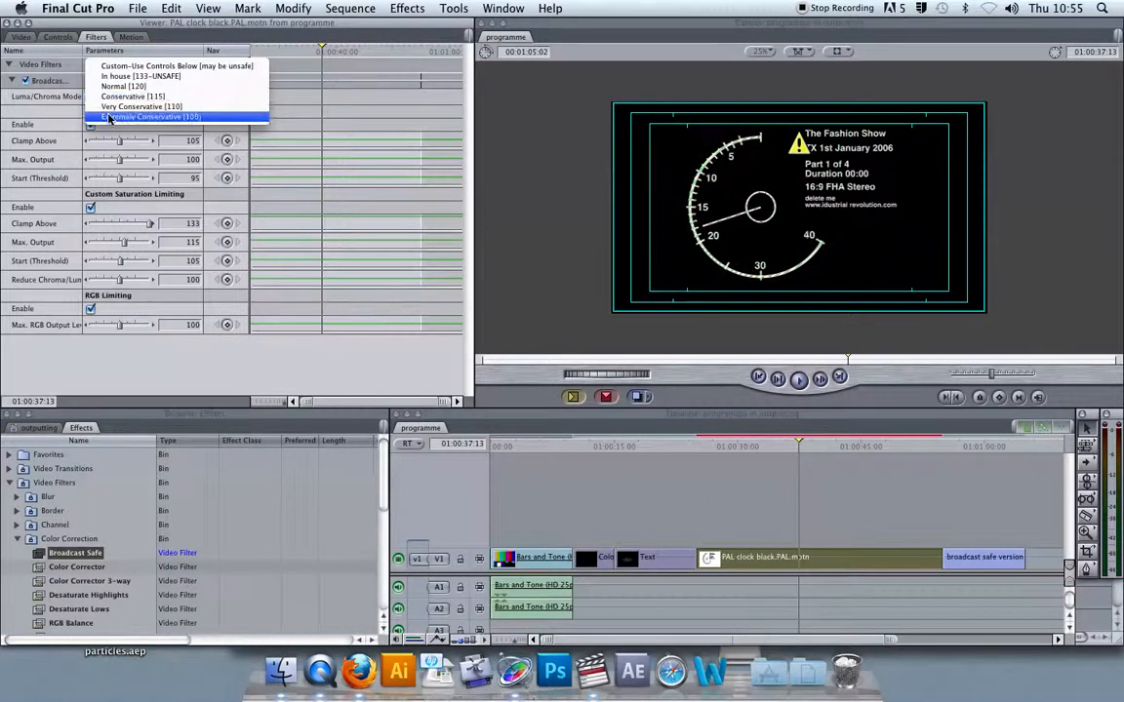
{"action": "left_click", "coordinate": [146, 116]}
- Lower the opacity of the PAL clock black clip to 82 in the timeline
{"action": "left_click", "coordinate": [771, 449]}
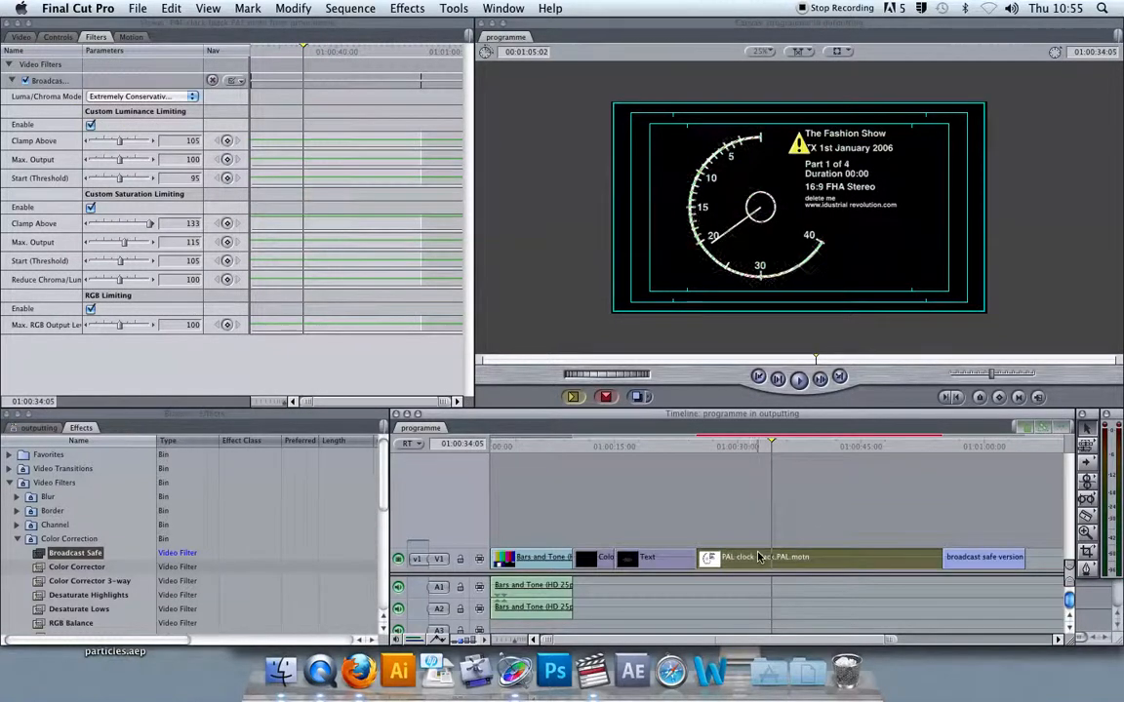
{"action": "key", "text": "super+r"}
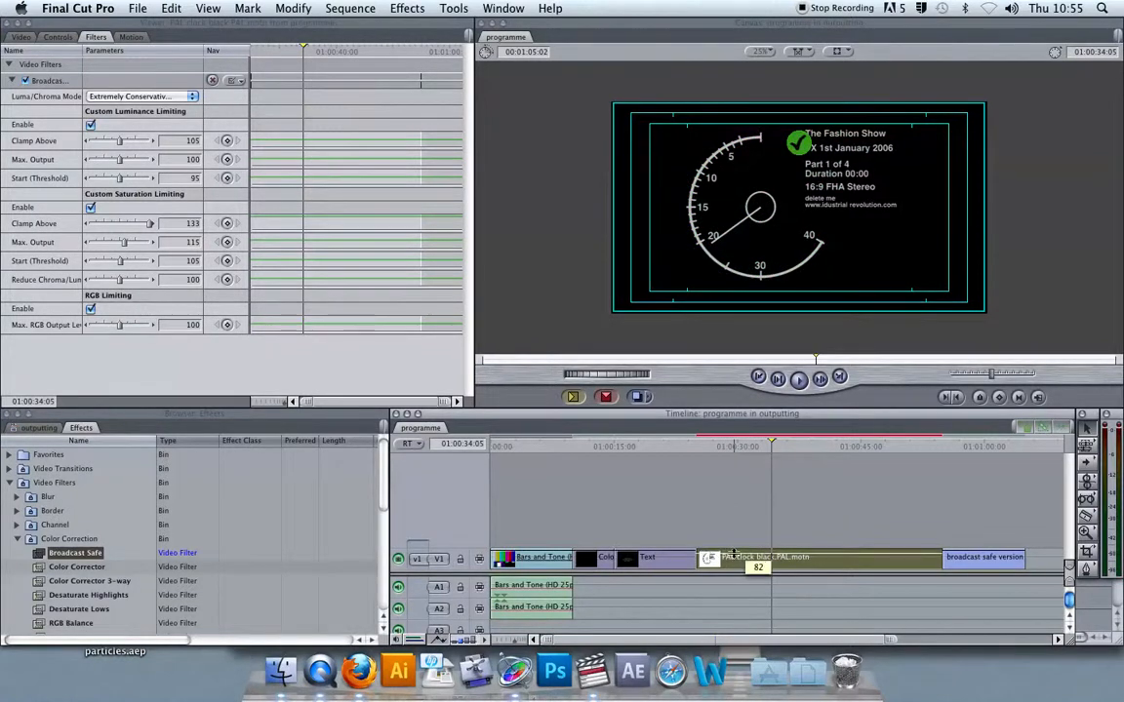
{"action": "left_click_drag", "start_coordinate": [733, 556], "coordinate": [732, 552]}
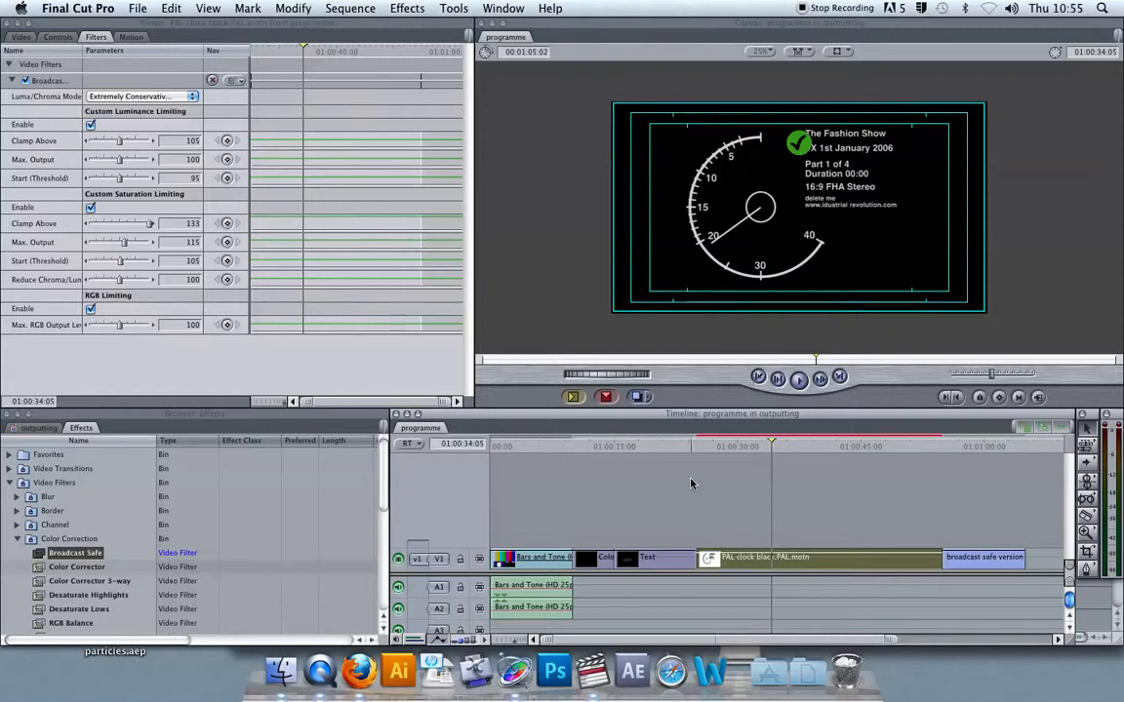
- Review the bars, black, slate and clock sections of the leader in turn
{"action": "left_click", "coordinate": [540, 446]}
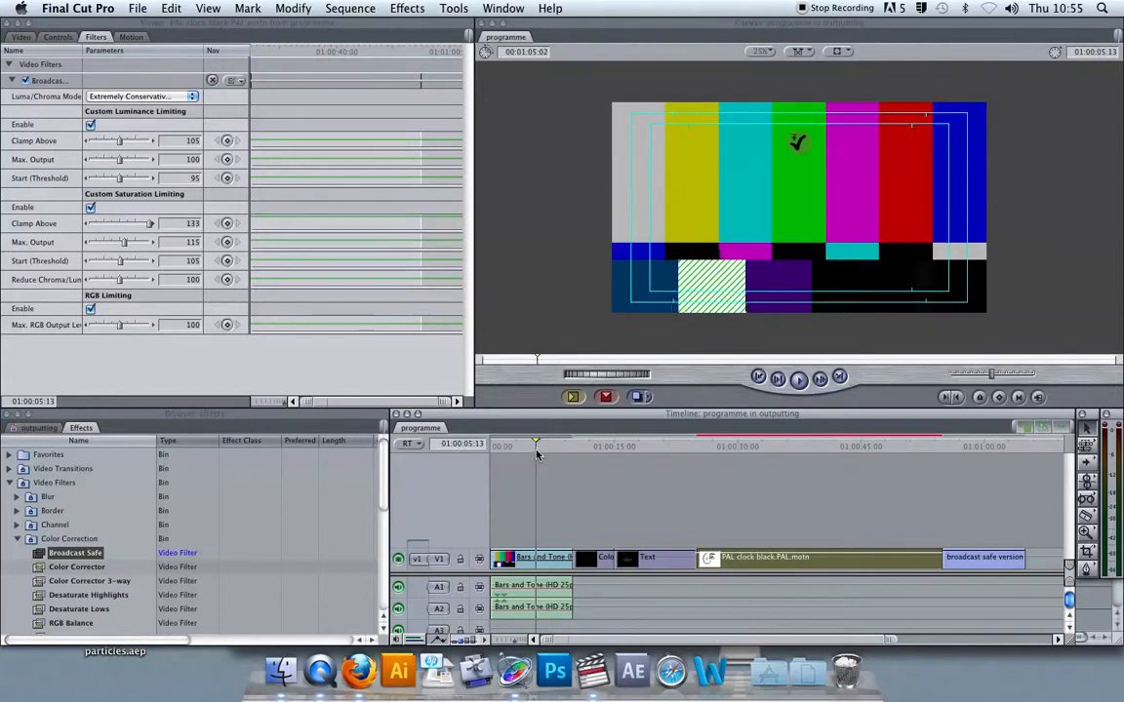
{"action": "left_click", "coordinate": [589, 446]}
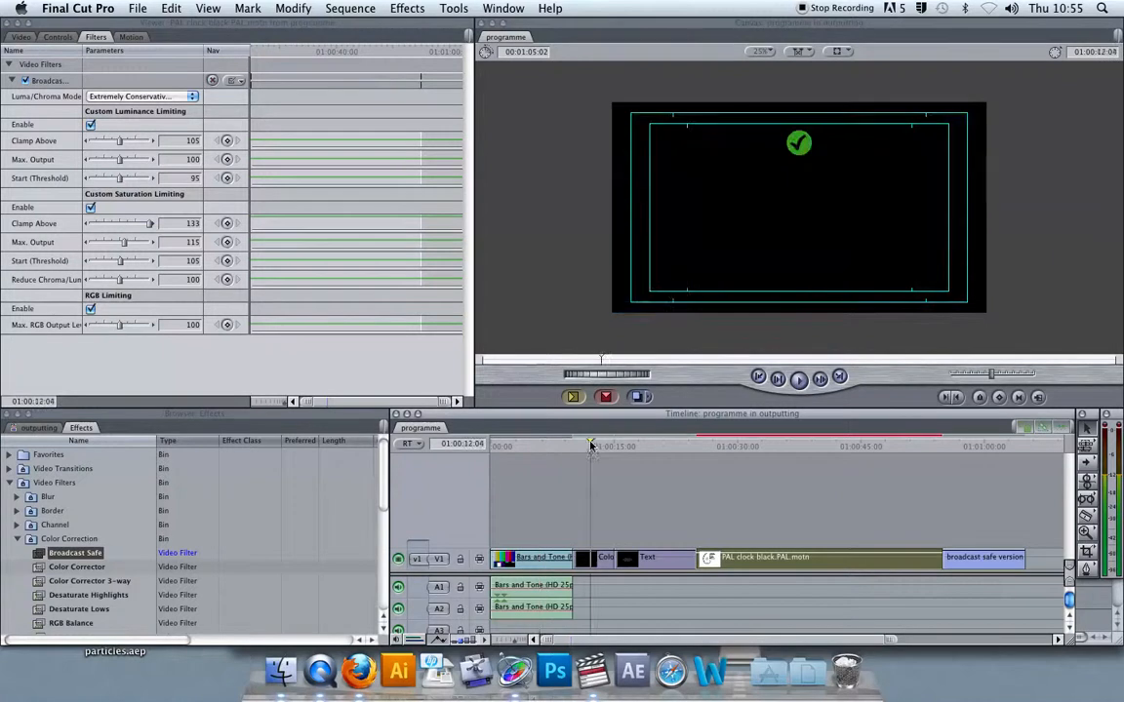
{"action": "left_click", "coordinate": [645, 446]}
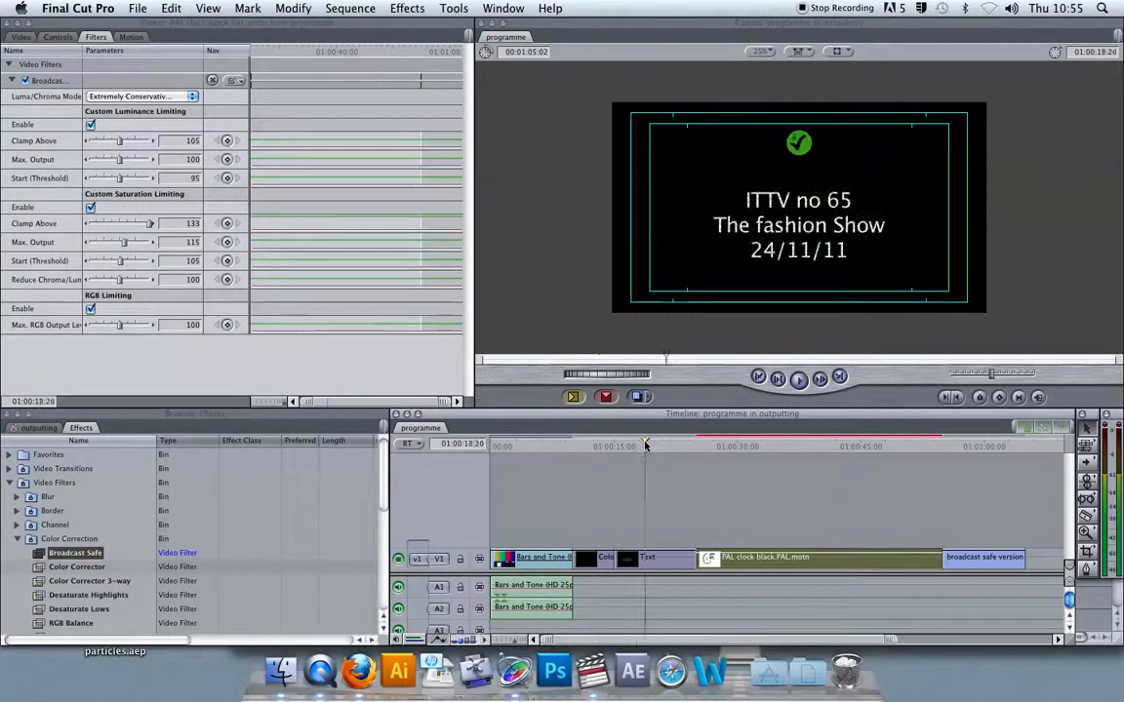
{"action": "left_click", "coordinate": [732, 445]}
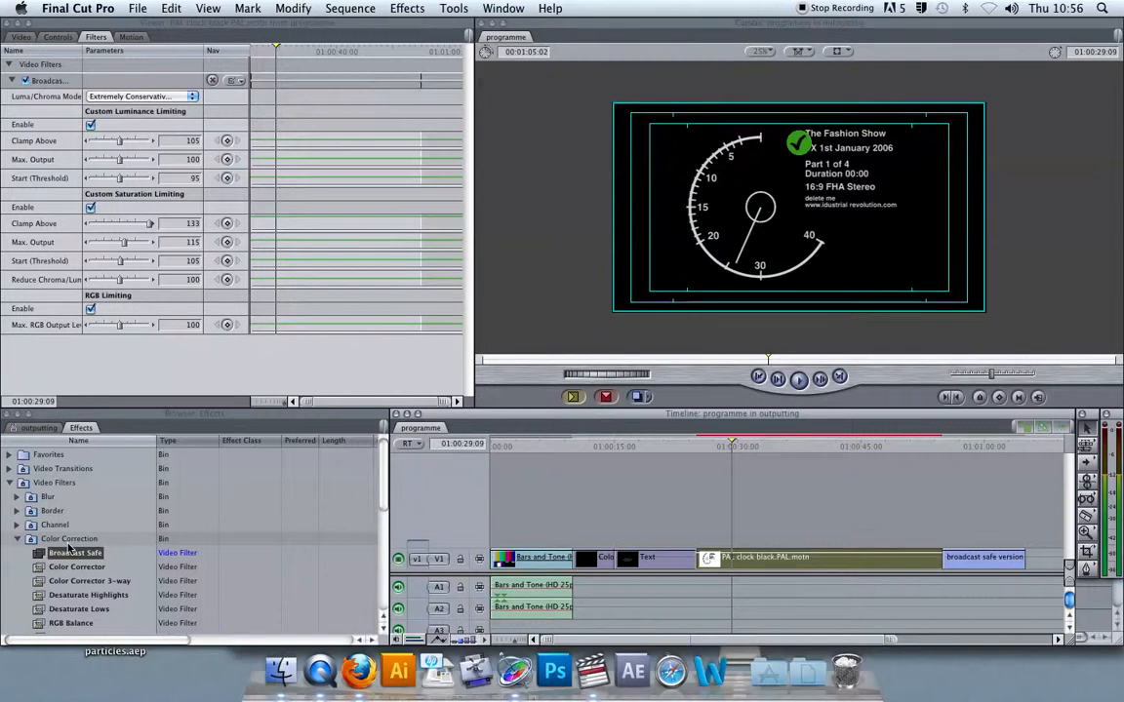
- Try to render the clock clip in the programme sequence
{"action": "key", "text": "super+r"}
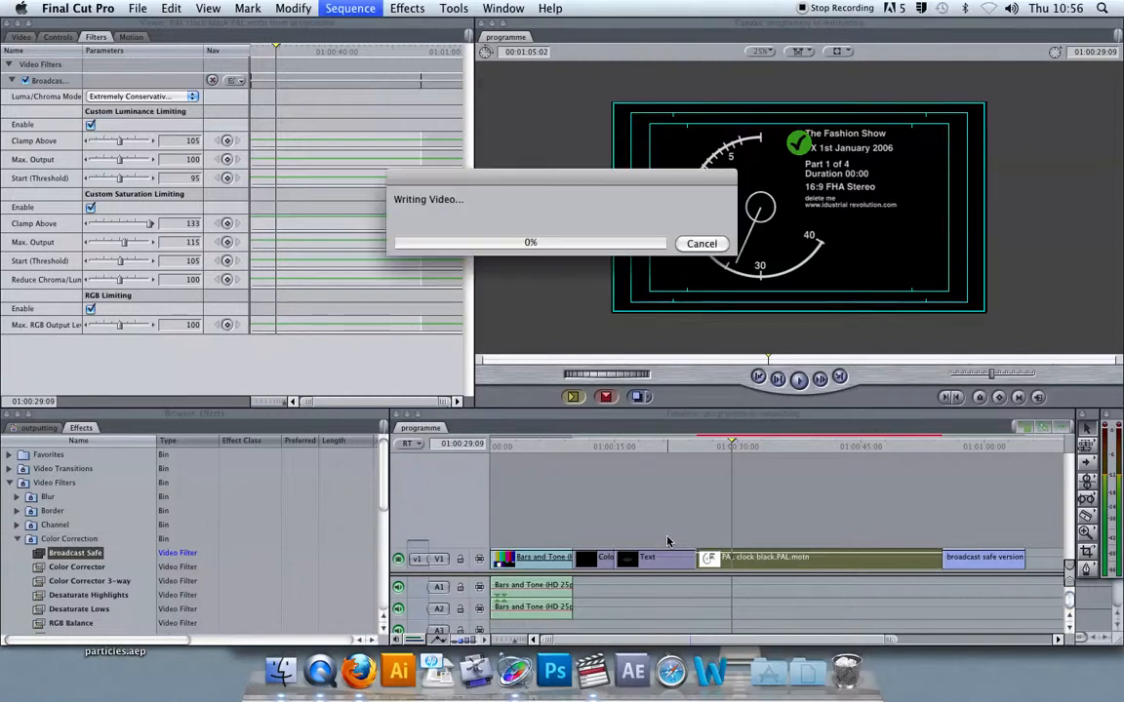
{"action": "key", "text": "Escape"}
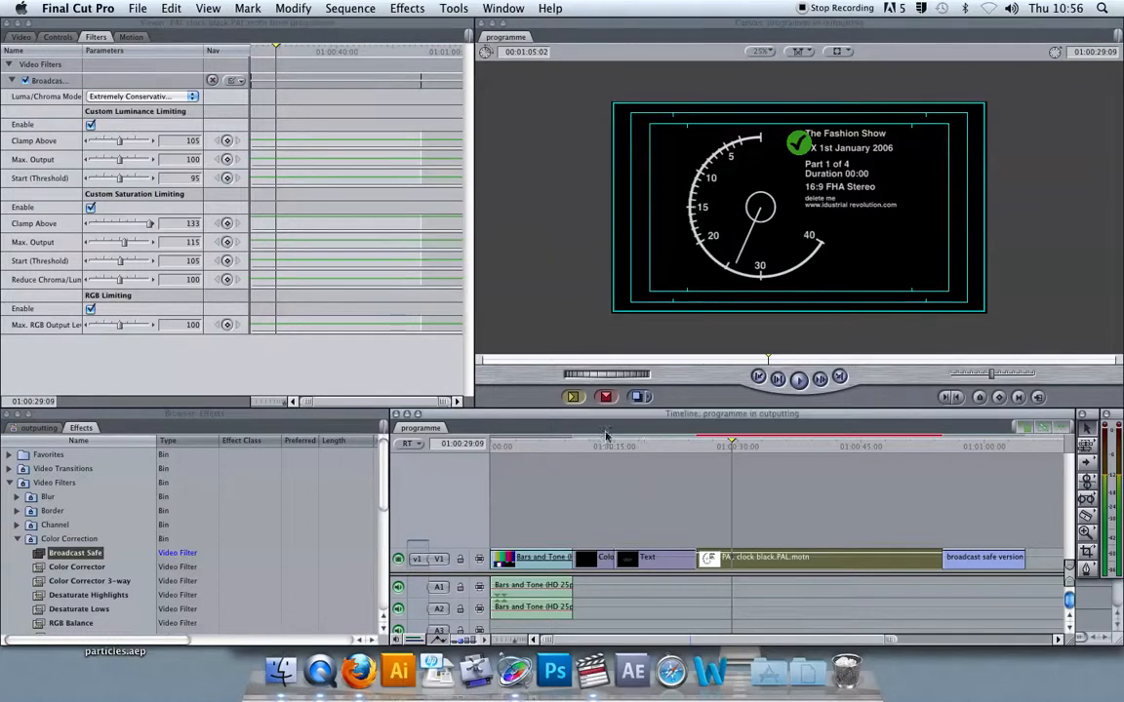
- Copy the black clip between the bars and the slate to the end of the broadcast safe version clip
{"action": "left_click", "coordinate": [992, 447]}
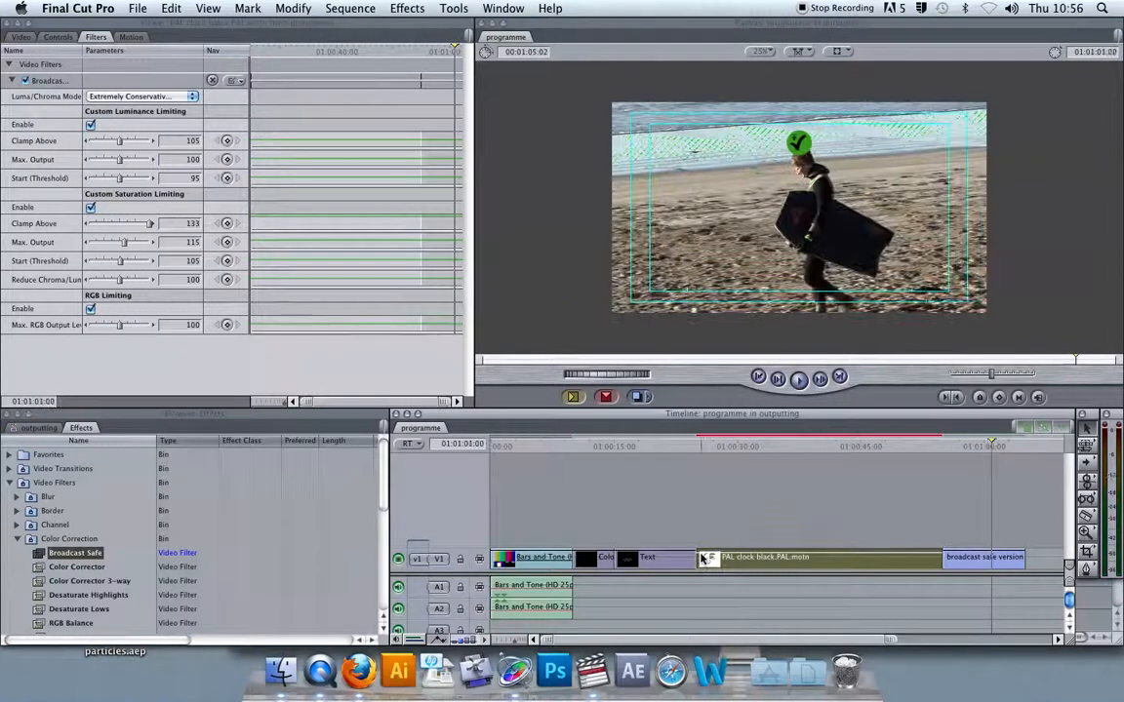
{"action": "left_click", "coordinate": [590, 560]}
{"action": "left_click_drag", "start_coordinate": [590, 563], "coordinate": [1043, 552]}
{"action": "scroll", "coordinate": [1009, 539], "scroll_direction": "right", "scroll_amount": 2}
{"action": "left_click_drag", "start_coordinate": [897, 642], "coordinate": [954, 640]}
- Delete the bars and tone, black and slate clips from the leader, and close the gap before the clock
{"action": "left_click_drag", "start_coordinate": [518, 449], "coordinate": [803, 447]}
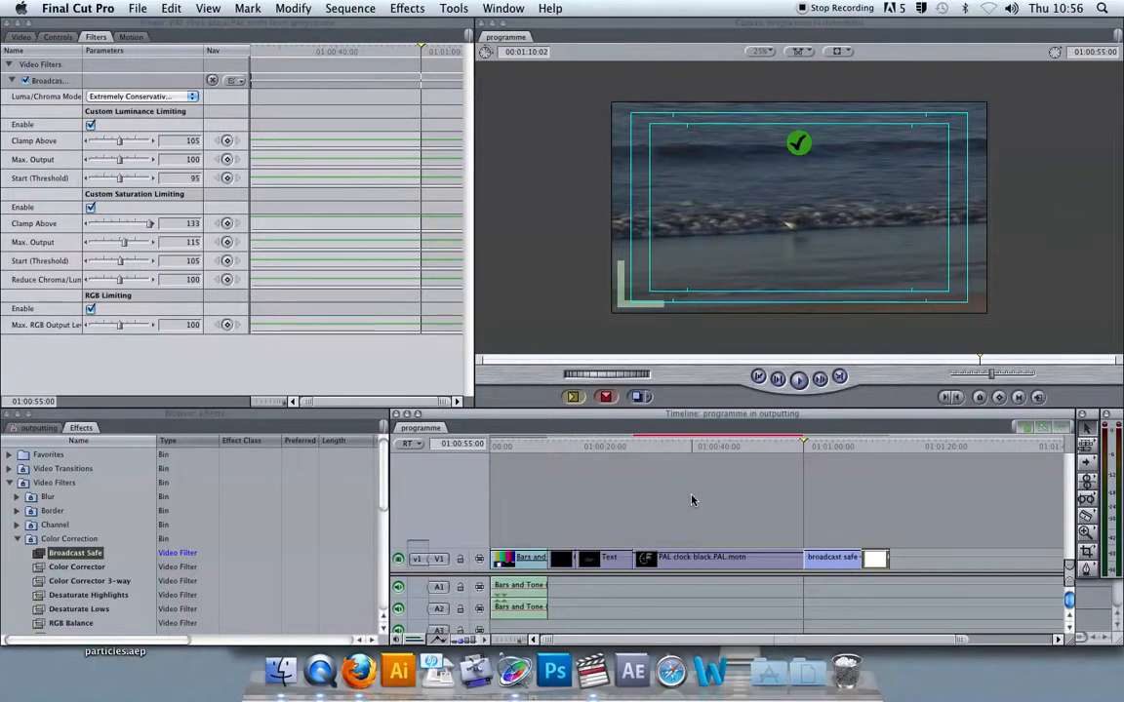
{"action": "left_click_drag", "start_coordinate": [507, 448], "coordinate": [692, 451]}
{"action": "left_click_drag", "start_coordinate": [611, 497], "coordinate": [496, 614]}
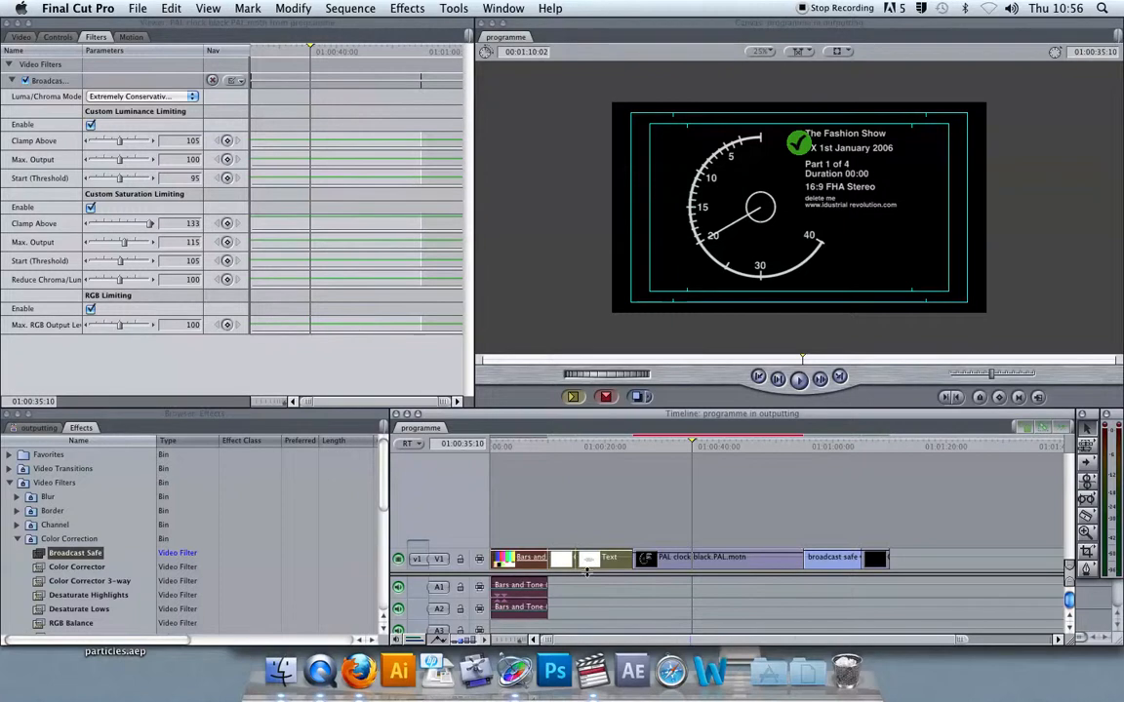
{"action": "key", "text": "shift+BackSpace"}
{"action": "left_click", "coordinate": [547, 564]}
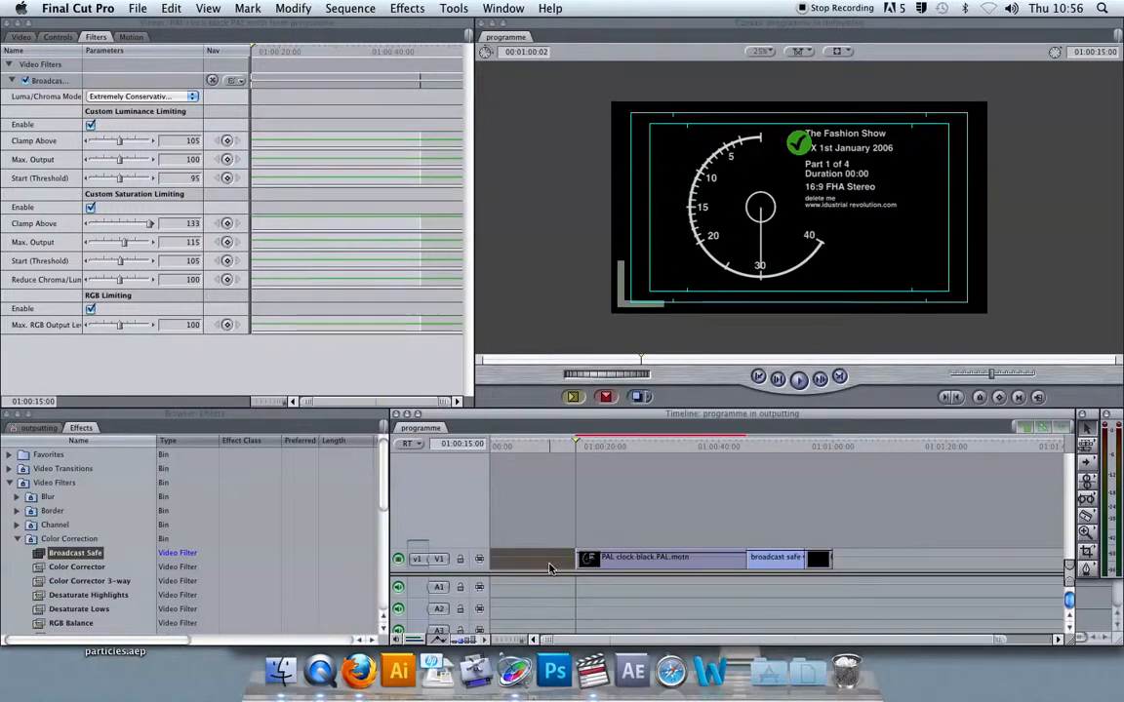
{"action": "key", "text": "BackSpace"}
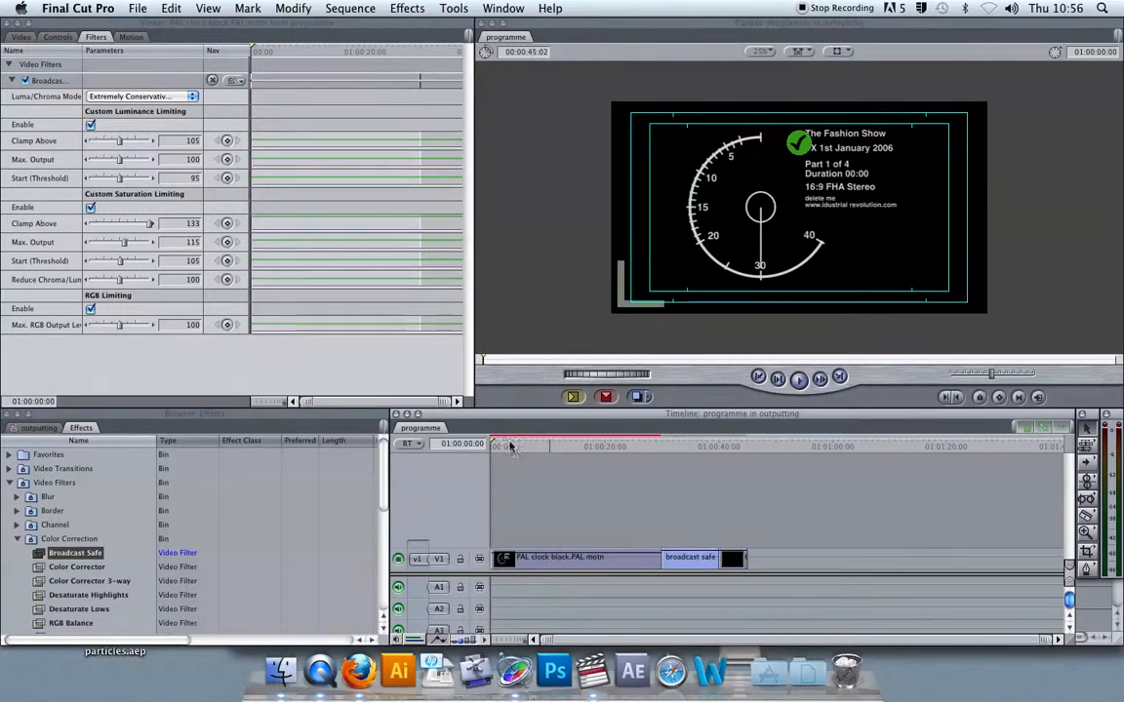
- Delete the black clip after the broadcast safe clip in the programme sequence
{"action": "left_click", "coordinate": [679, 446]}
{"action": "left_click", "coordinate": [725, 563]}
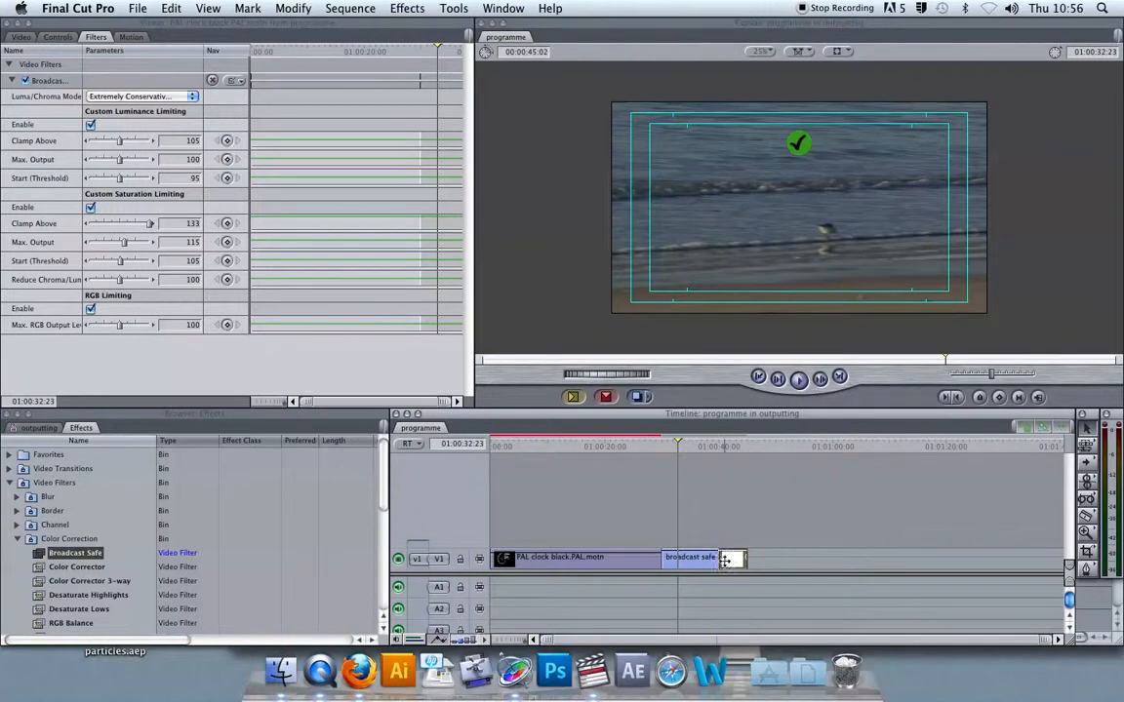
{"action": "key", "text": "Delete"}
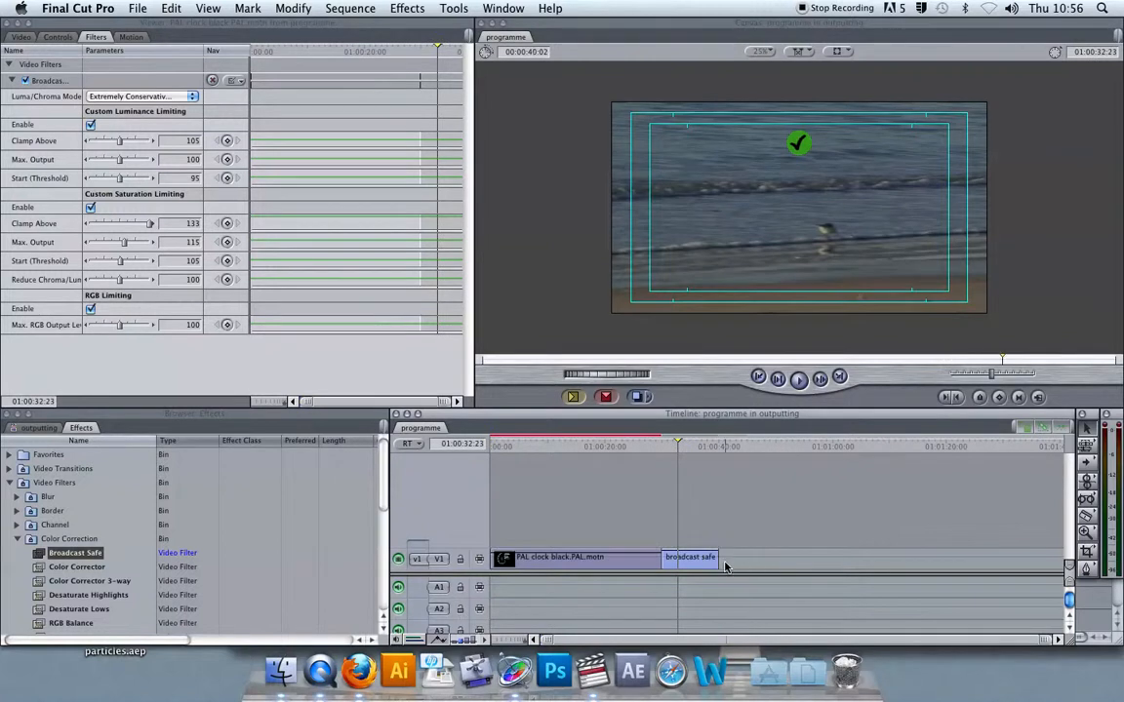
- Open the clock clip in the Viewer and review its editable text controls, from the programme title to the duration and parts
{"action": "left_click", "coordinate": [578, 449]}
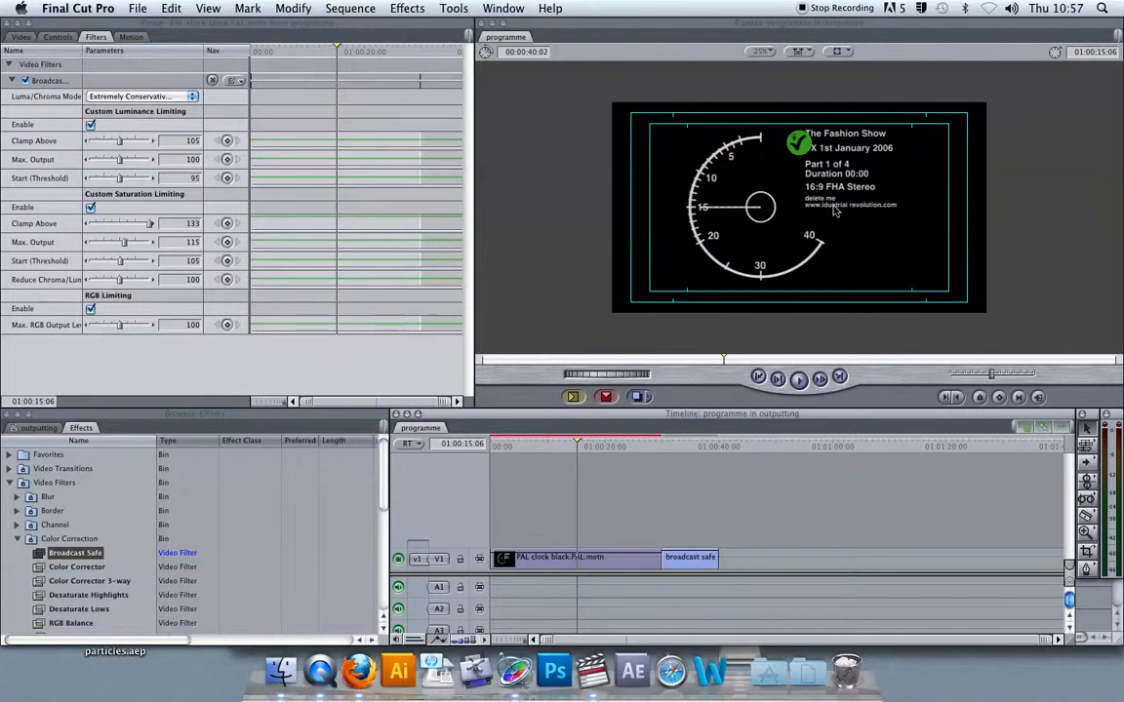
{"action": "double_click", "coordinate": [612, 565]}
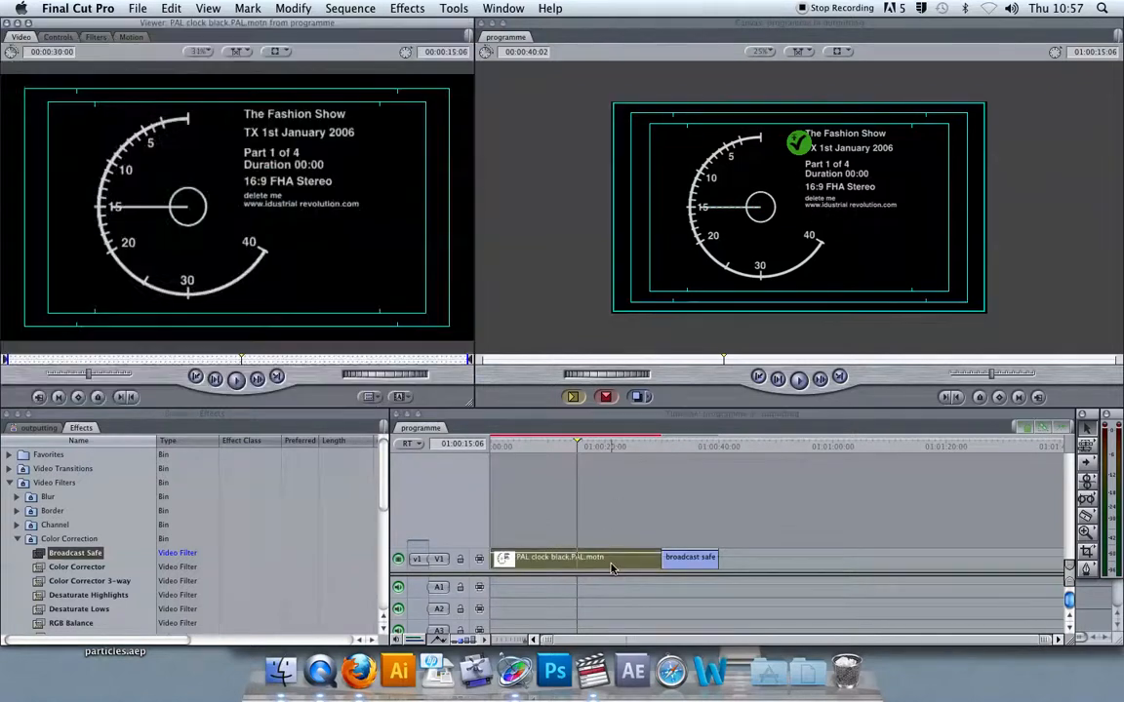
{"action": "left_click", "coordinate": [57, 37]}
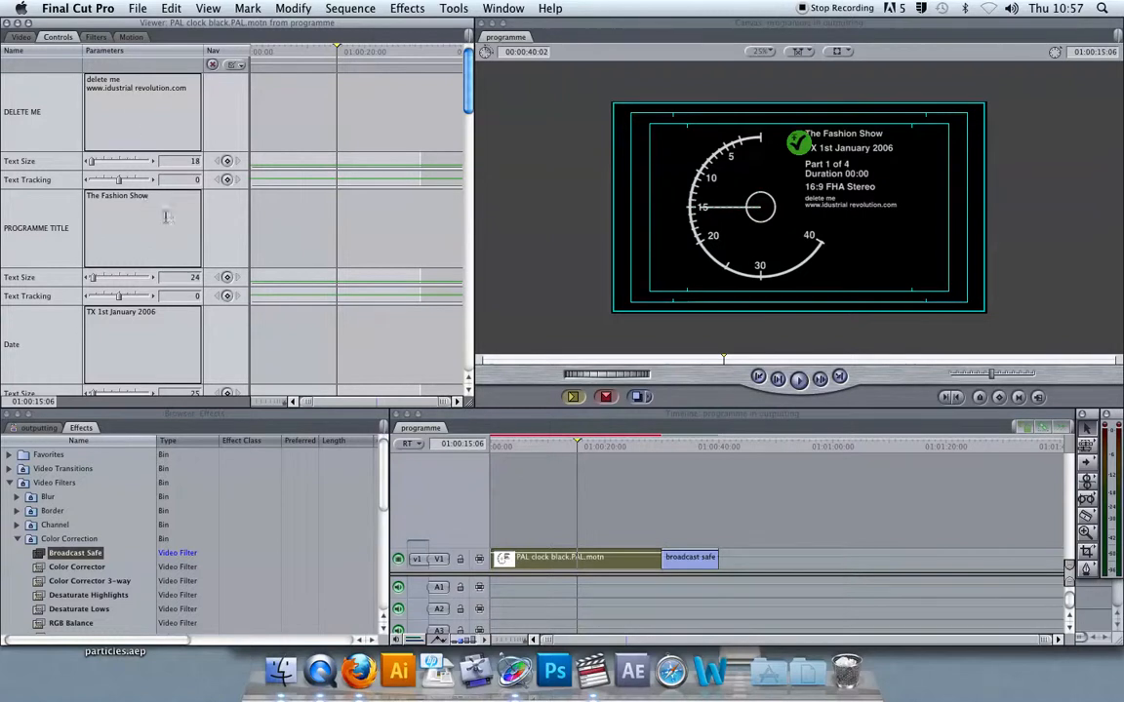
{"action": "left_click_drag", "start_coordinate": [467, 89], "coordinate": [469, 153]}
{"action": "left_click", "coordinate": [686, 446]}
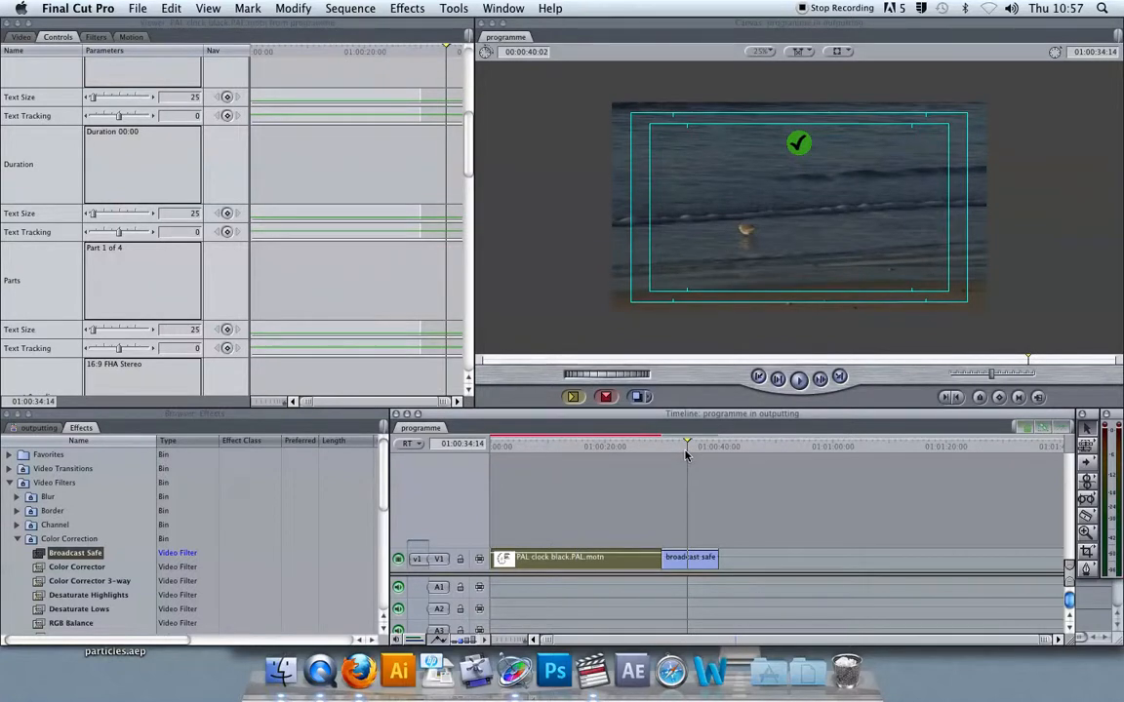
{"action": "left_click", "coordinate": [142, 10]}
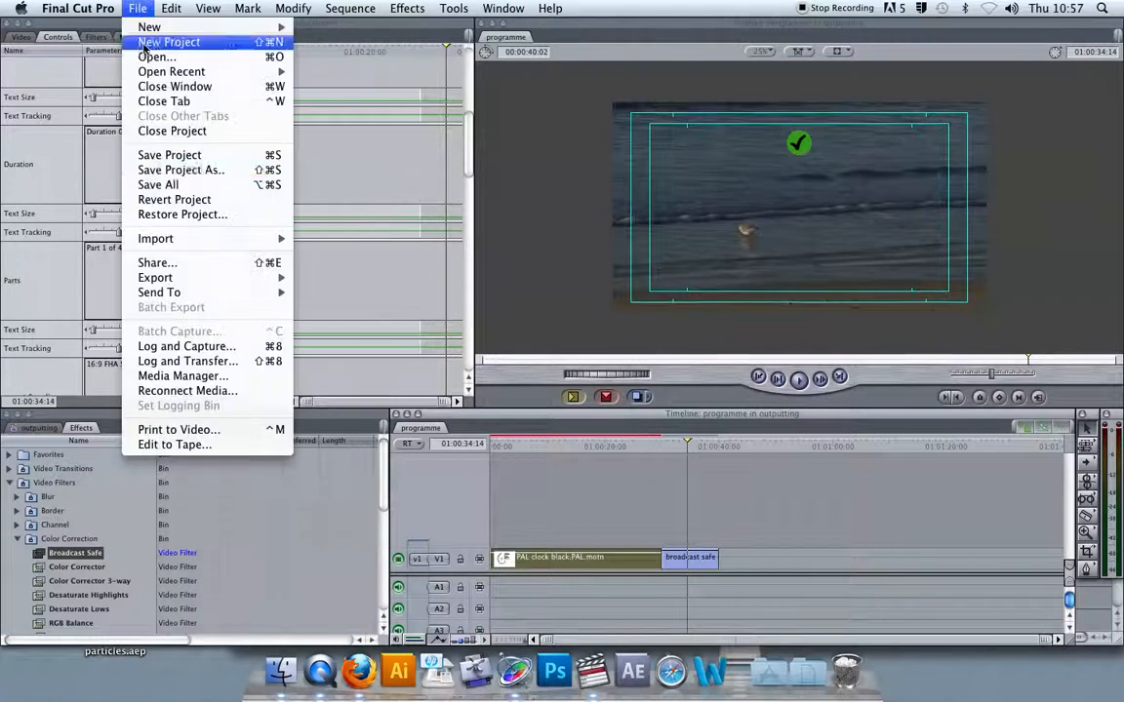
{"action": "mouse_move", "coordinate": [188, 283]}
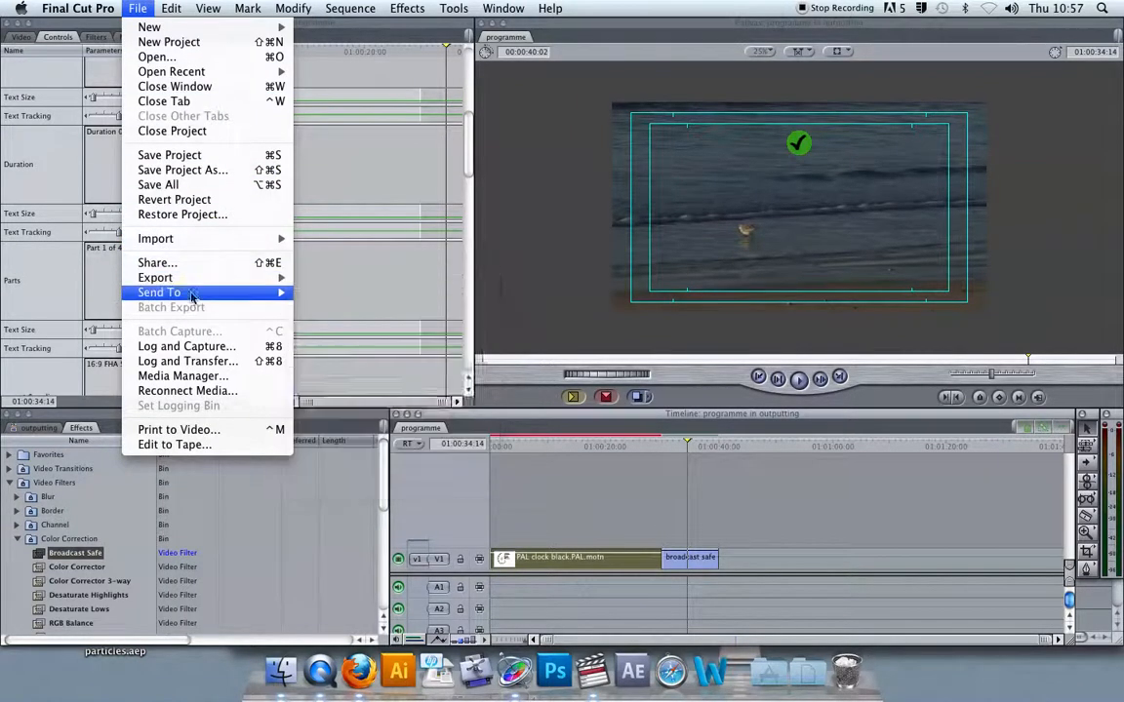
{"action": "left_click", "coordinate": [625, 491]}
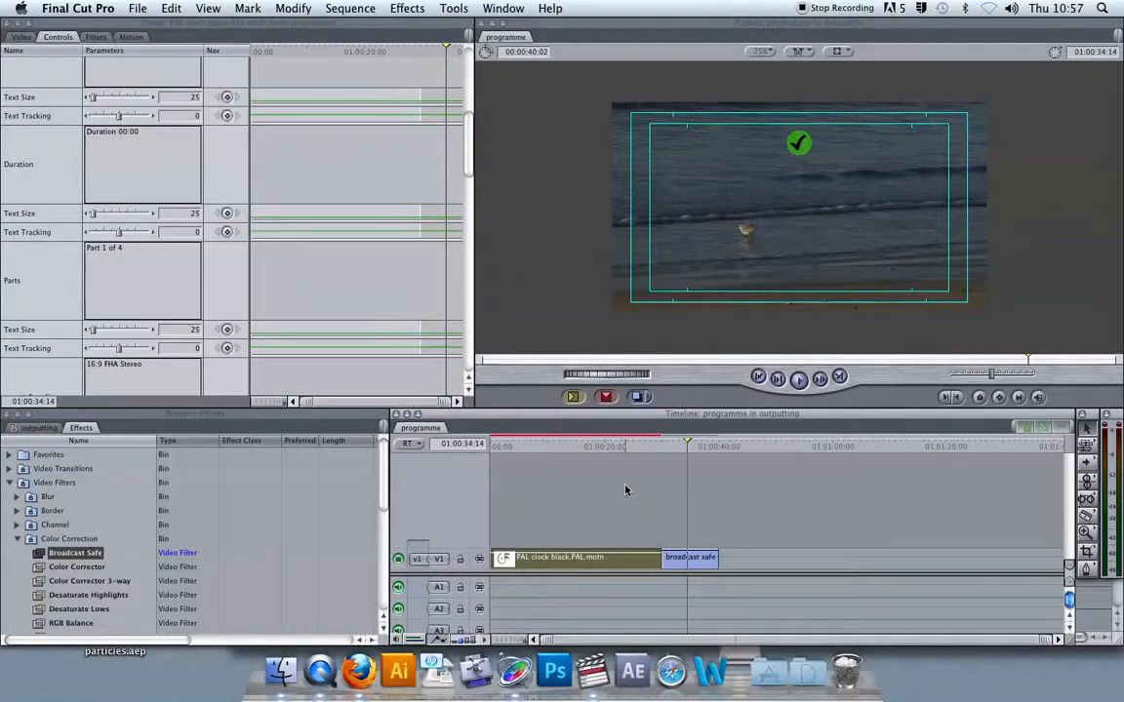
{"action": "left_click", "coordinate": [626, 491]}
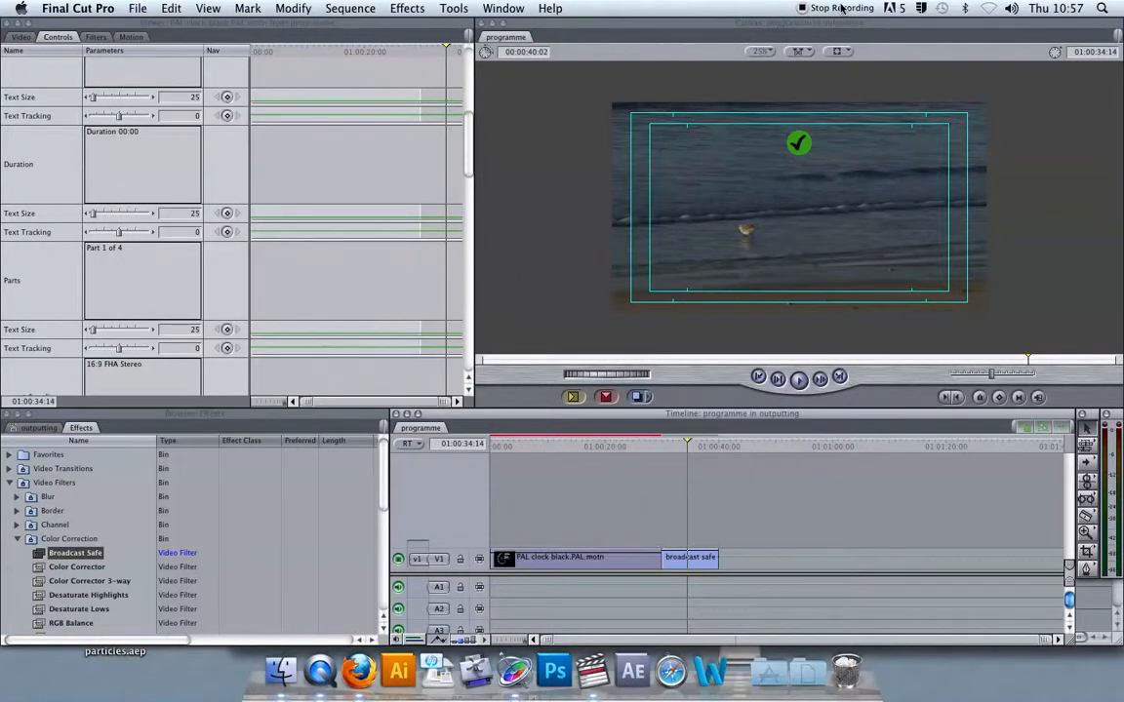